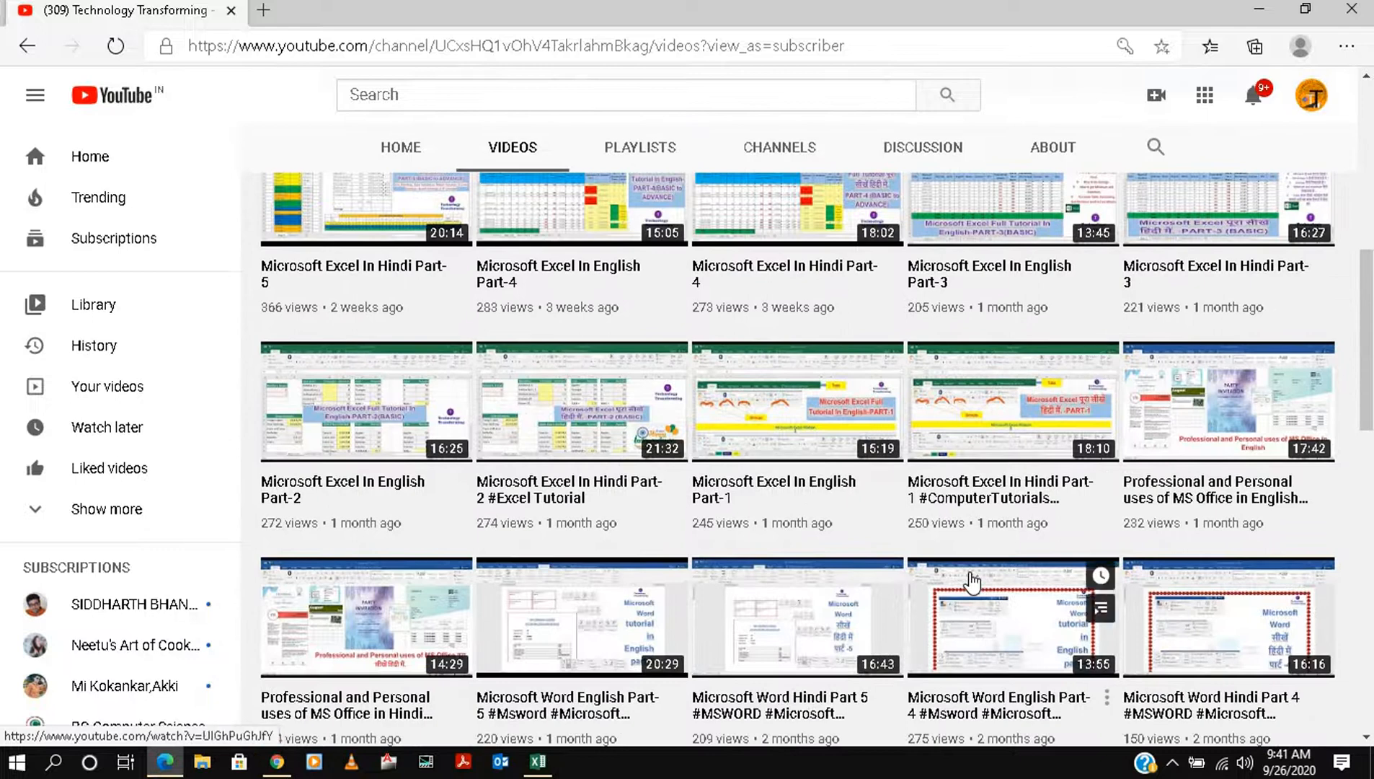
- Browse the uploaded videos on the Technology Transforming channel, from the oldest uploads back up to the newest
scroll(972, 580, "down", 10)
scroll(971, 581, "down", 4)
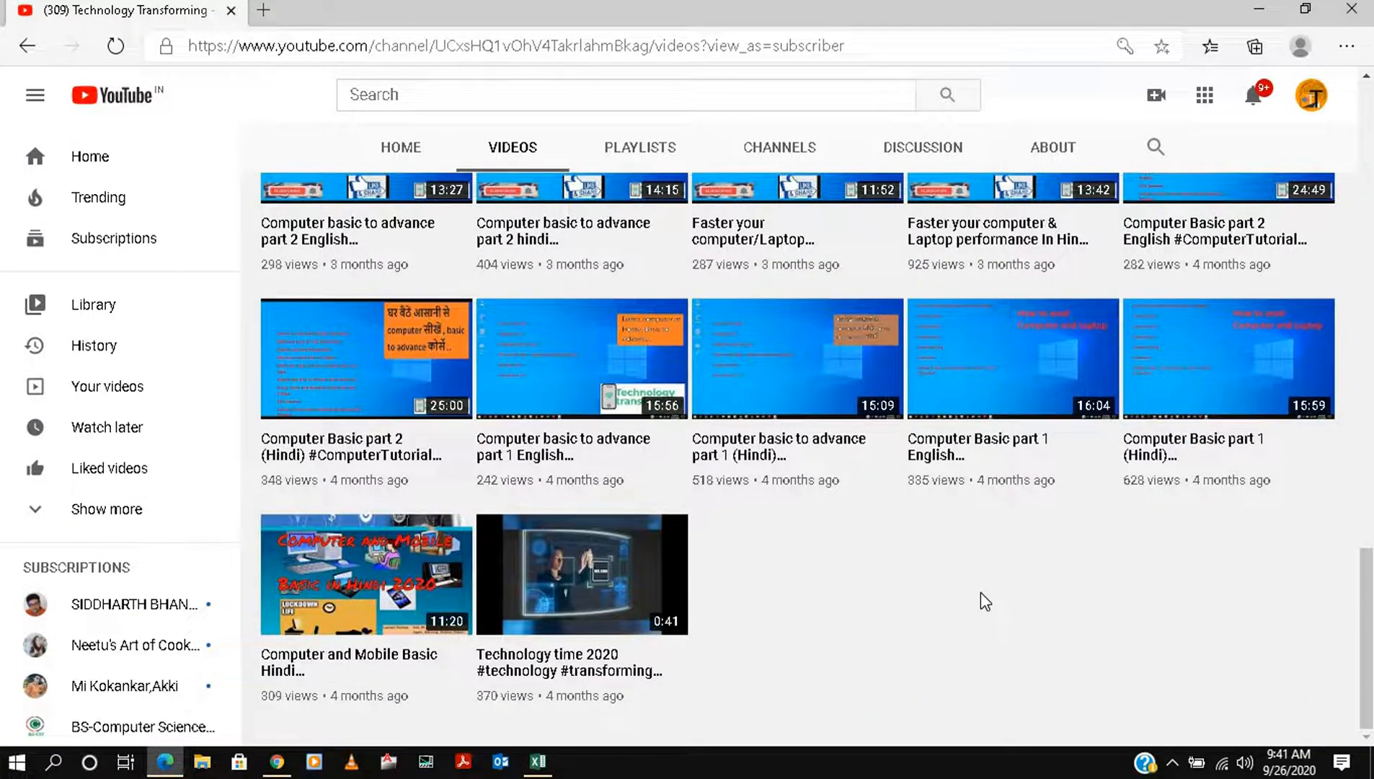
scroll(985, 601, "up", 1)
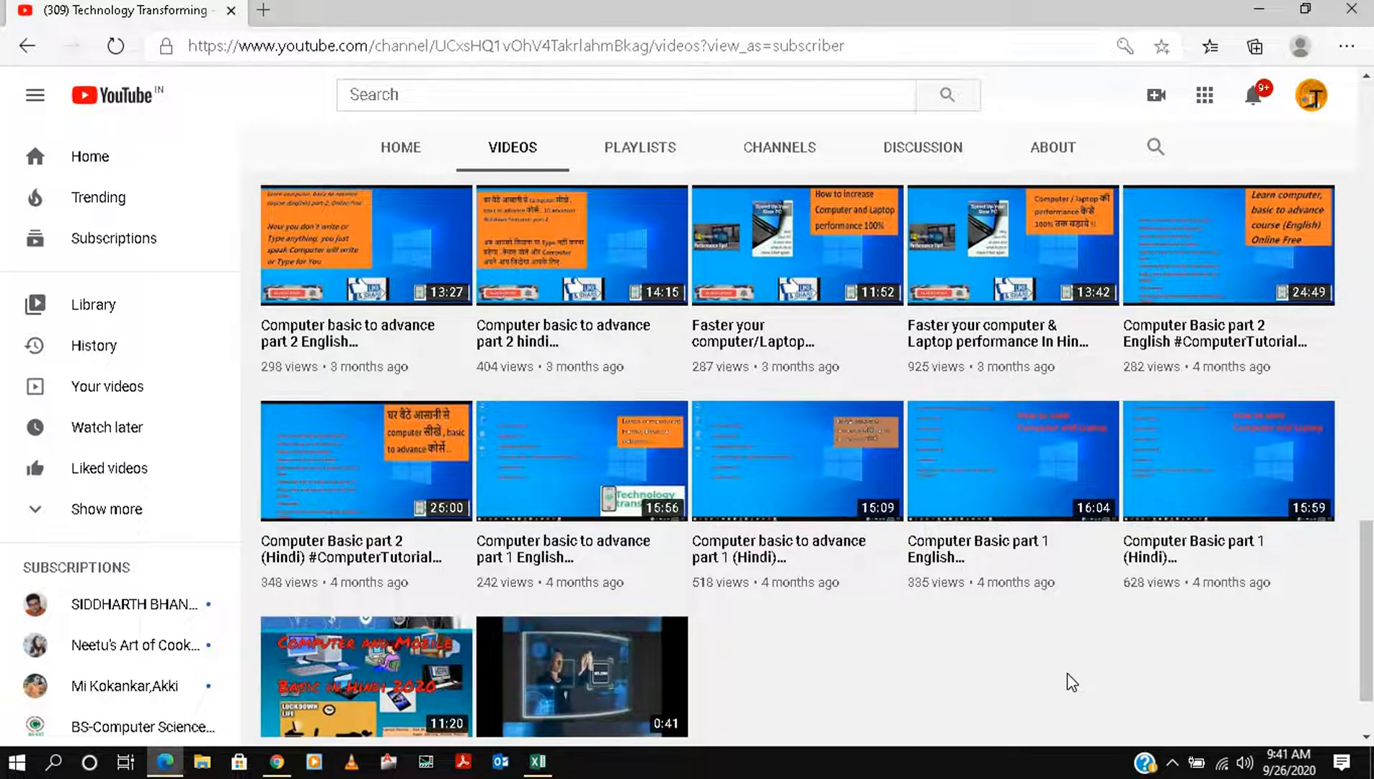
scroll(1072, 681, "up", 1)
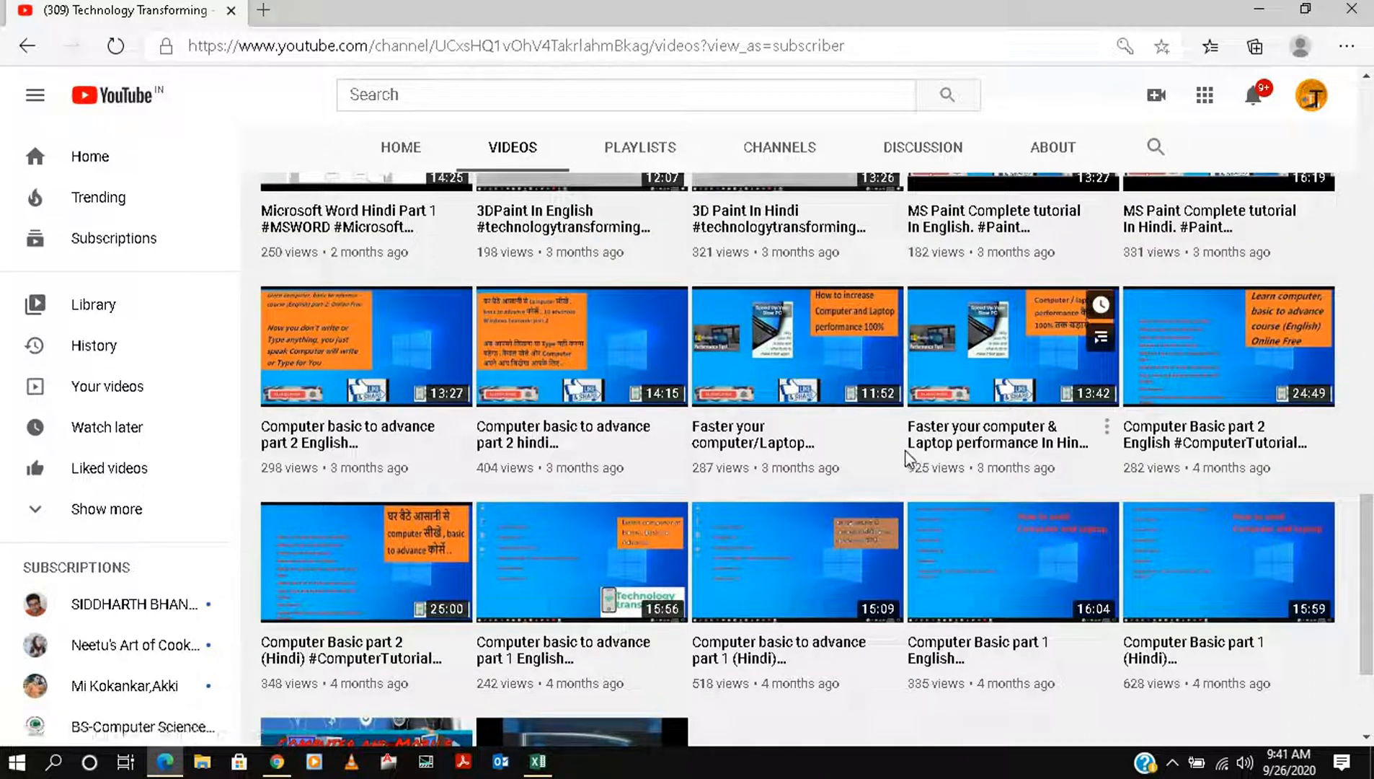
scroll(847, 438, "up", 3)
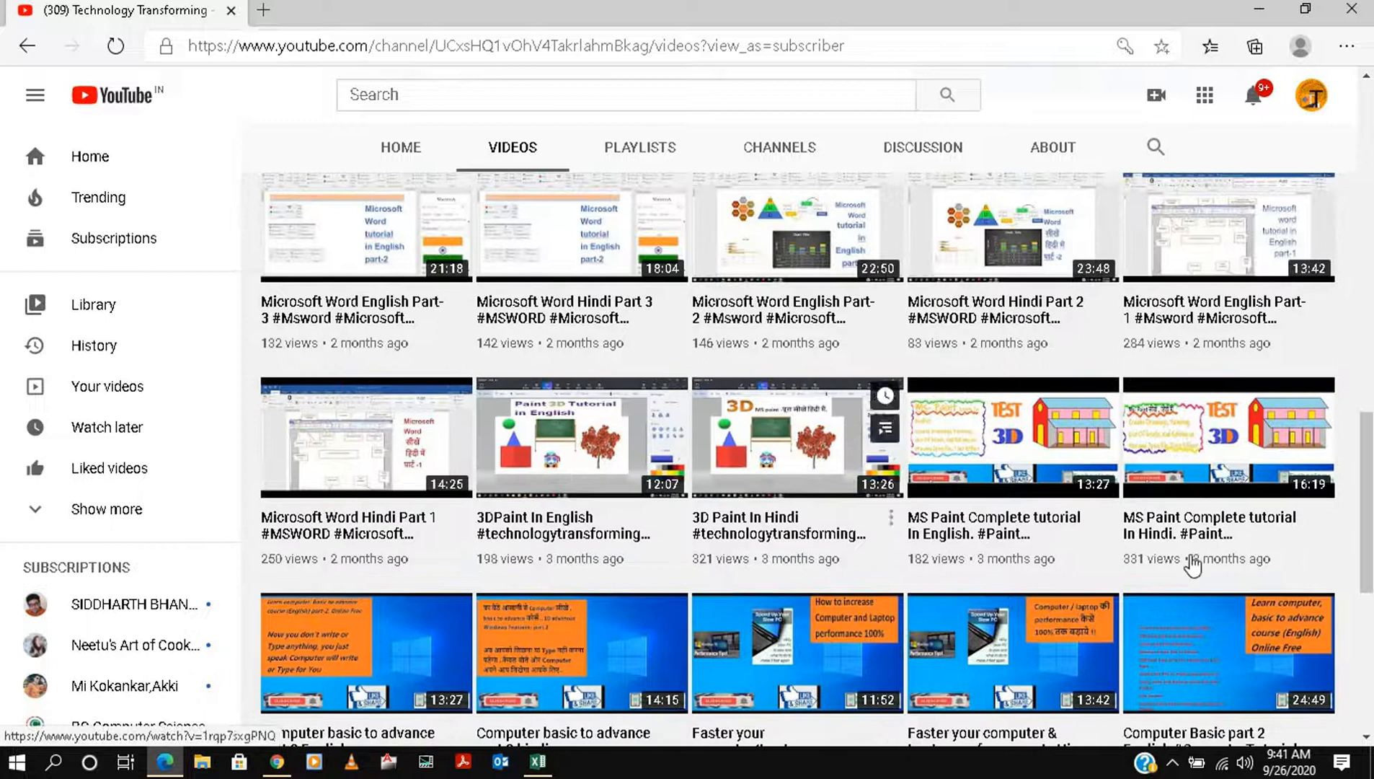
scroll(750, 532, "up", 3)
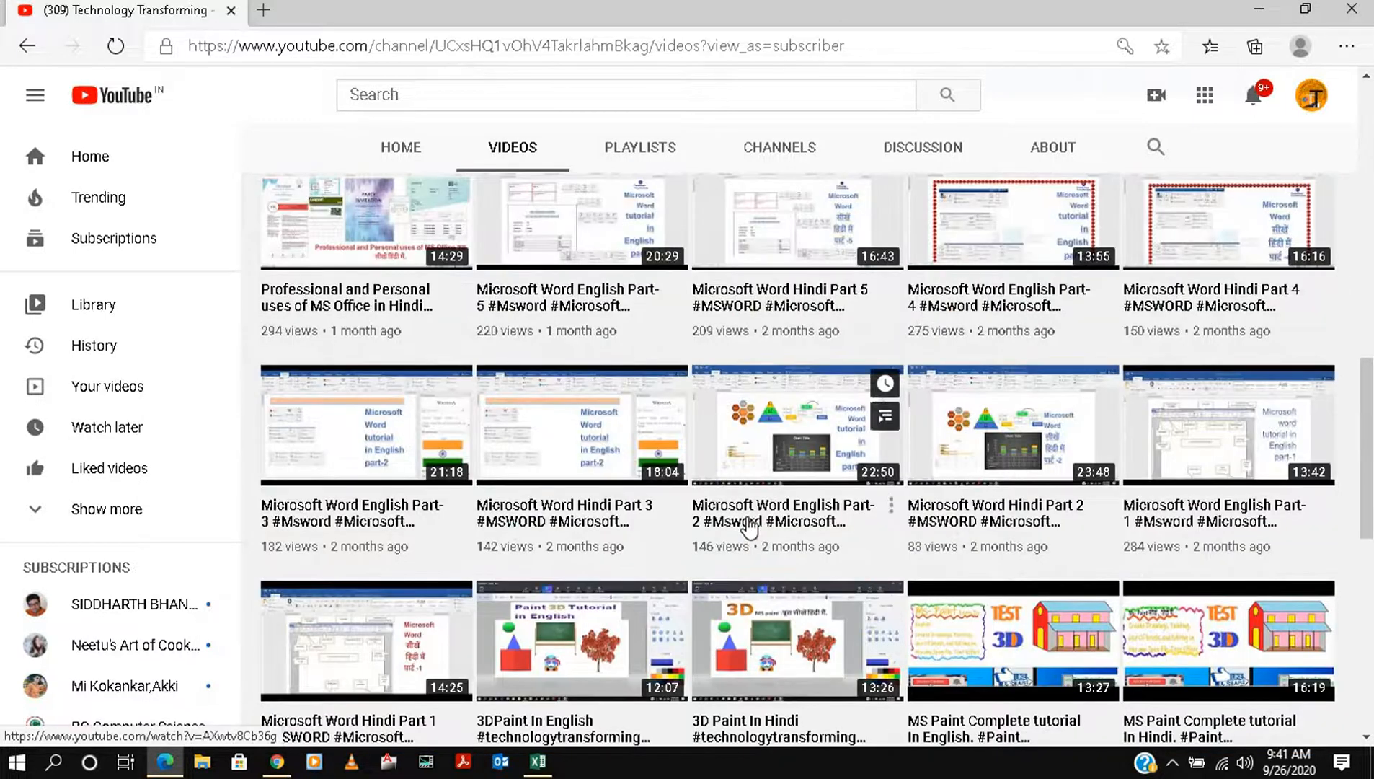
scroll(750, 527, "up", 3)
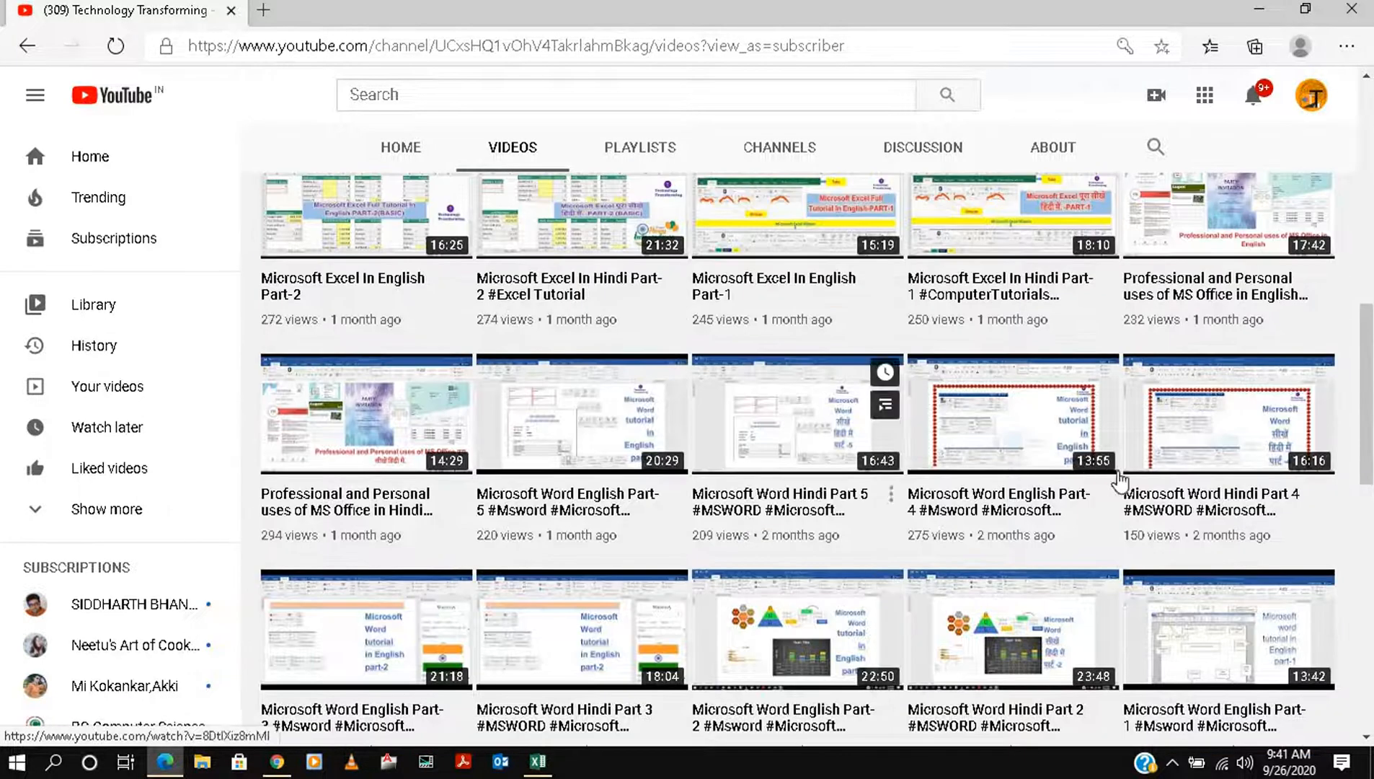
scroll(937, 483, "up", 3)
scroll(943, 482, "up", 3)
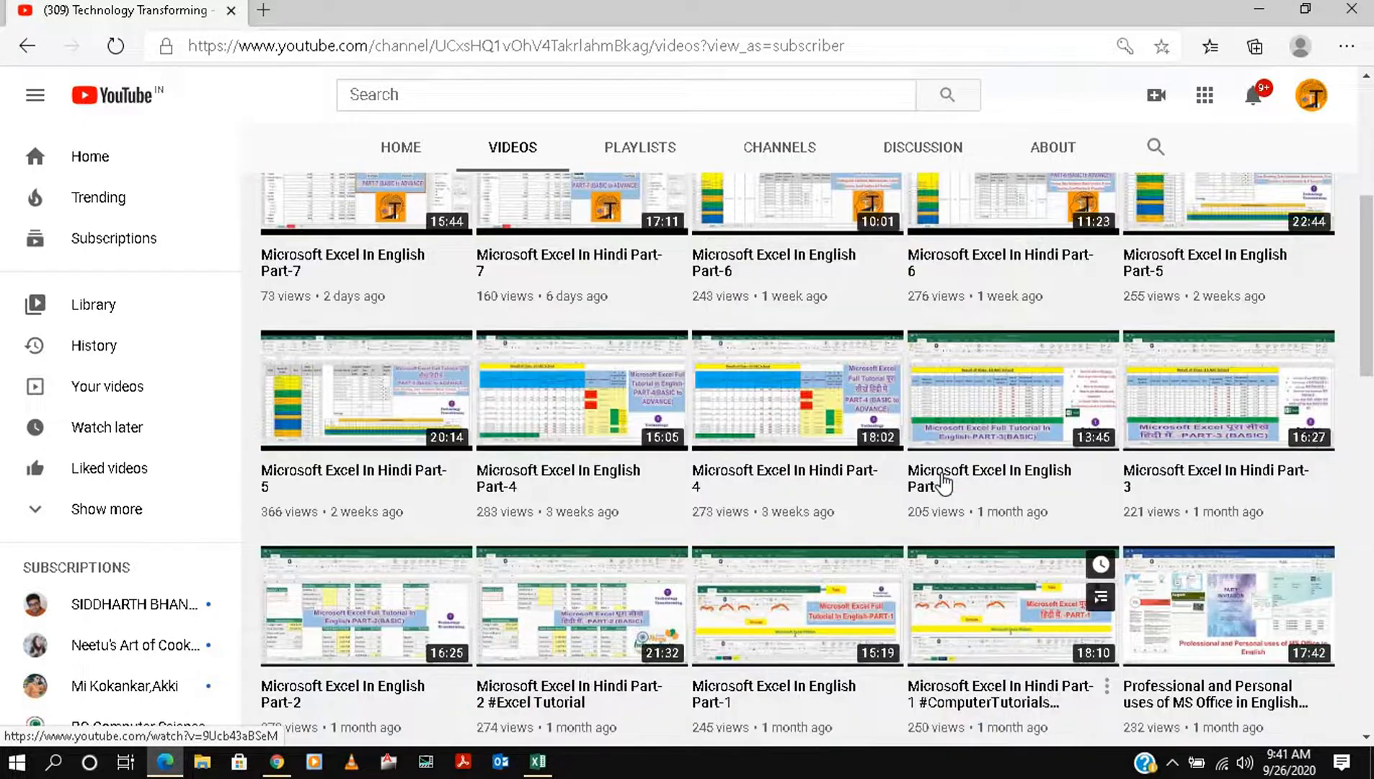
scroll(944, 482, "up", 3)
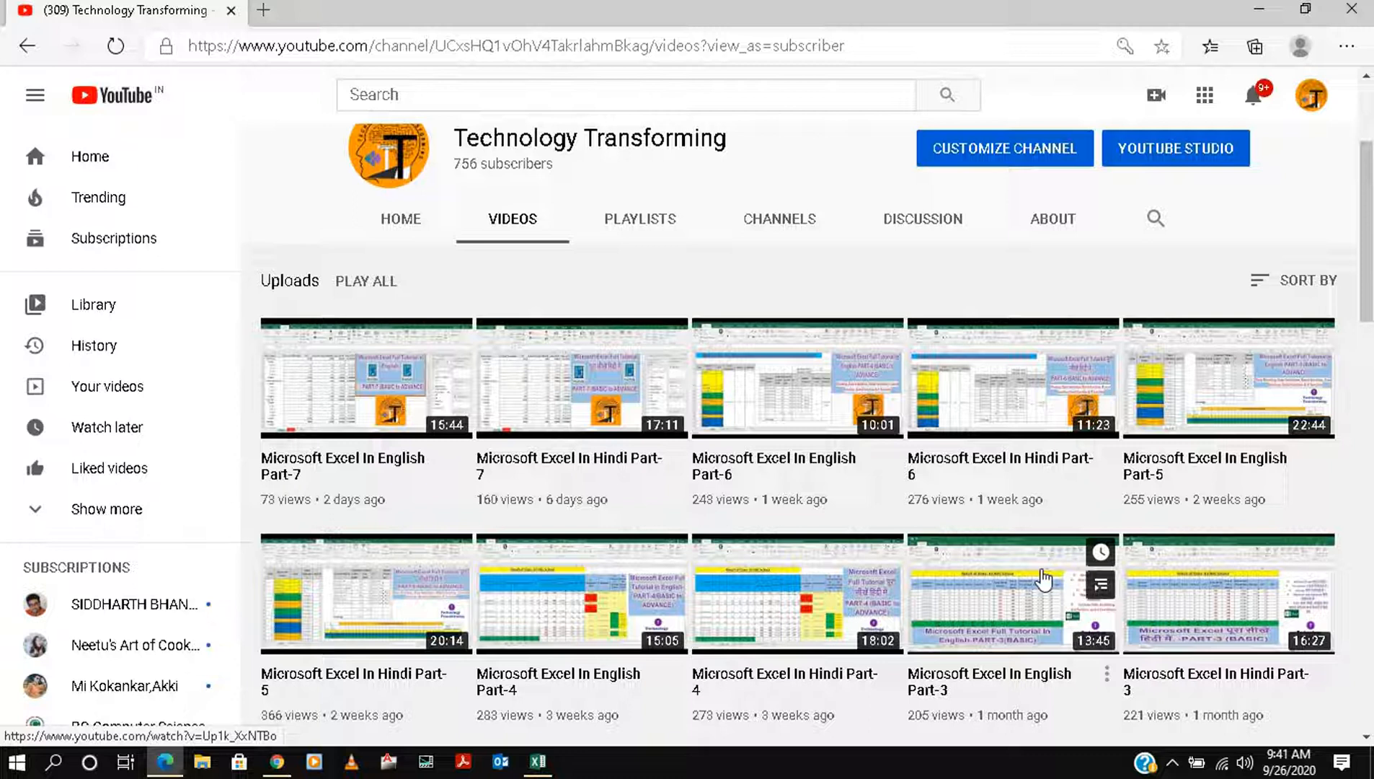
- Switch to the MIS Data hindi.xlsx workbook in Excel and review the flight revenue records on the Data sheet
left_click(1259, 13)
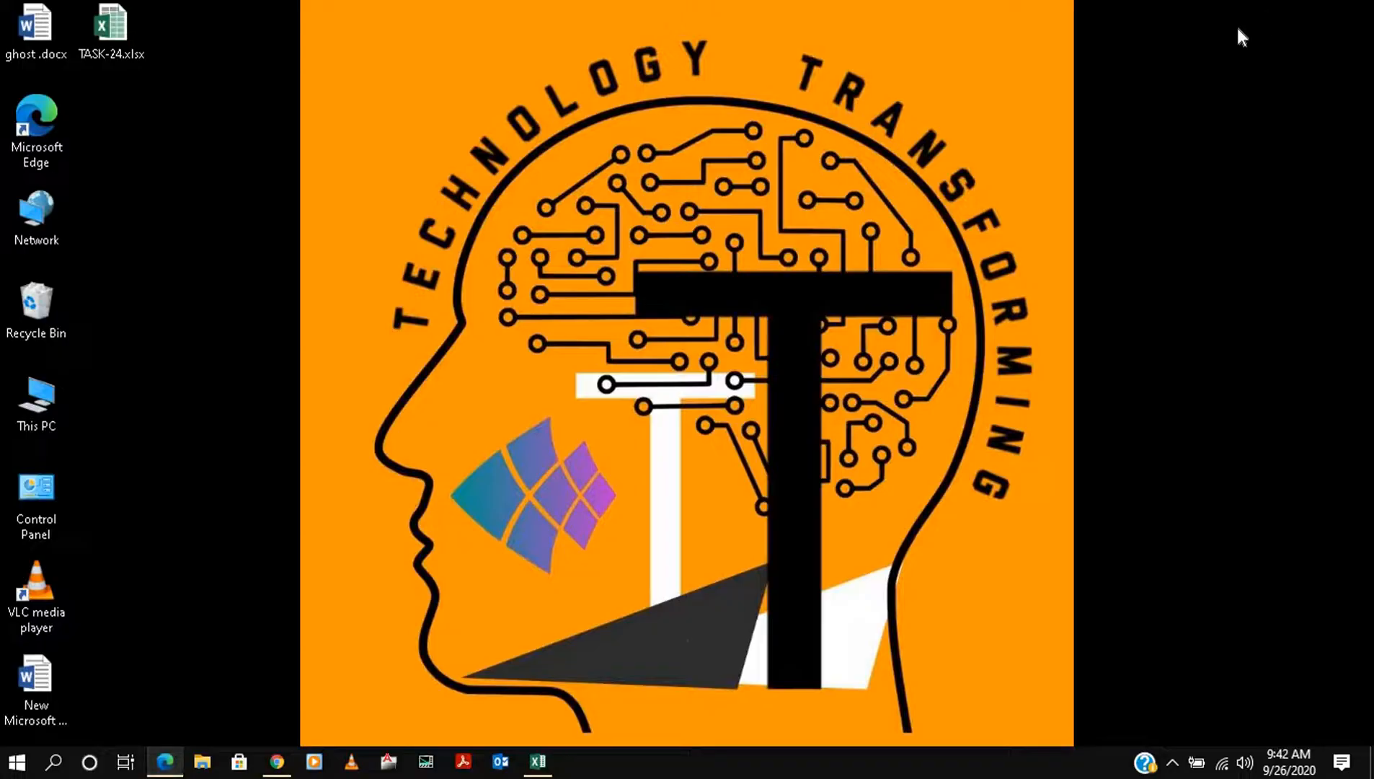
left_click(545, 768)
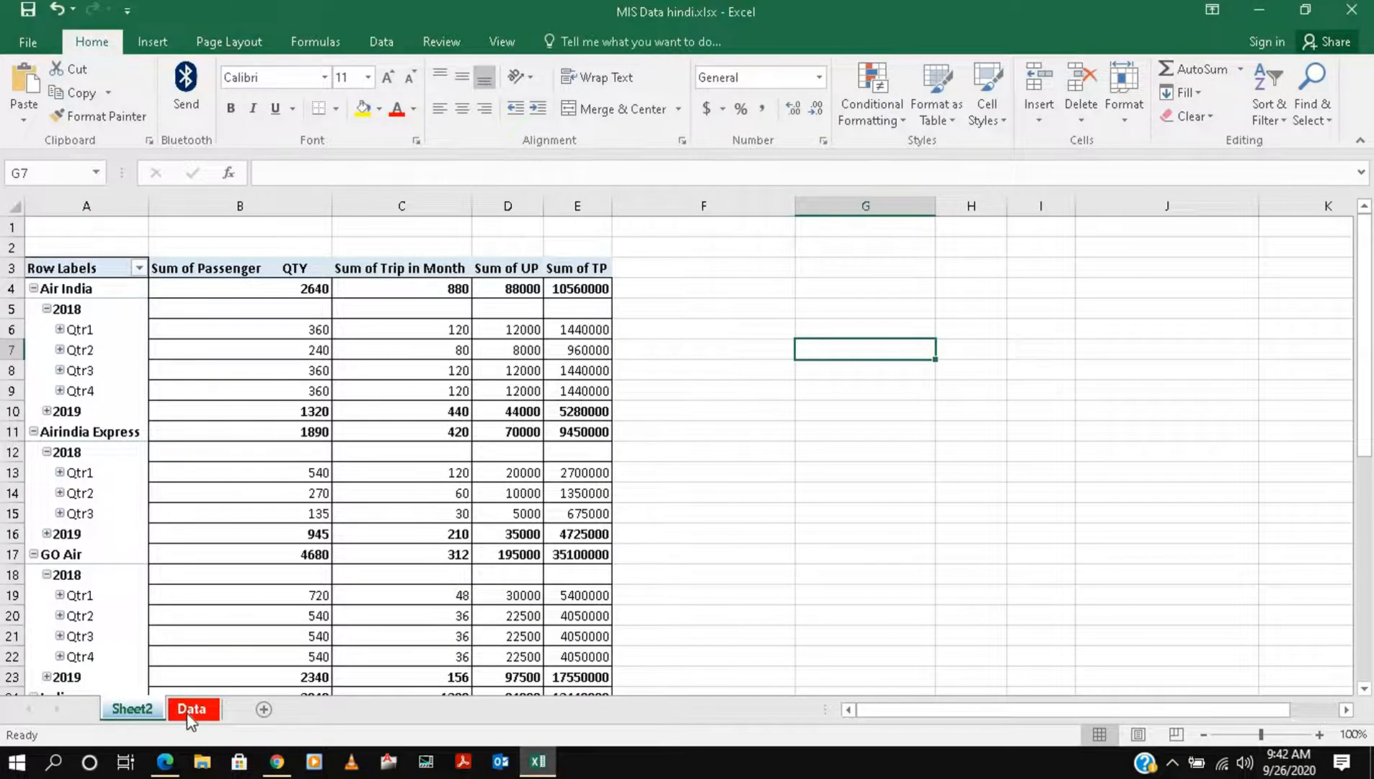
left_click(187, 712)
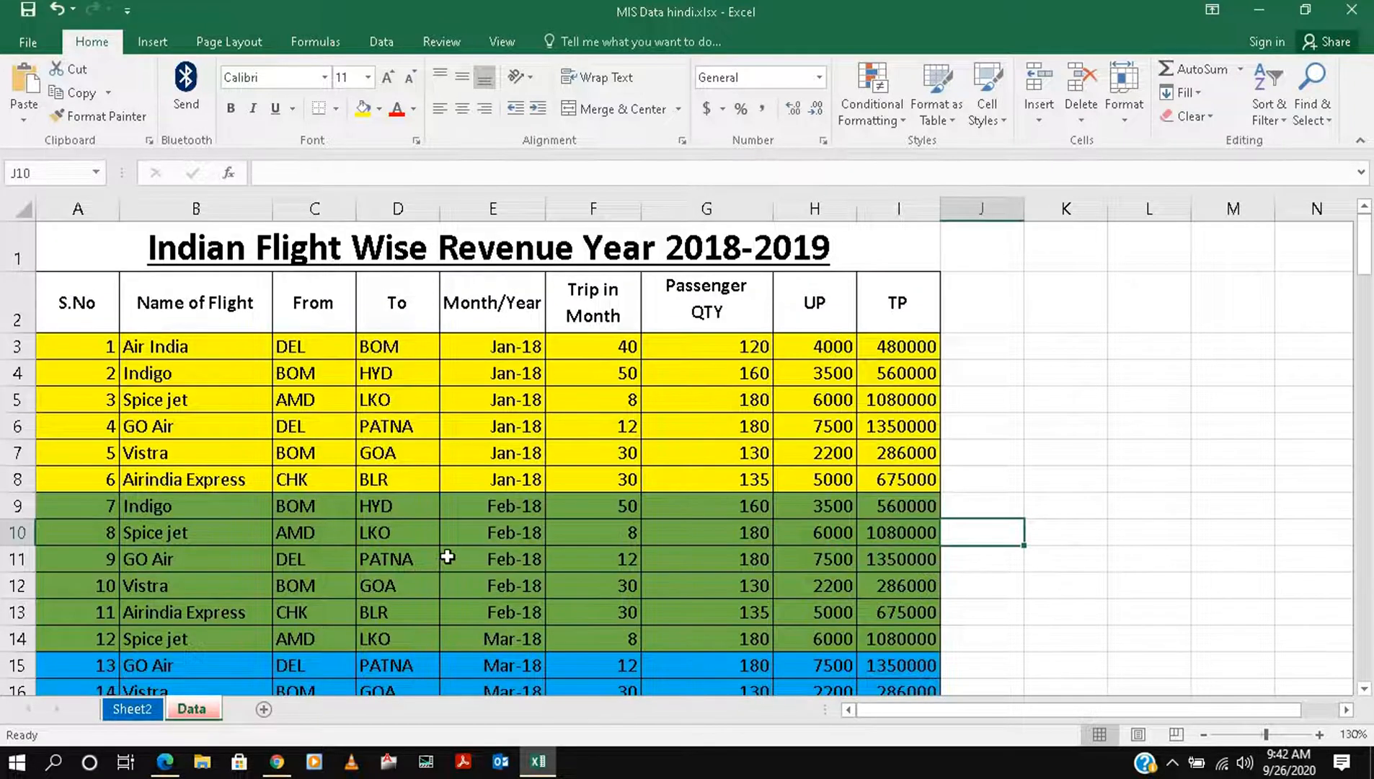
scroll(447, 557, "down", 4)
- Remove the UP, Trip in Month, Month/Year, Quarters and Years fields from the pivot table on Sheet2
left_click(133, 710)
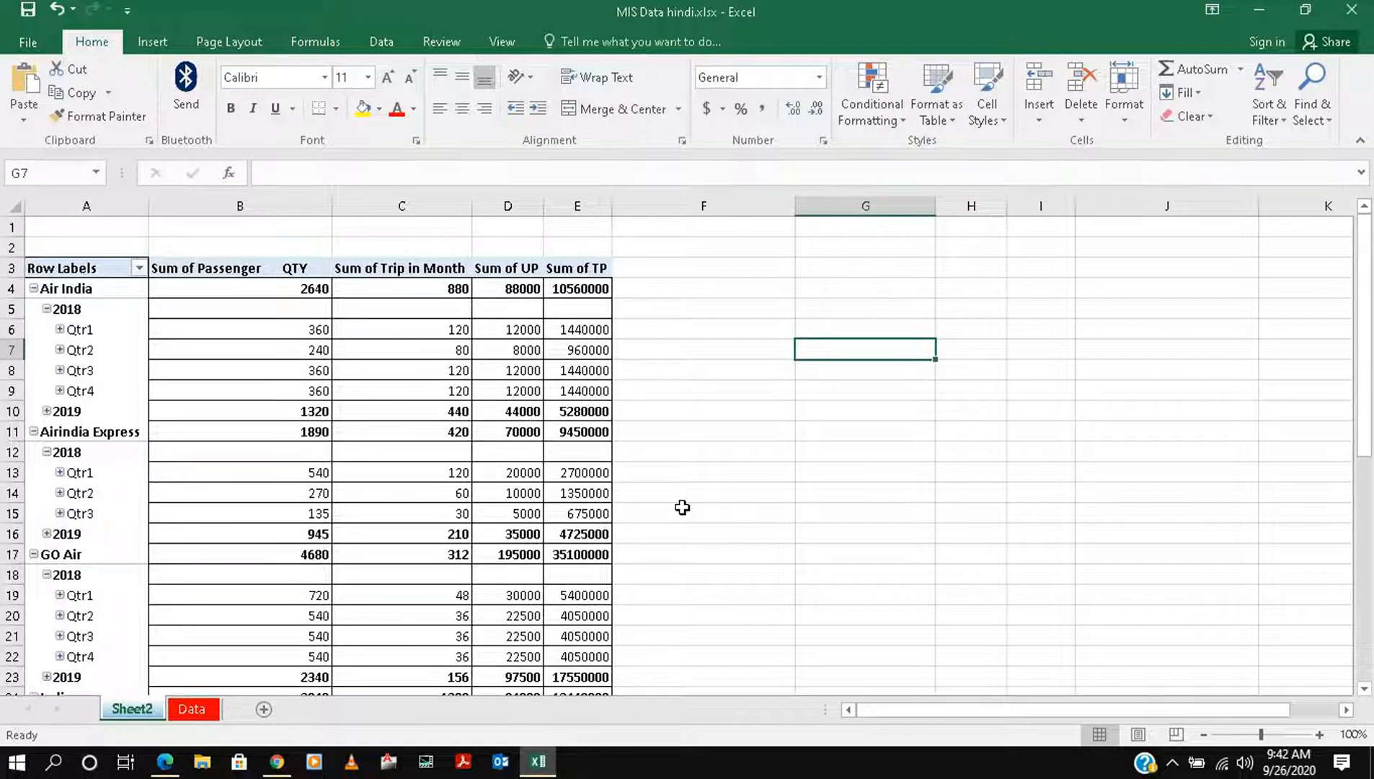
left_click(69, 266)
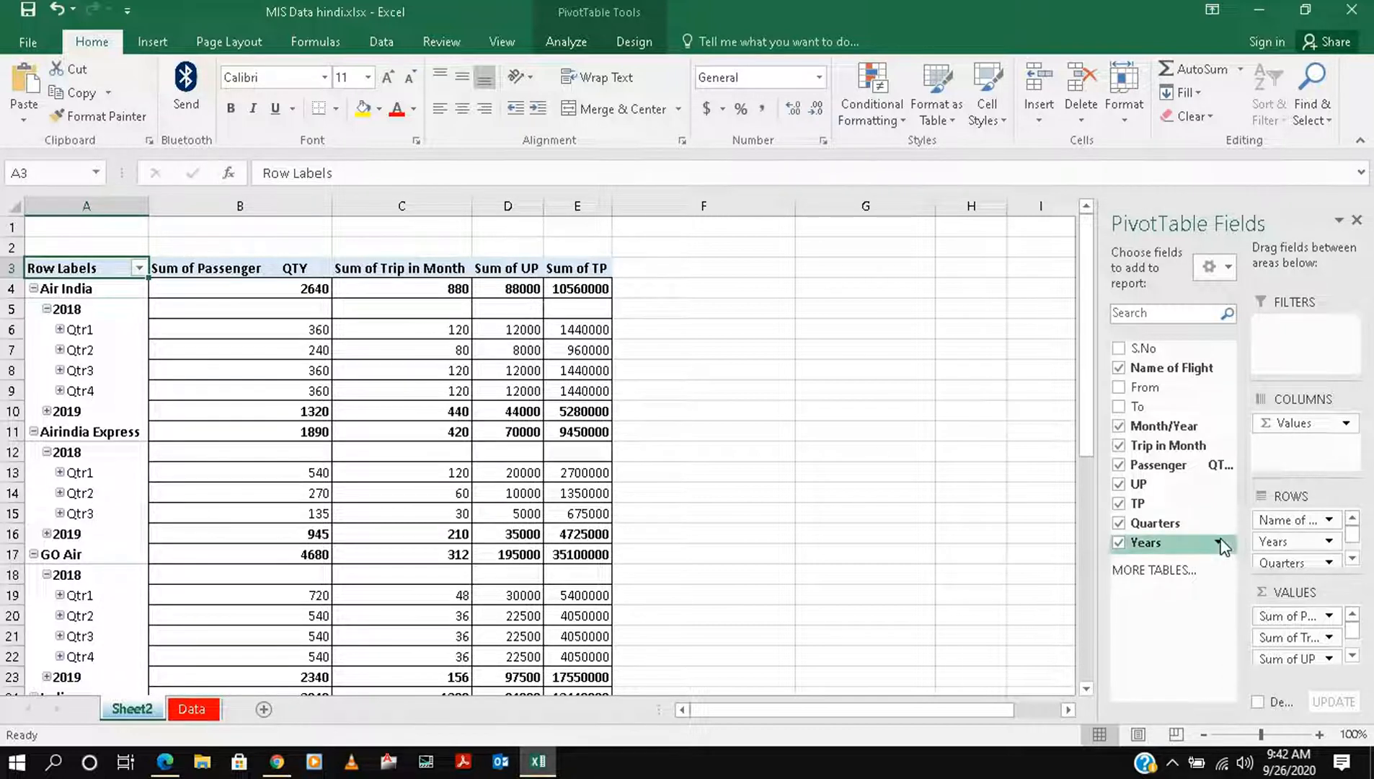
left_click(1118, 484)
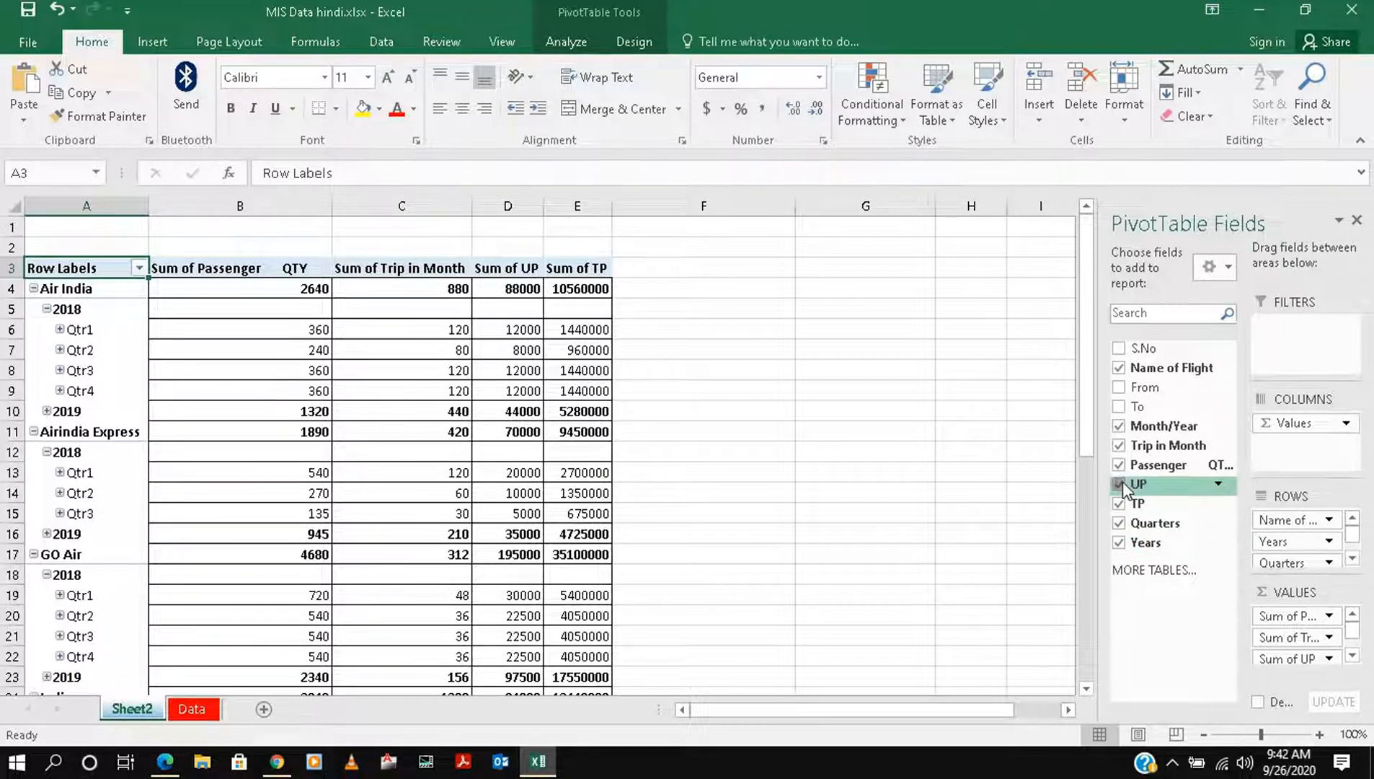
left_click(1119, 445)
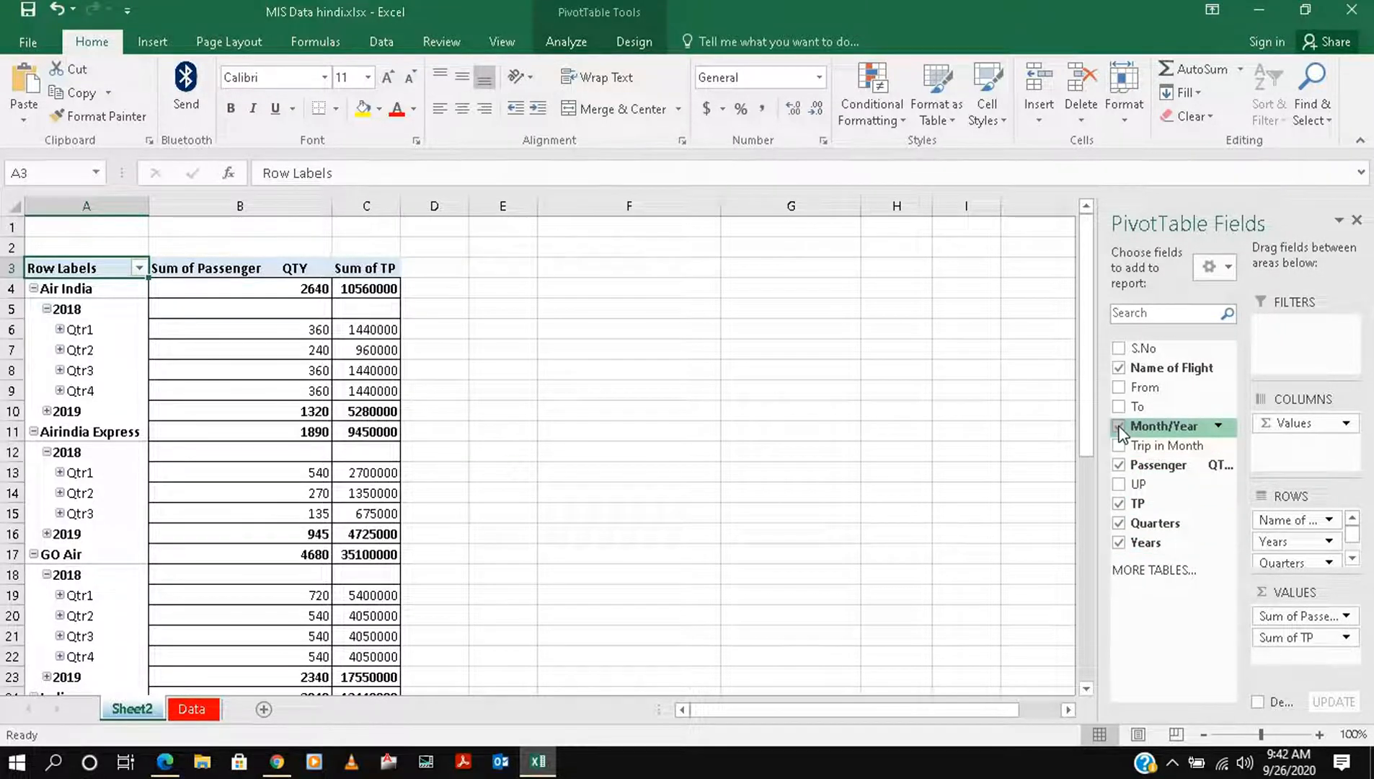
left_click(1119, 427)
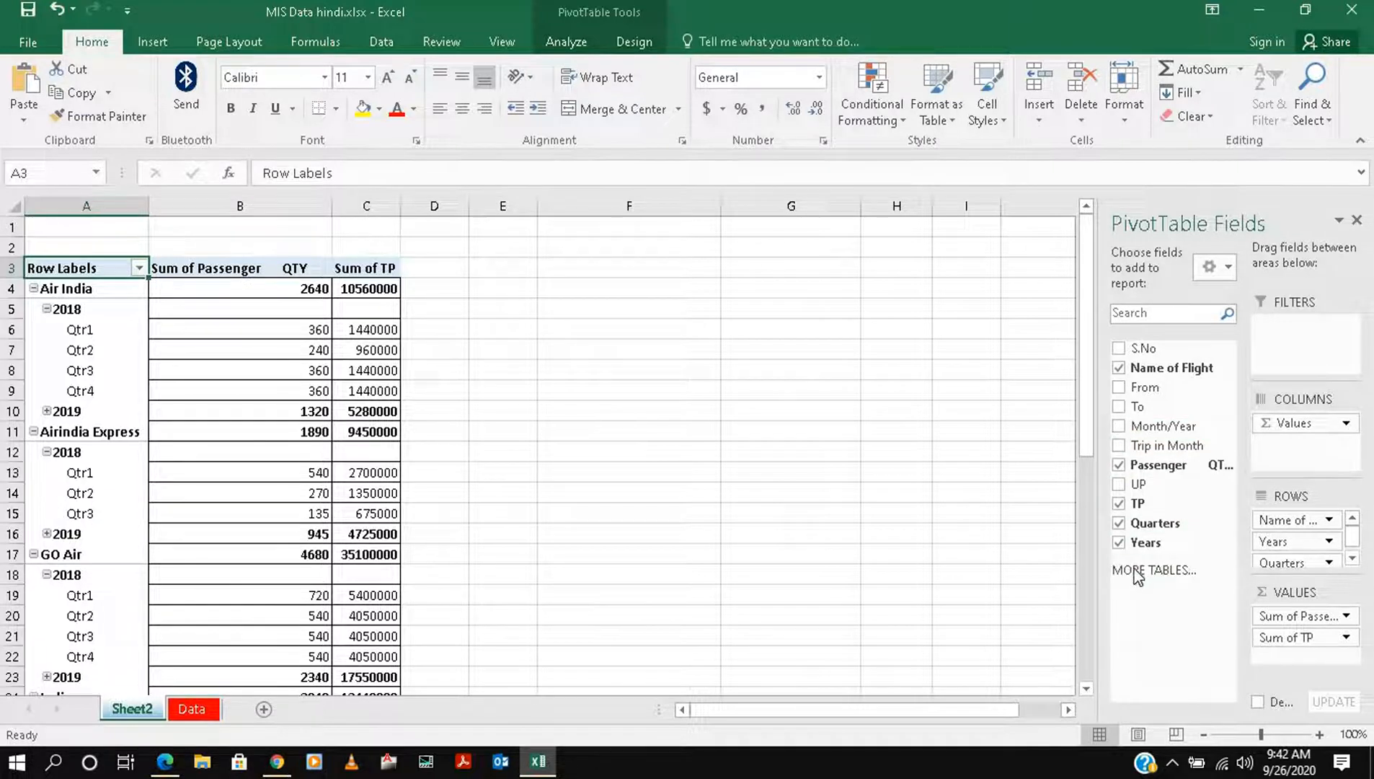
left_click(1118, 523)
left_click(1118, 542)
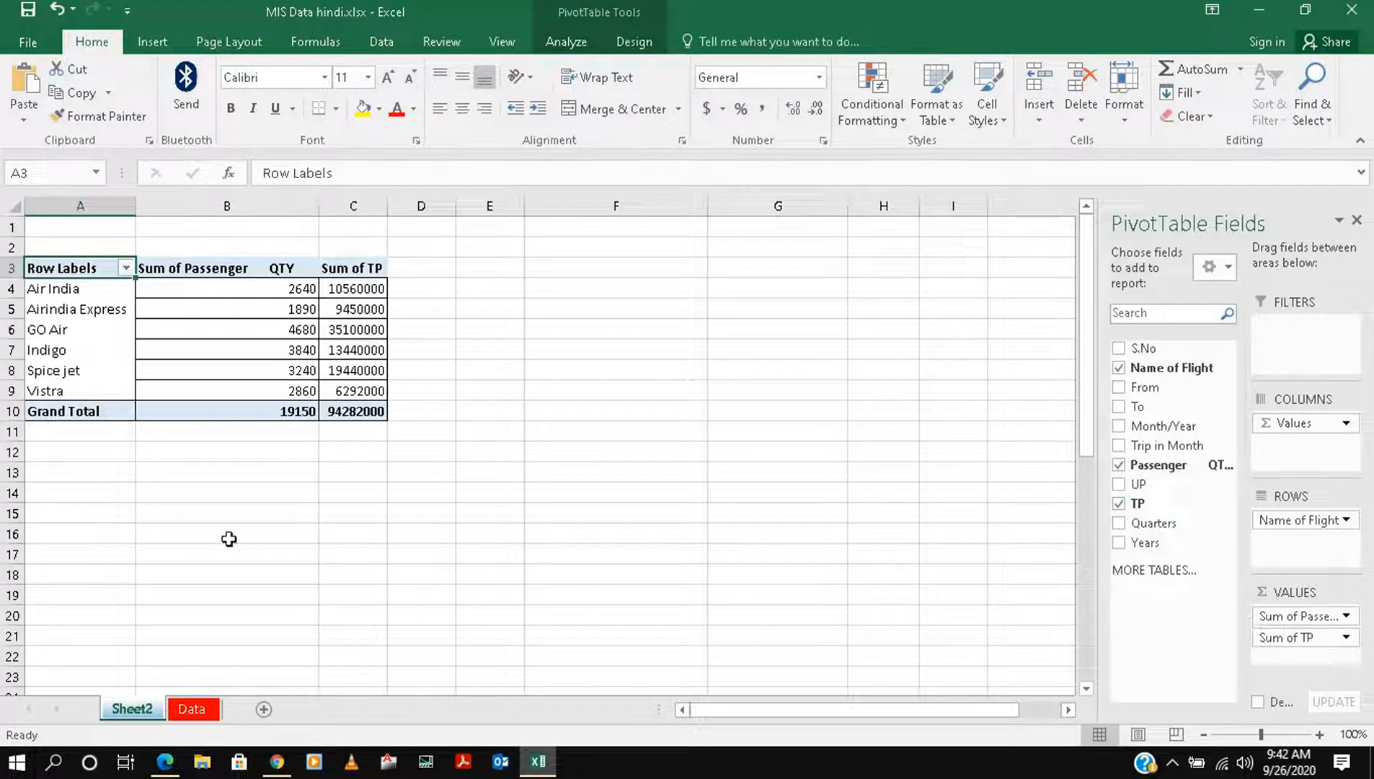
left_click(424, 469)
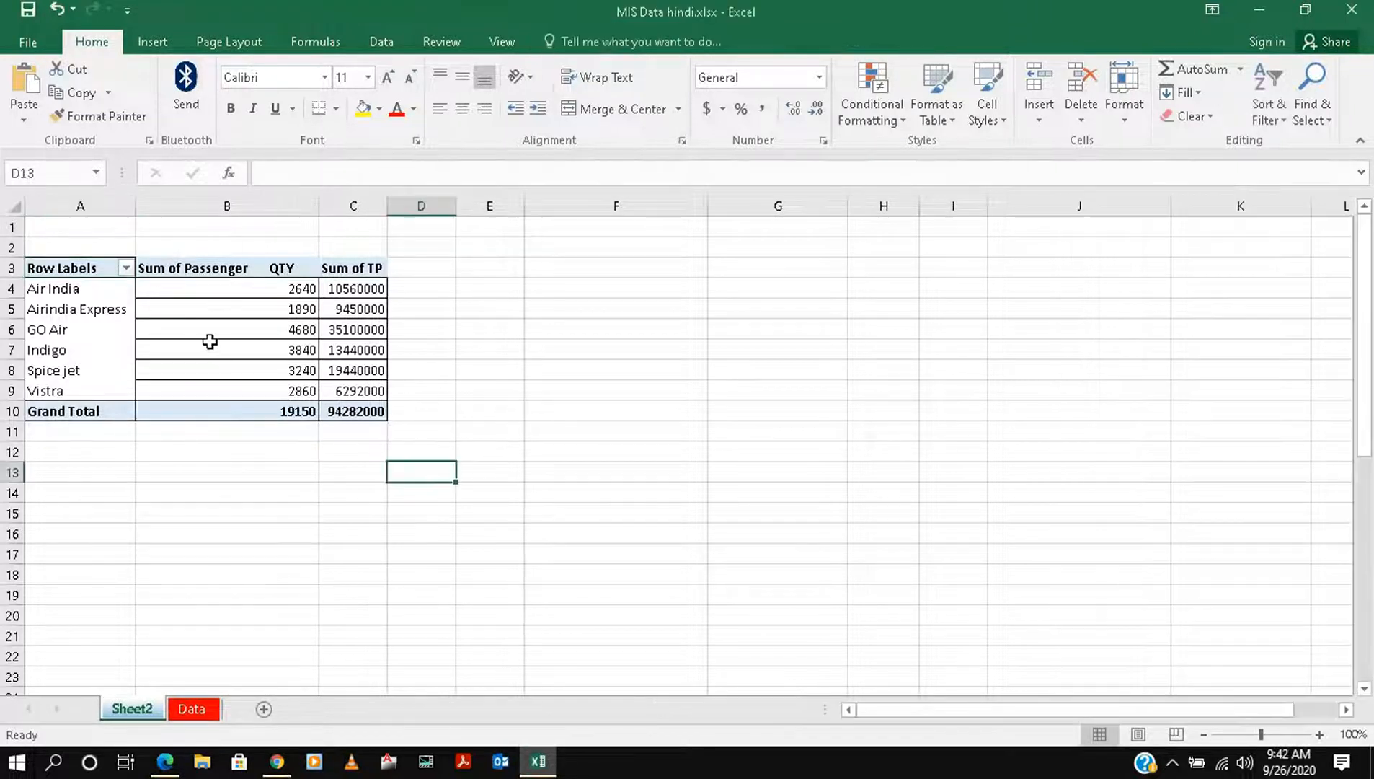
- Apply all borders to the pivot table range A3:C10
left_click(80, 273)
left_click_drag(79, 272, 353, 411)
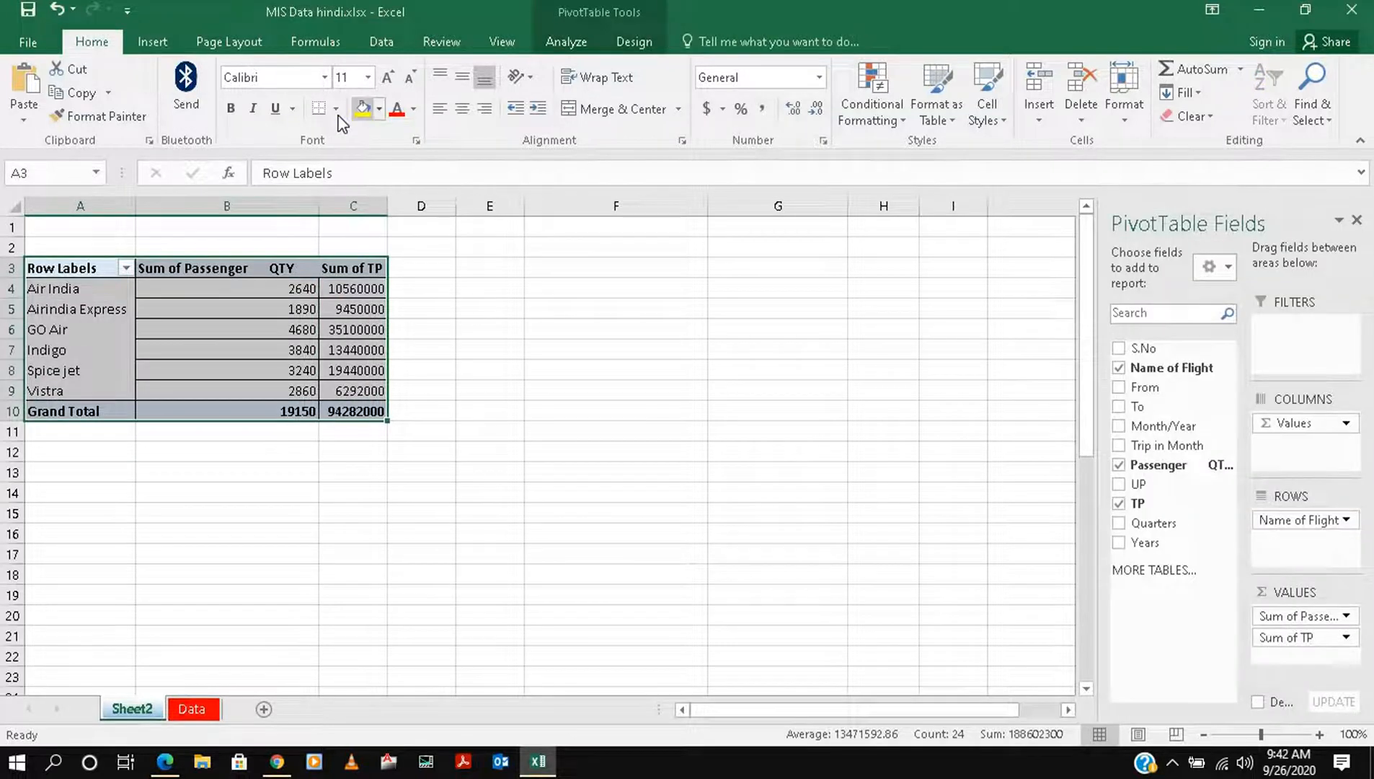
left_click(336, 108)
left_click(411, 382)
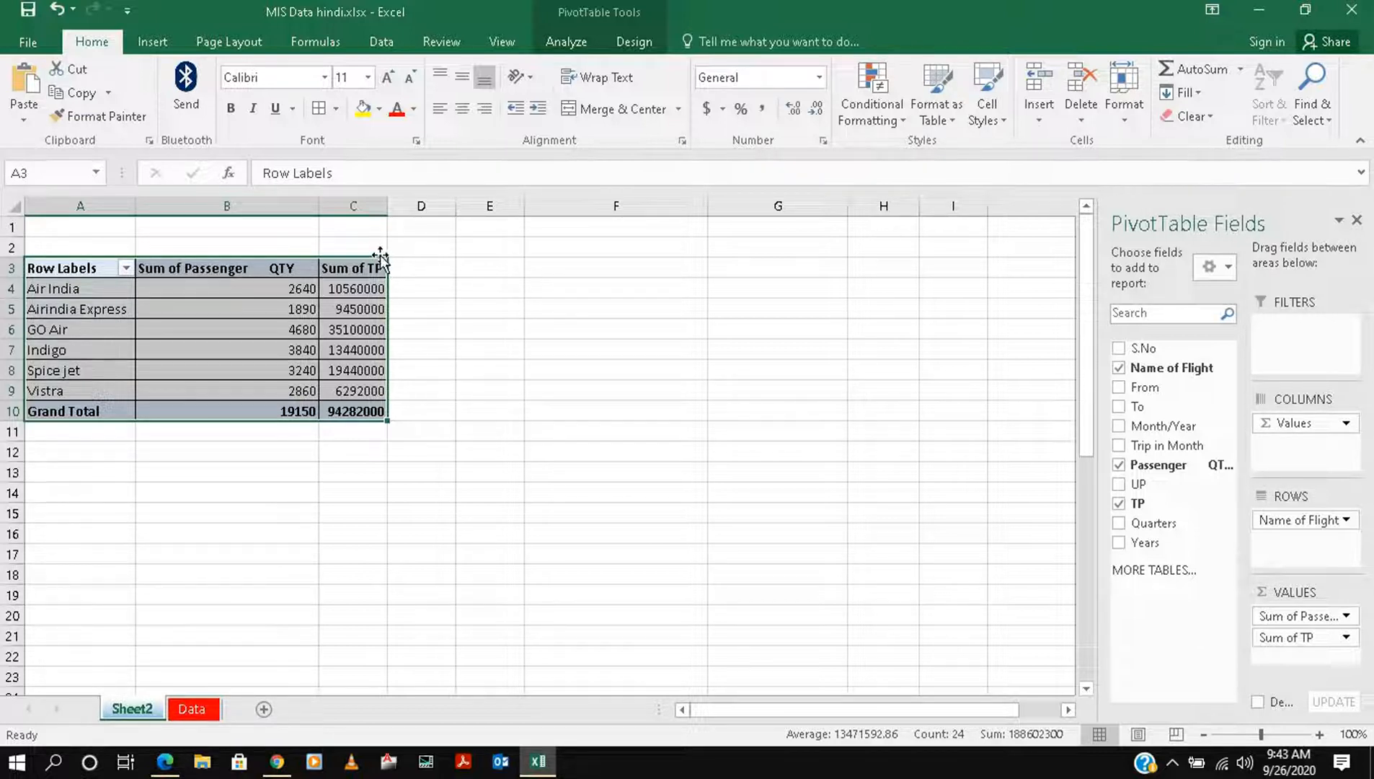
- Insert a Name of Flight slicer for the pivot table and move it up beside the table, starting around row 2
left_click(564, 43)
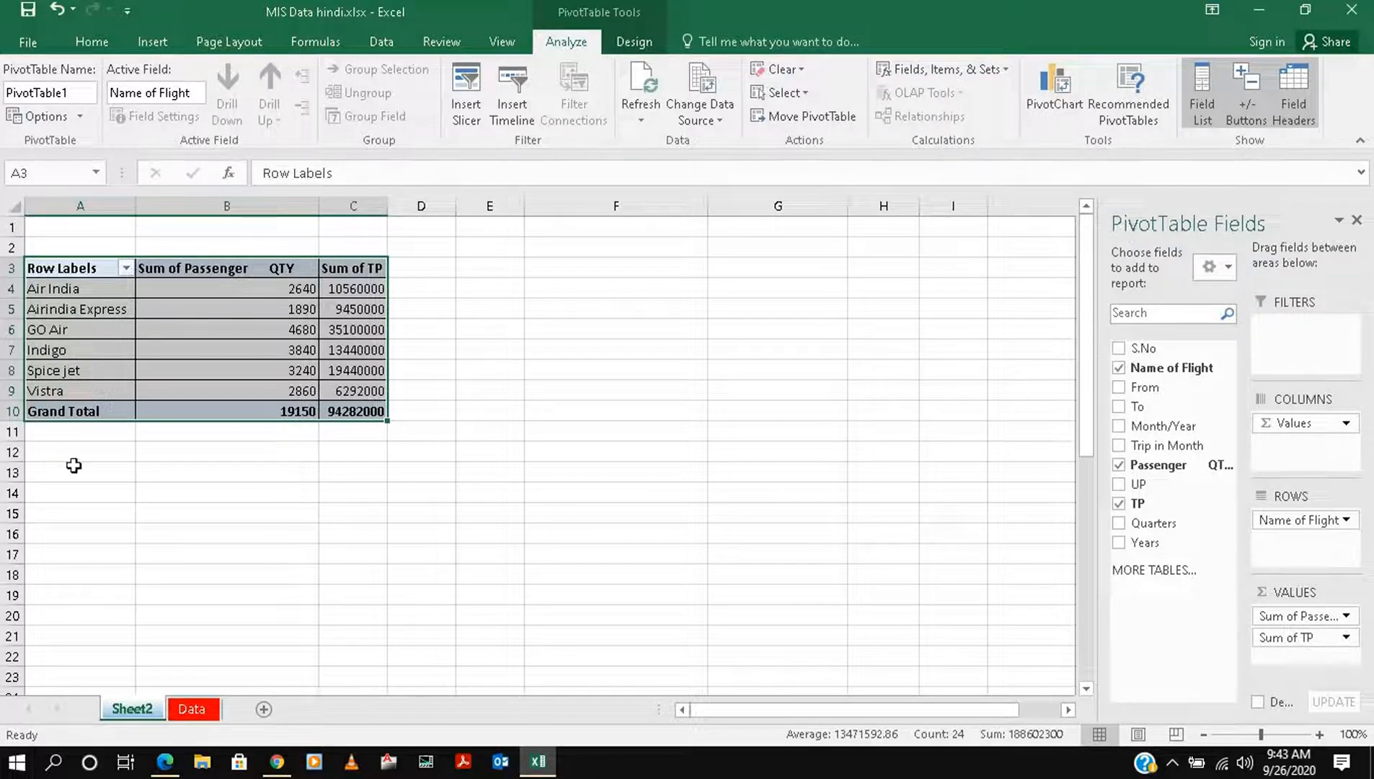
left_click(467, 114)
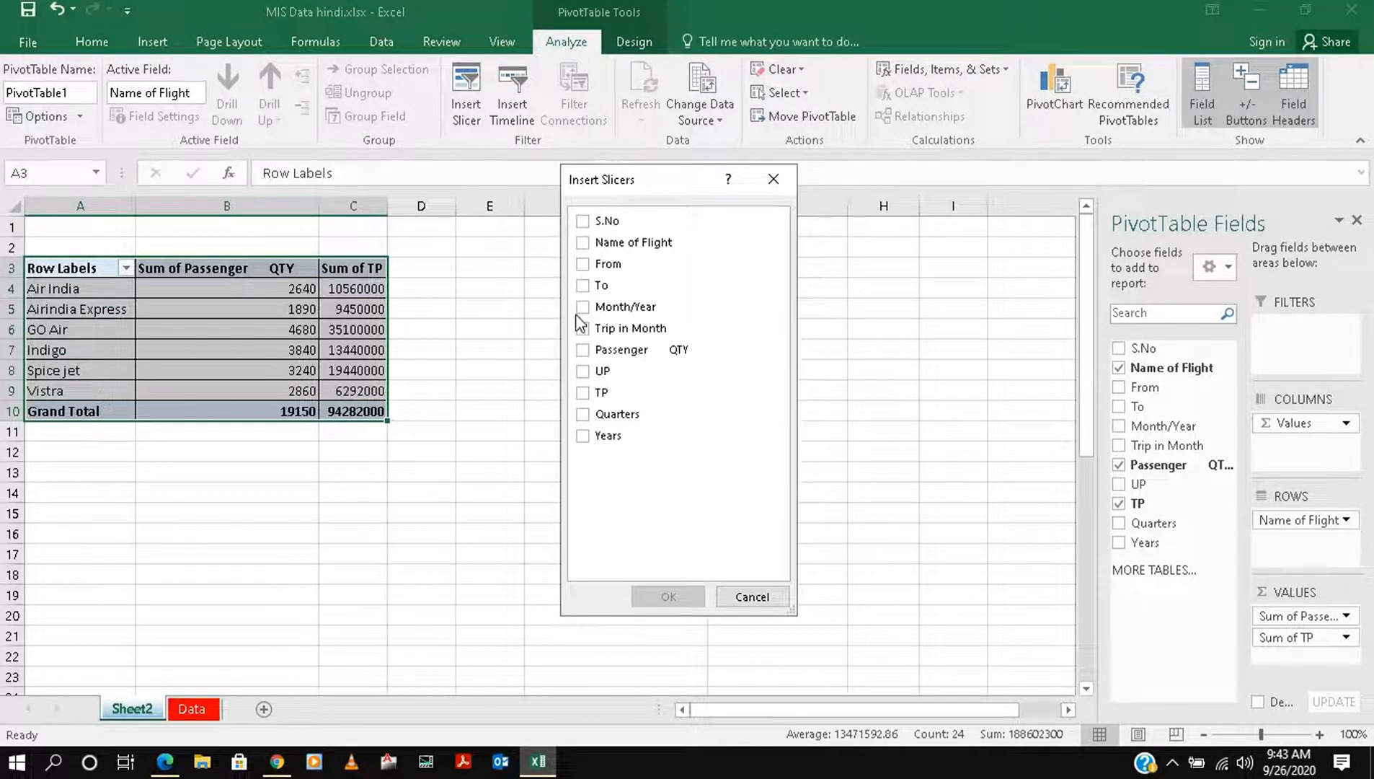
left_click(584, 247)
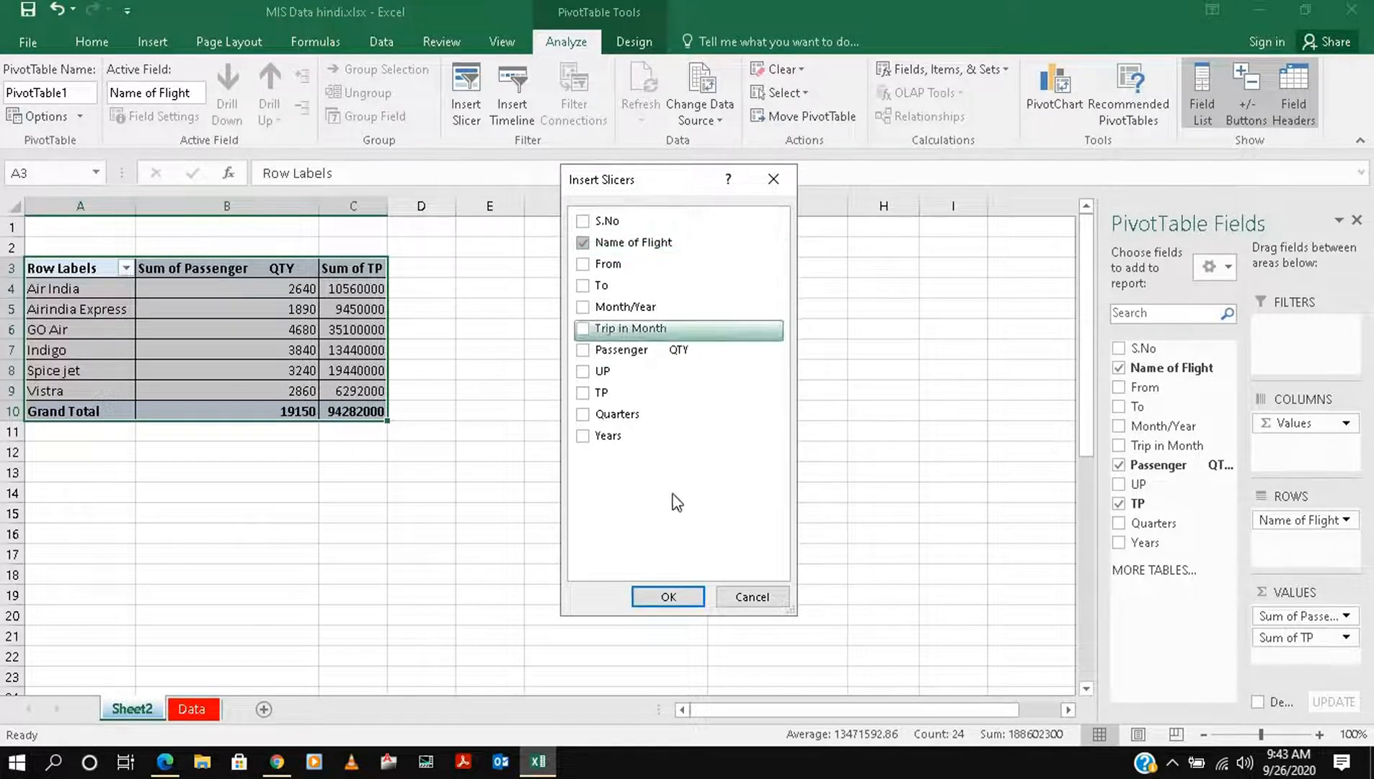
left_click(669, 596)
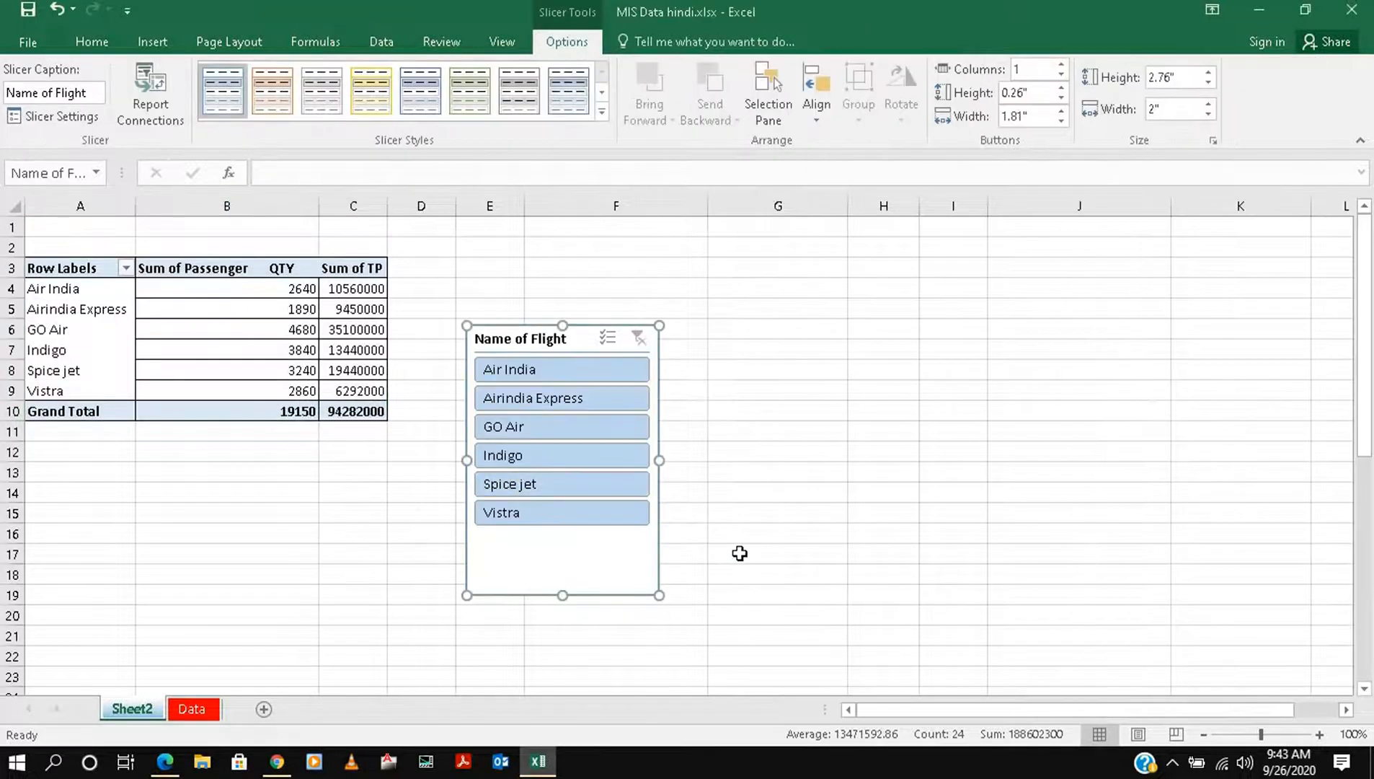
left_click_drag(569, 332, 566, 239)
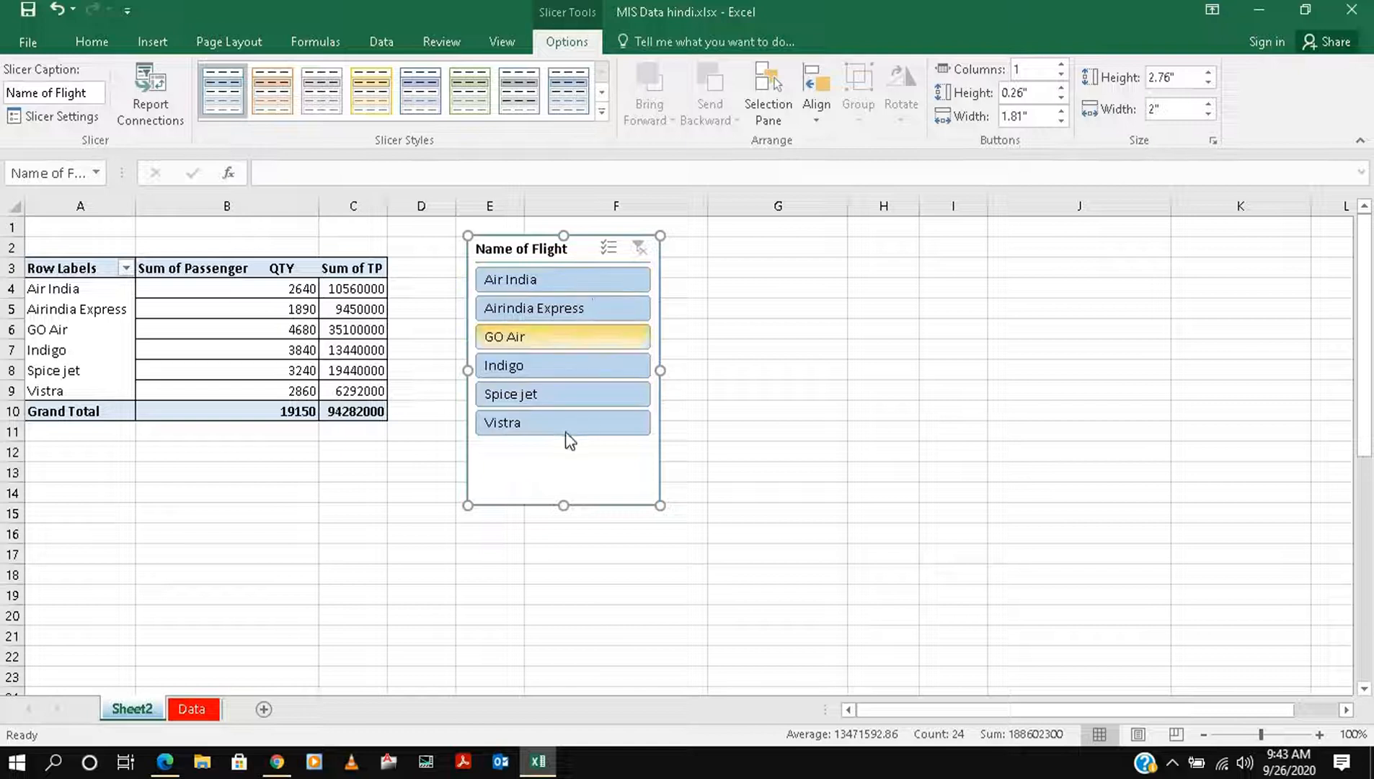
- Filter the pivot table with the slicer by Air India, Airindia Express, Indigo and Spice jet in turn, ending on GO Air
left_click(529, 283)
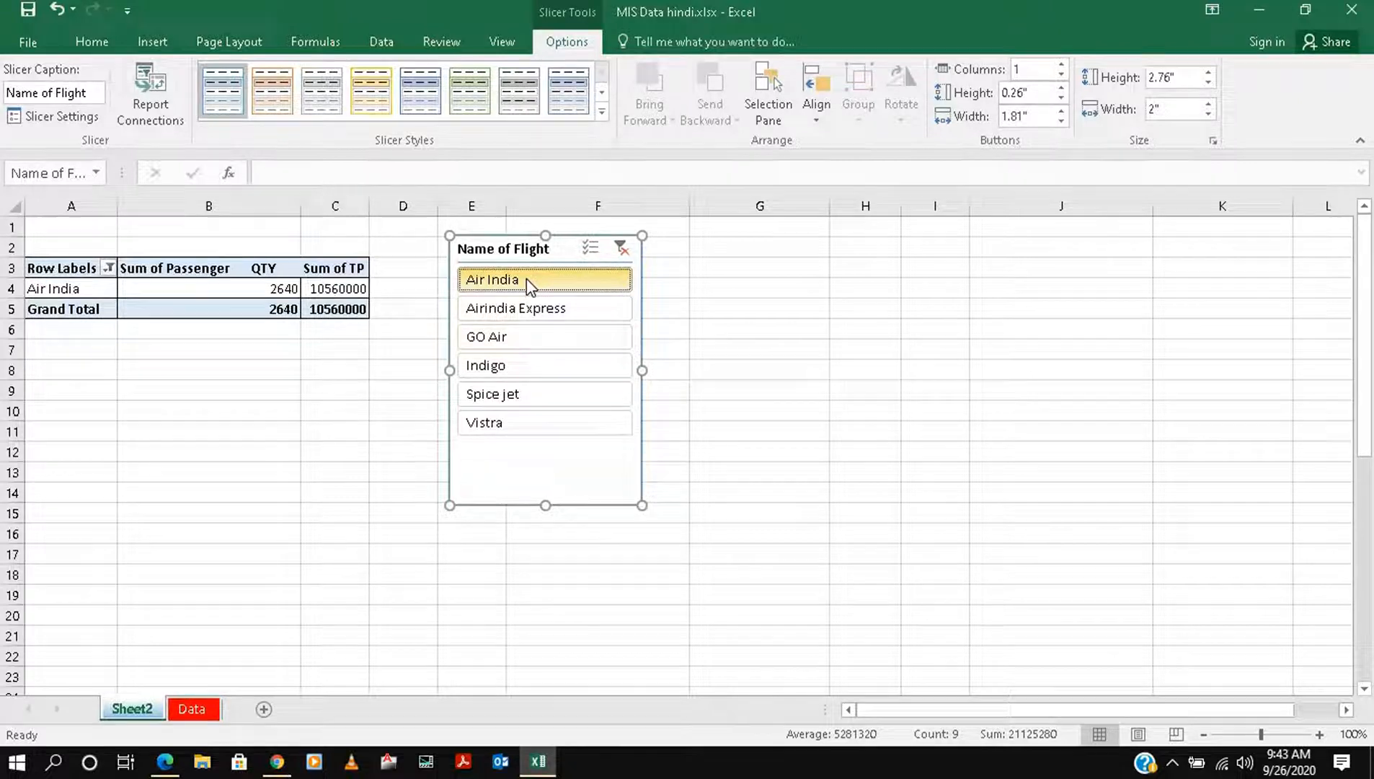
left_click(525, 310)
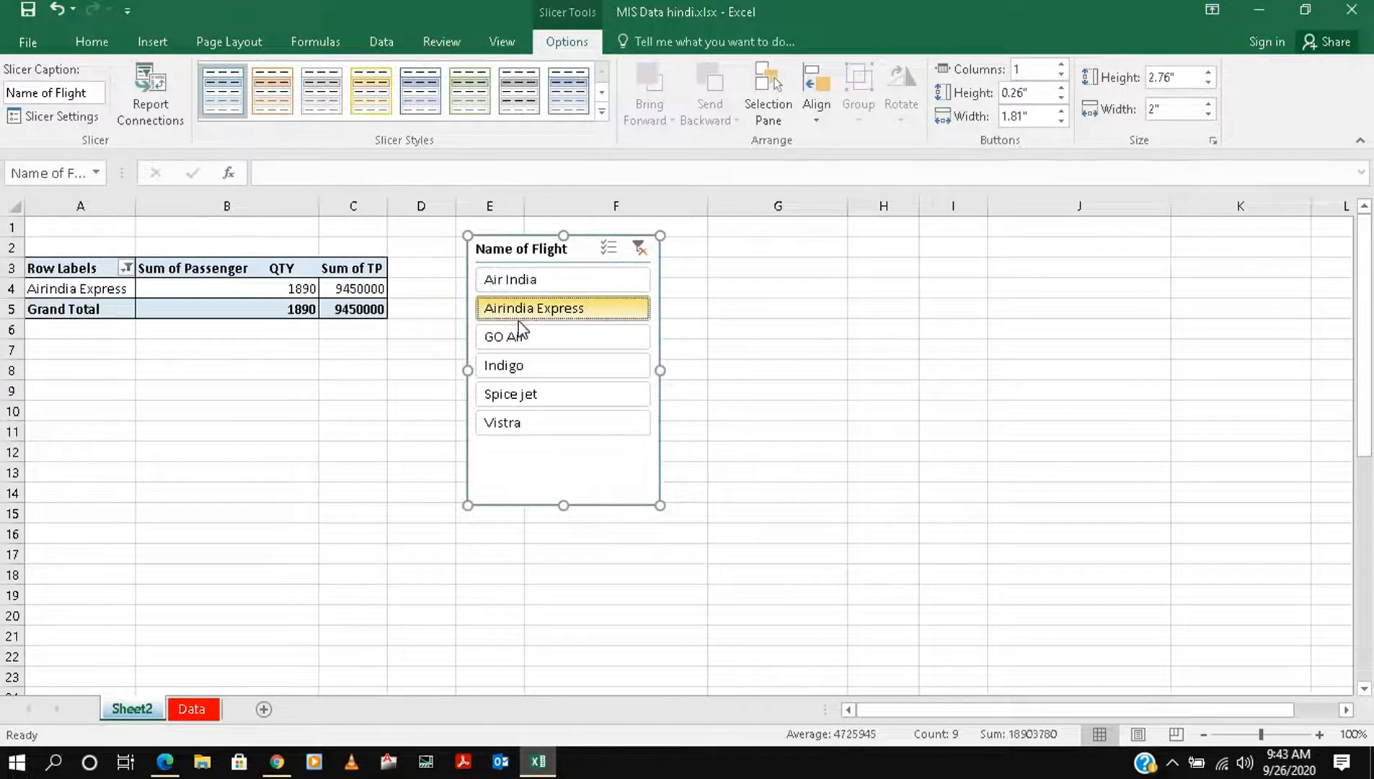
left_click(531, 366)
left_click(532, 393)
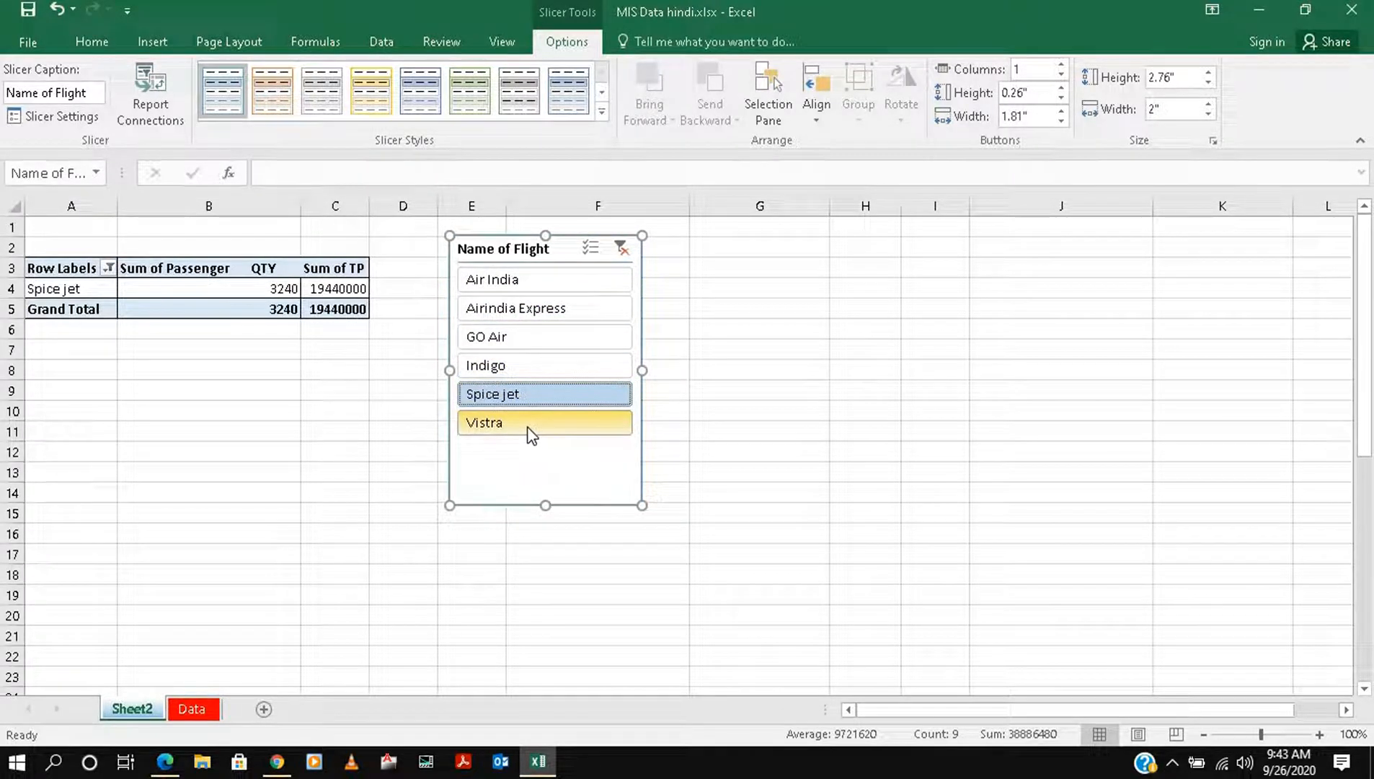
left_click(511, 337)
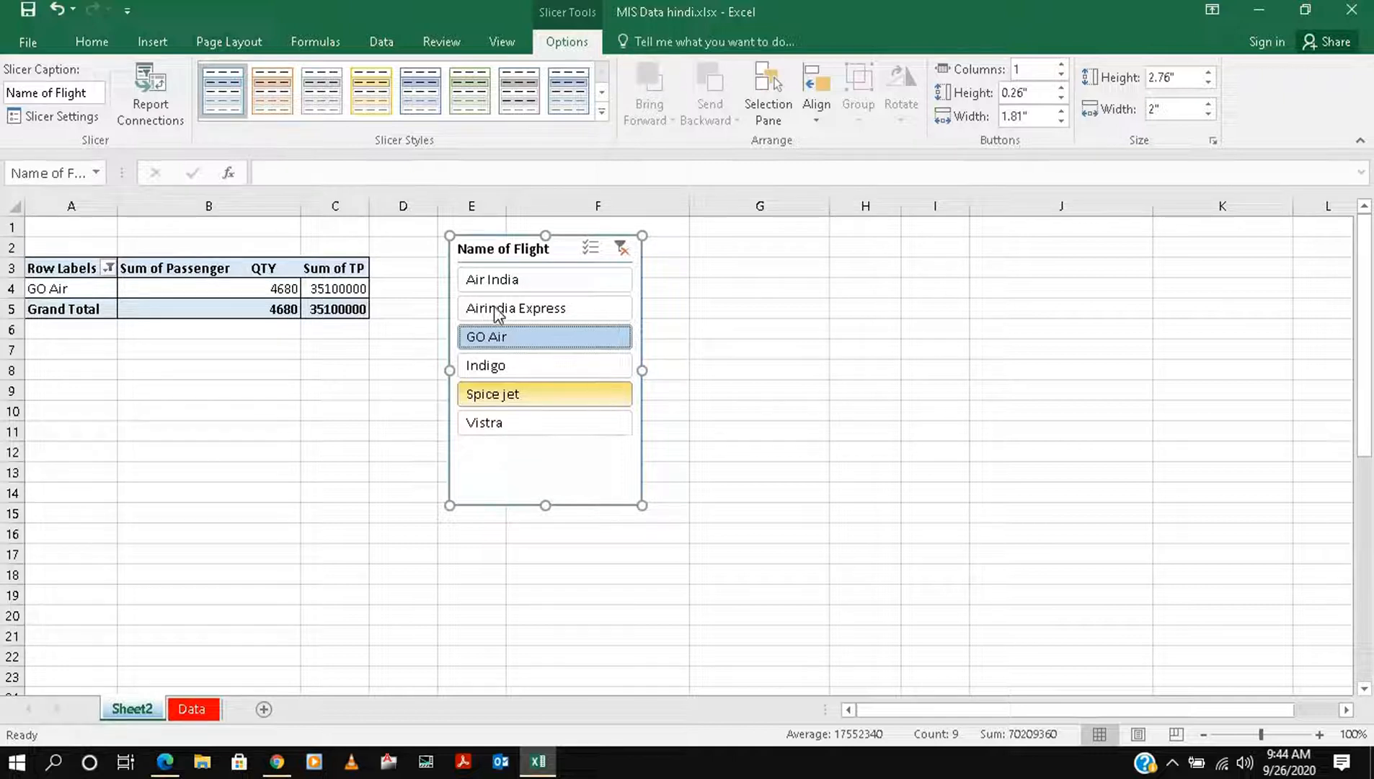
- Try the light orange and light yellow slicer styles, and settle on the light green style for the Name of Flight slicer
left_click(279, 101)
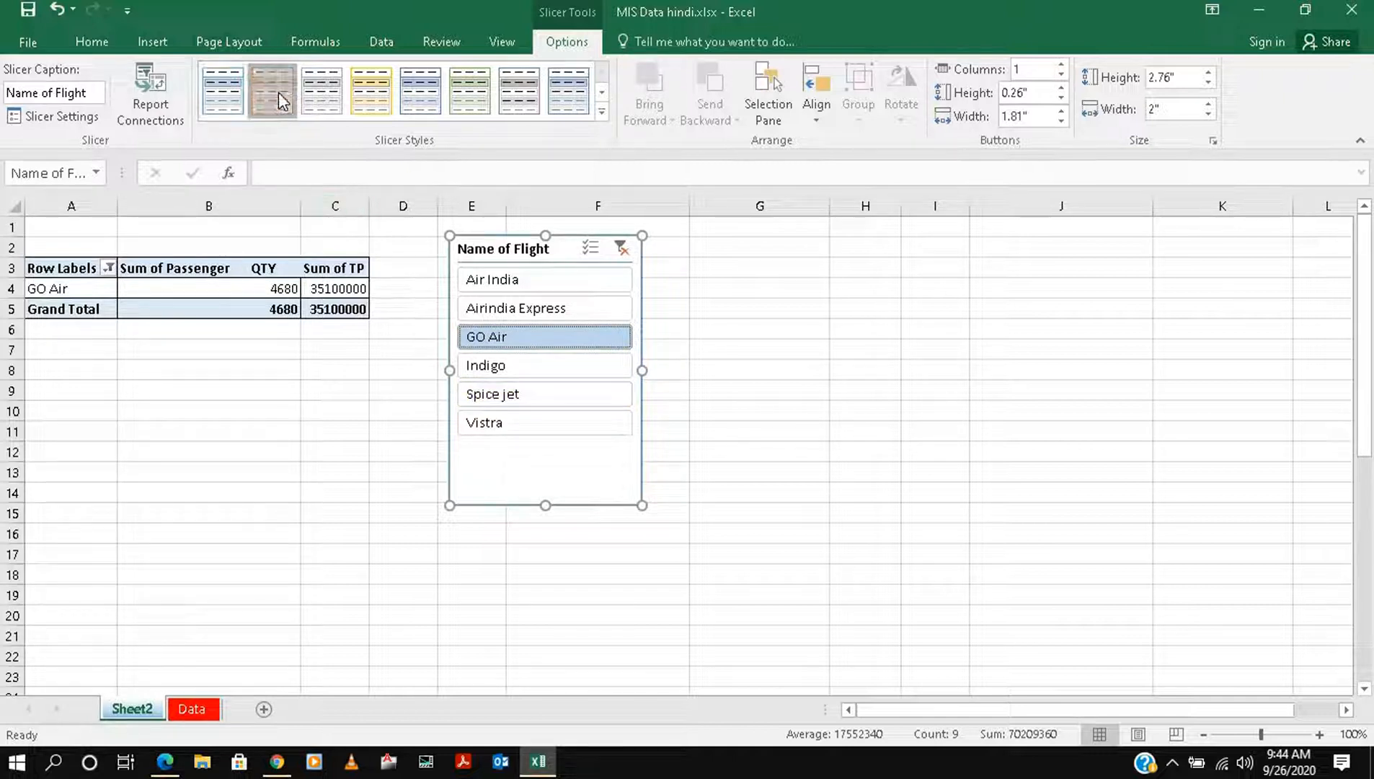
left_click(372, 90)
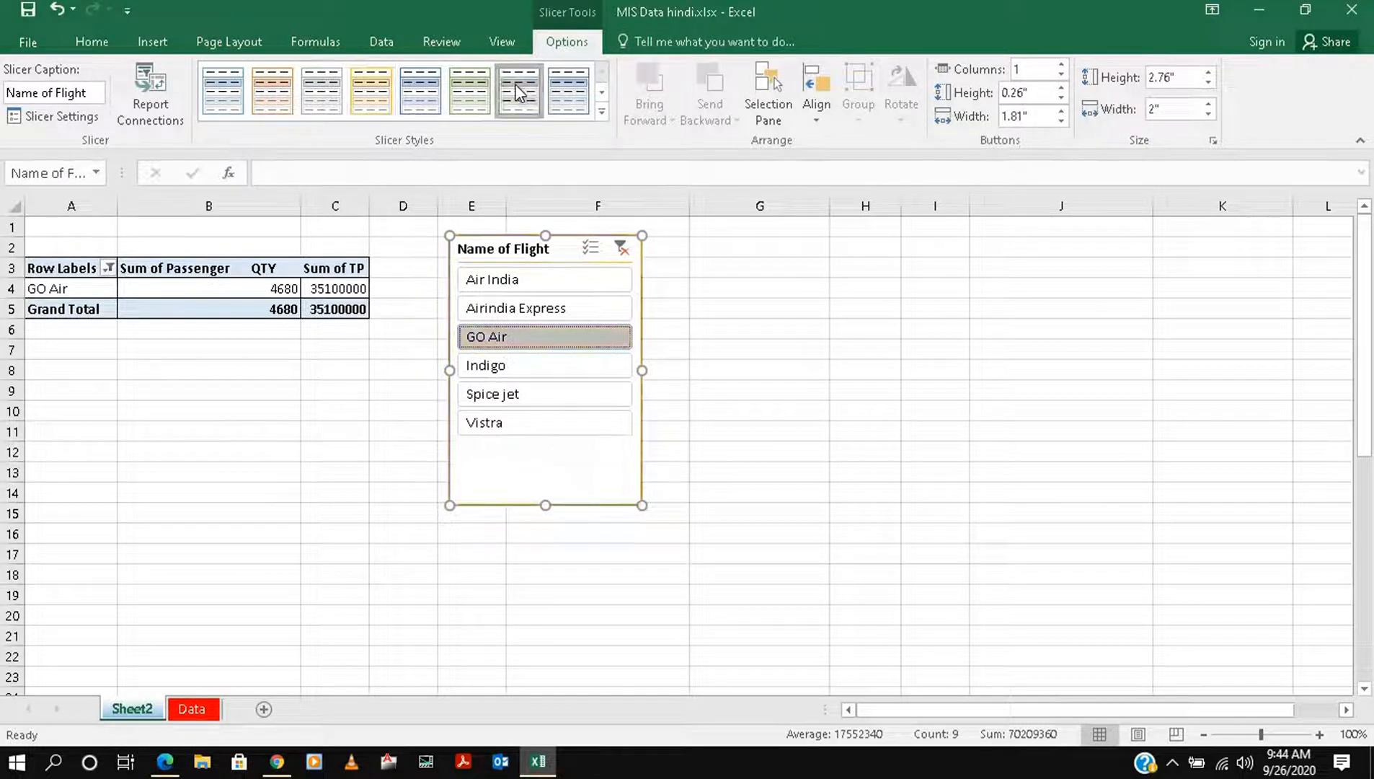
left_click(470, 90)
- Start a new slicer style and give its Whole Slicer element a solid blue fill
left_click(602, 116)
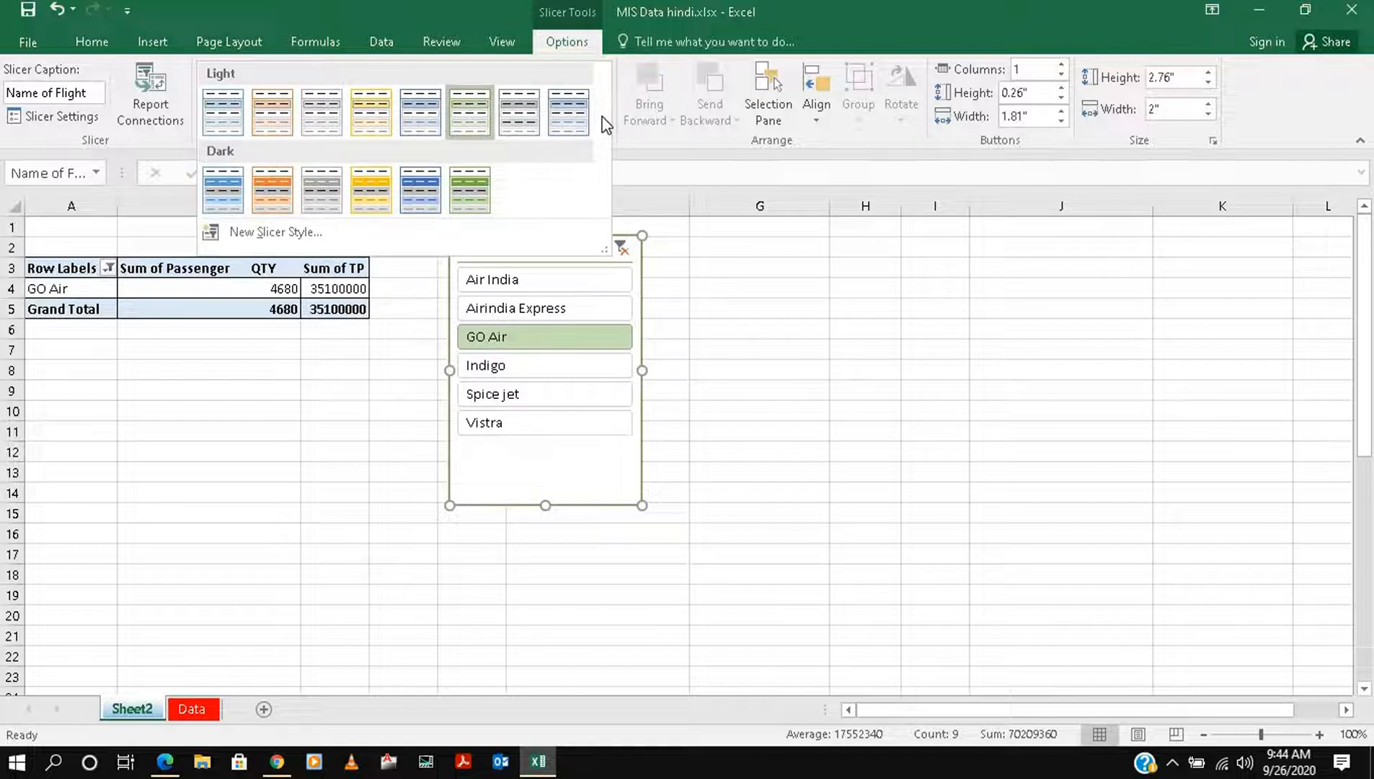
left_click(267, 232)
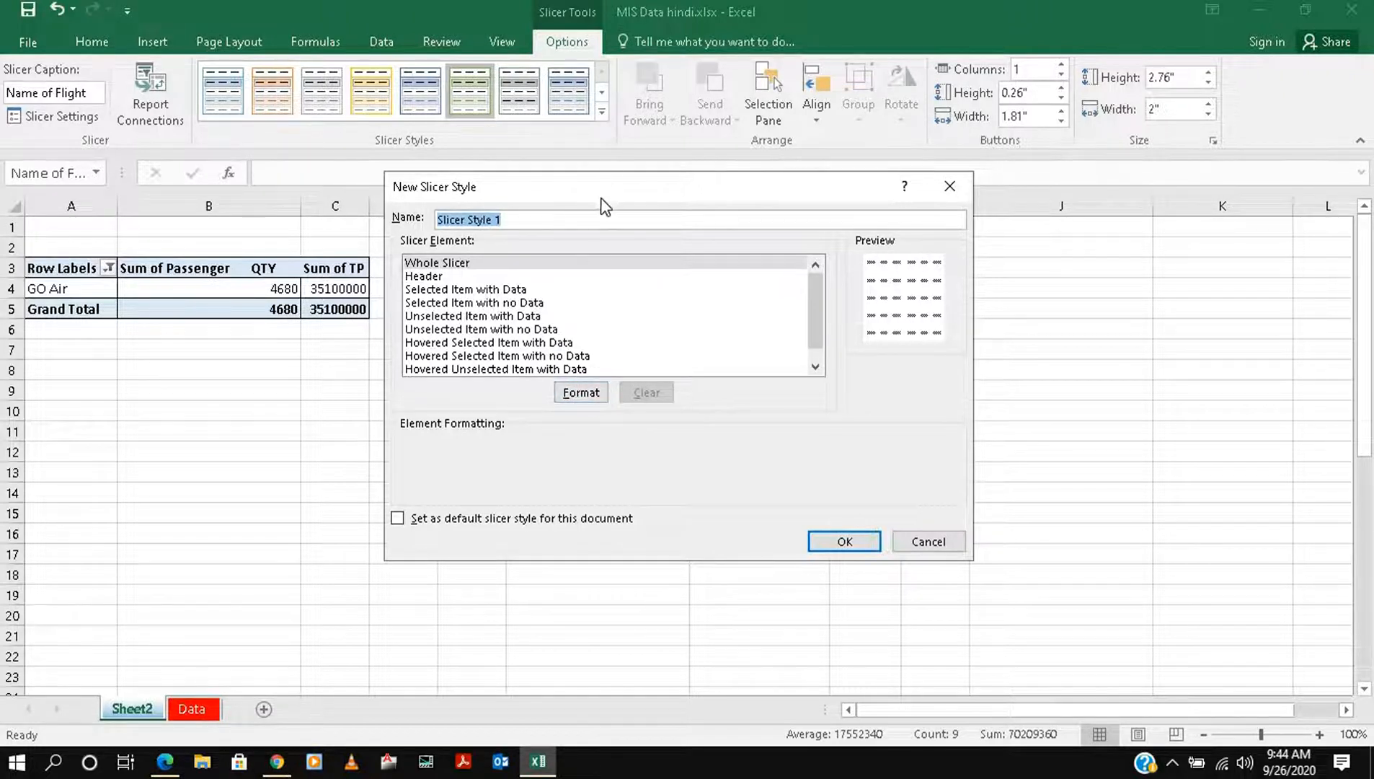
left_click_drag(599, 197, 903, 222)
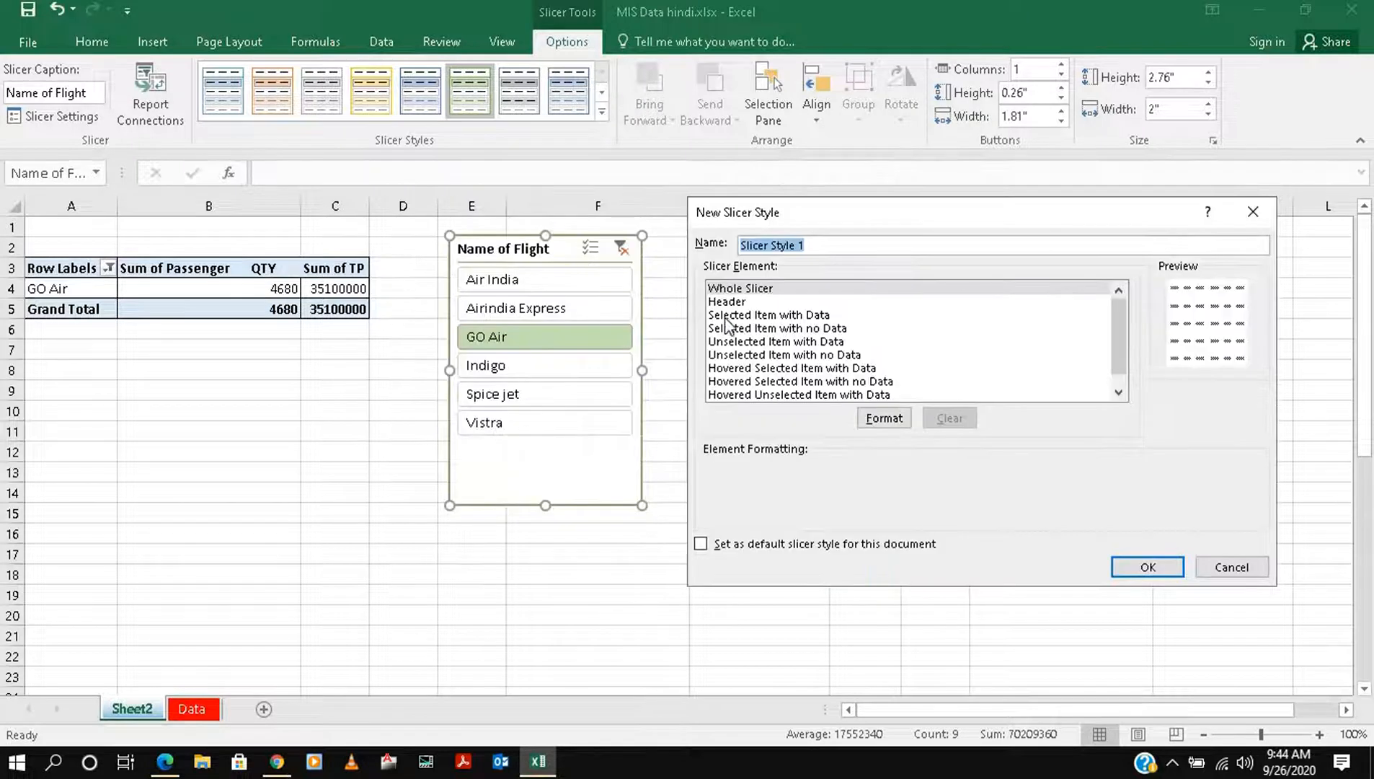
left_click(883, 418)
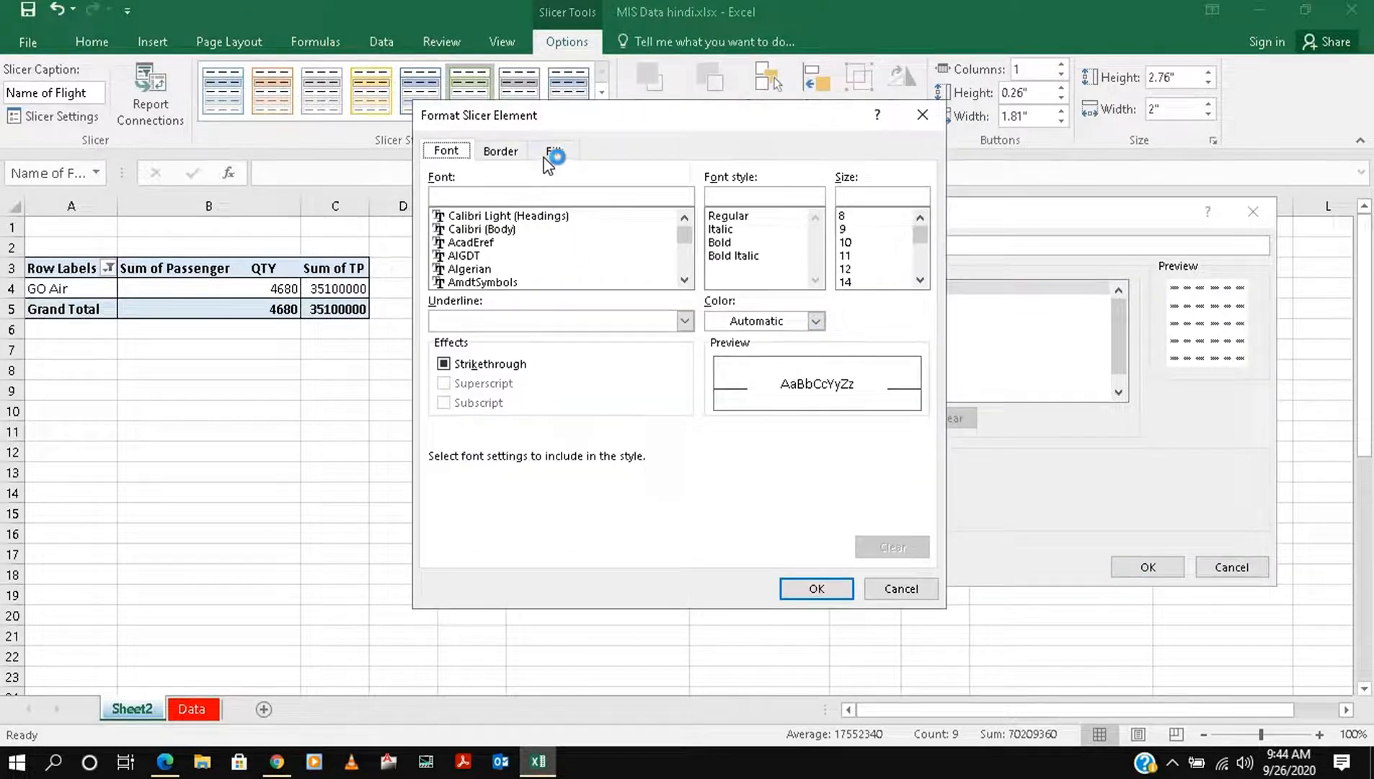
left_click(553, 153)
left_click(592, 225)
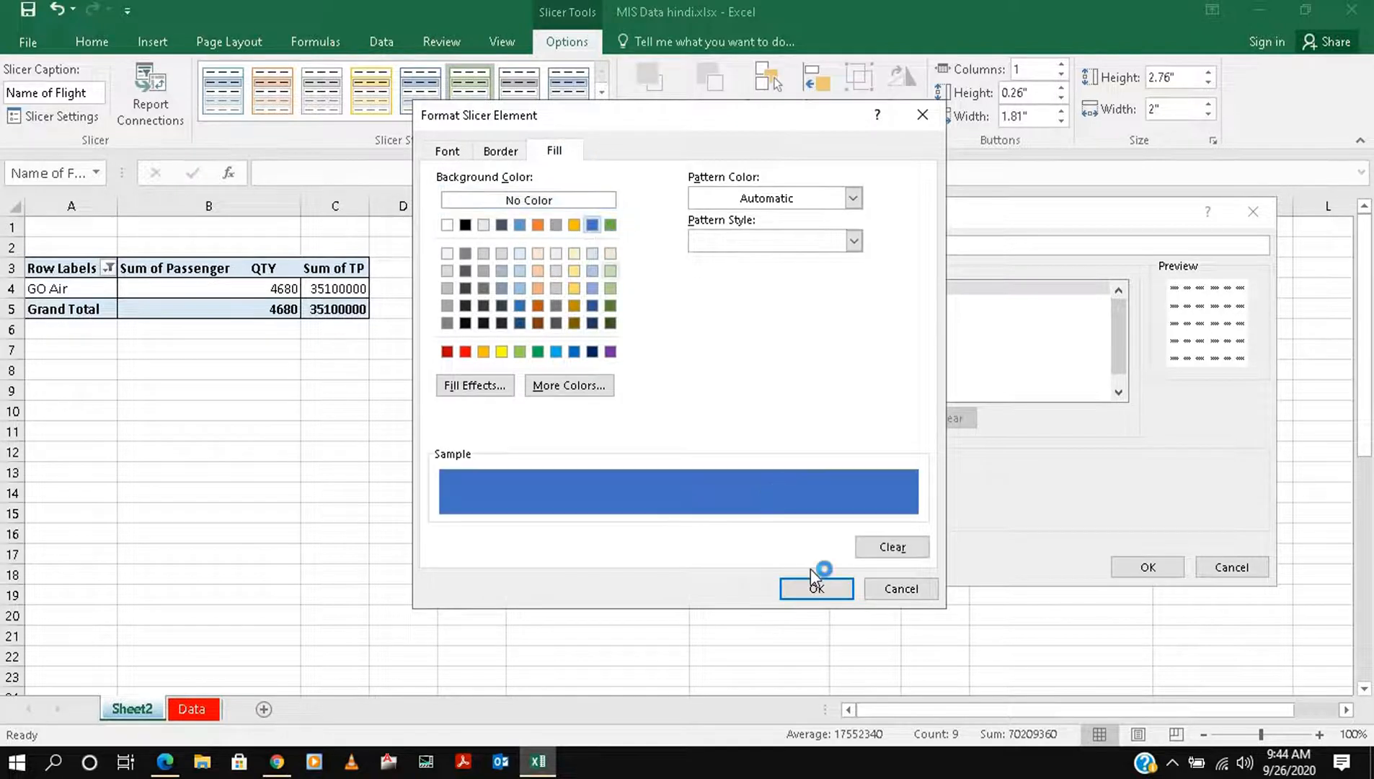
left_click(817, 589)
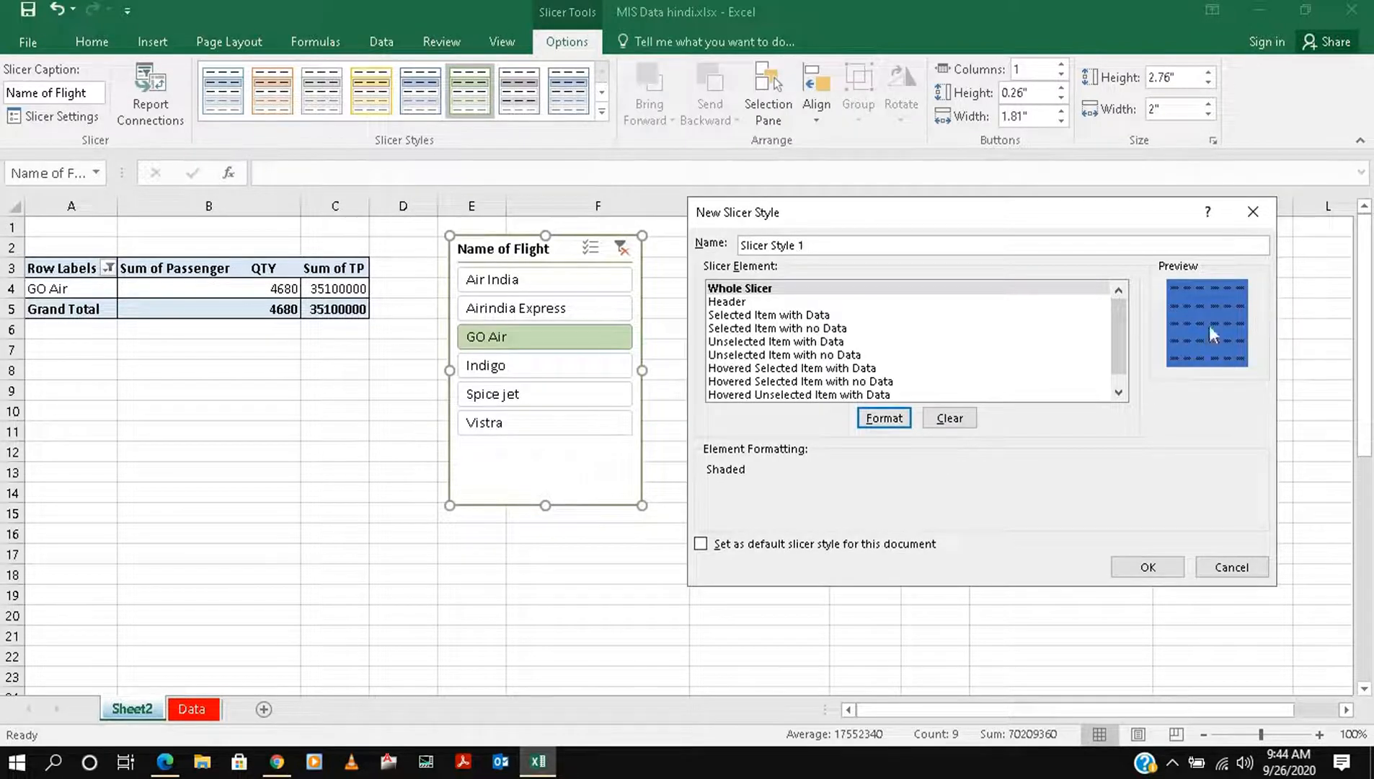
- Give the Header element of the new slicer style a red fill
left_click(727, 302)
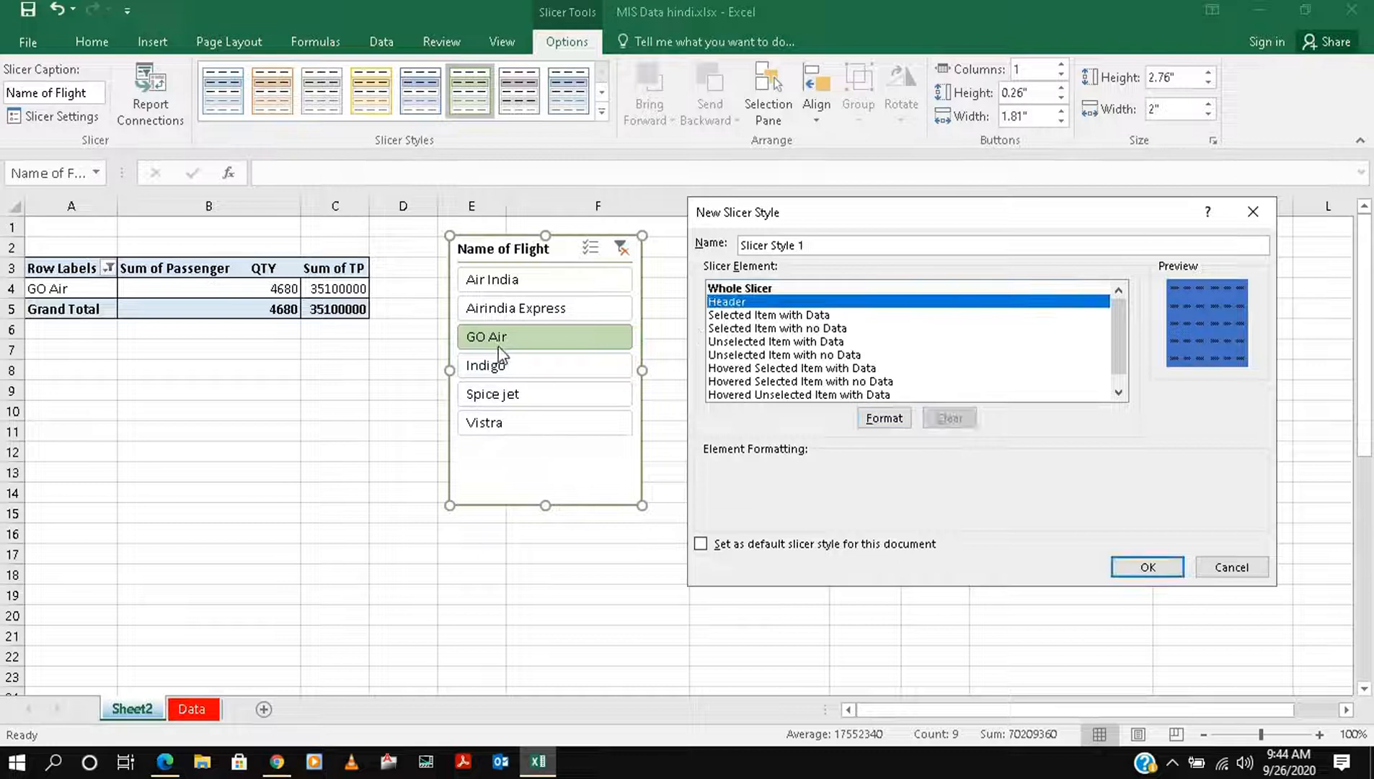
left_click(885, 419)
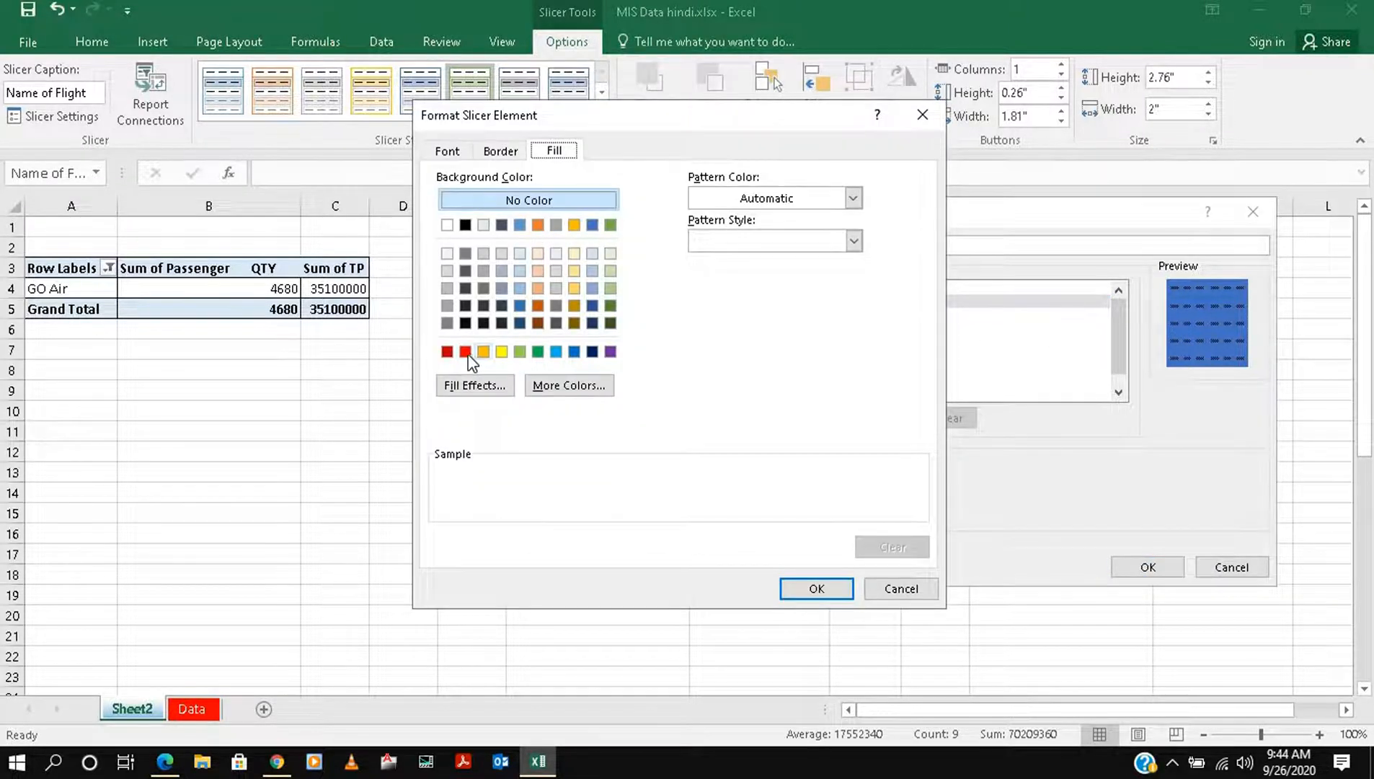
left_click(466, 351)
left_click(833, 588)
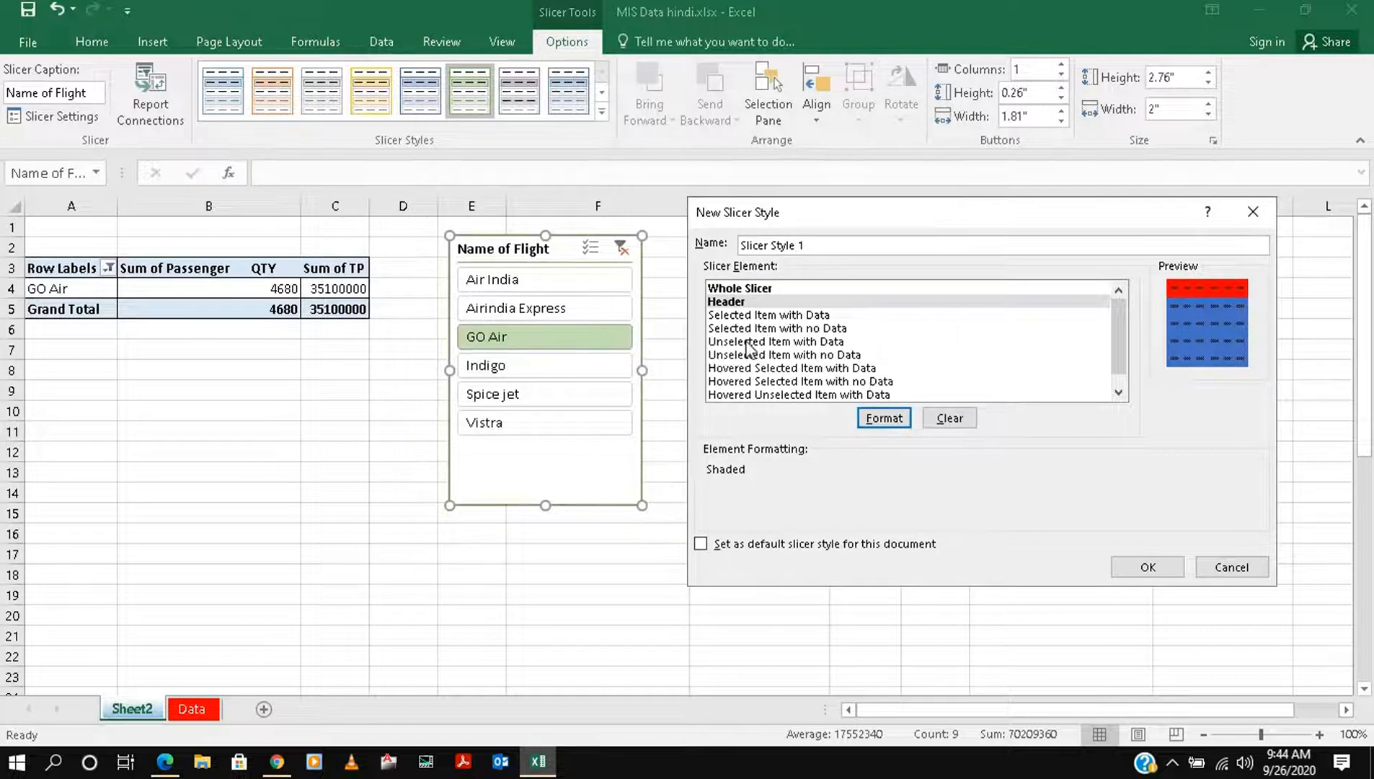
- Fill the Selected Item with Data element of the slicer style with green
left_click(743, 317)
left_click(884, 418)
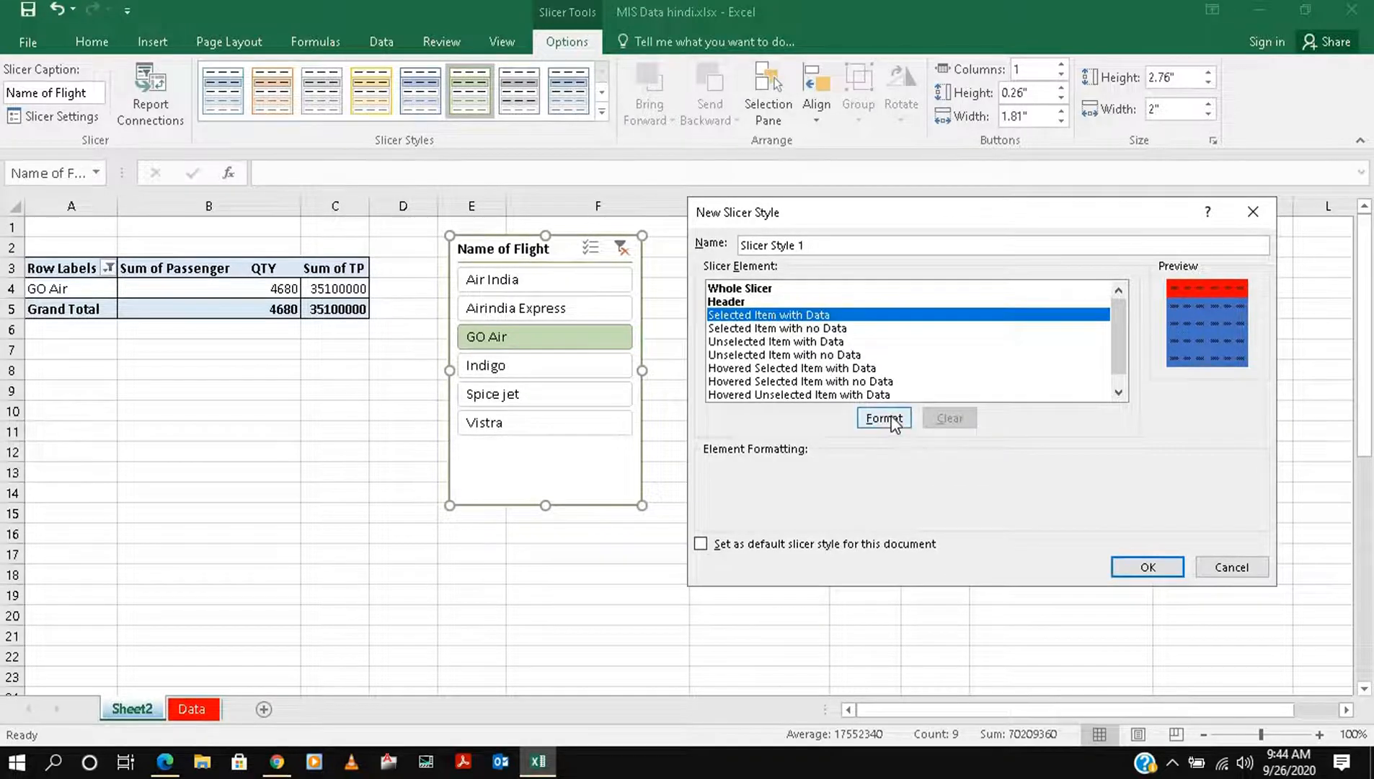
left_click(610, 225)
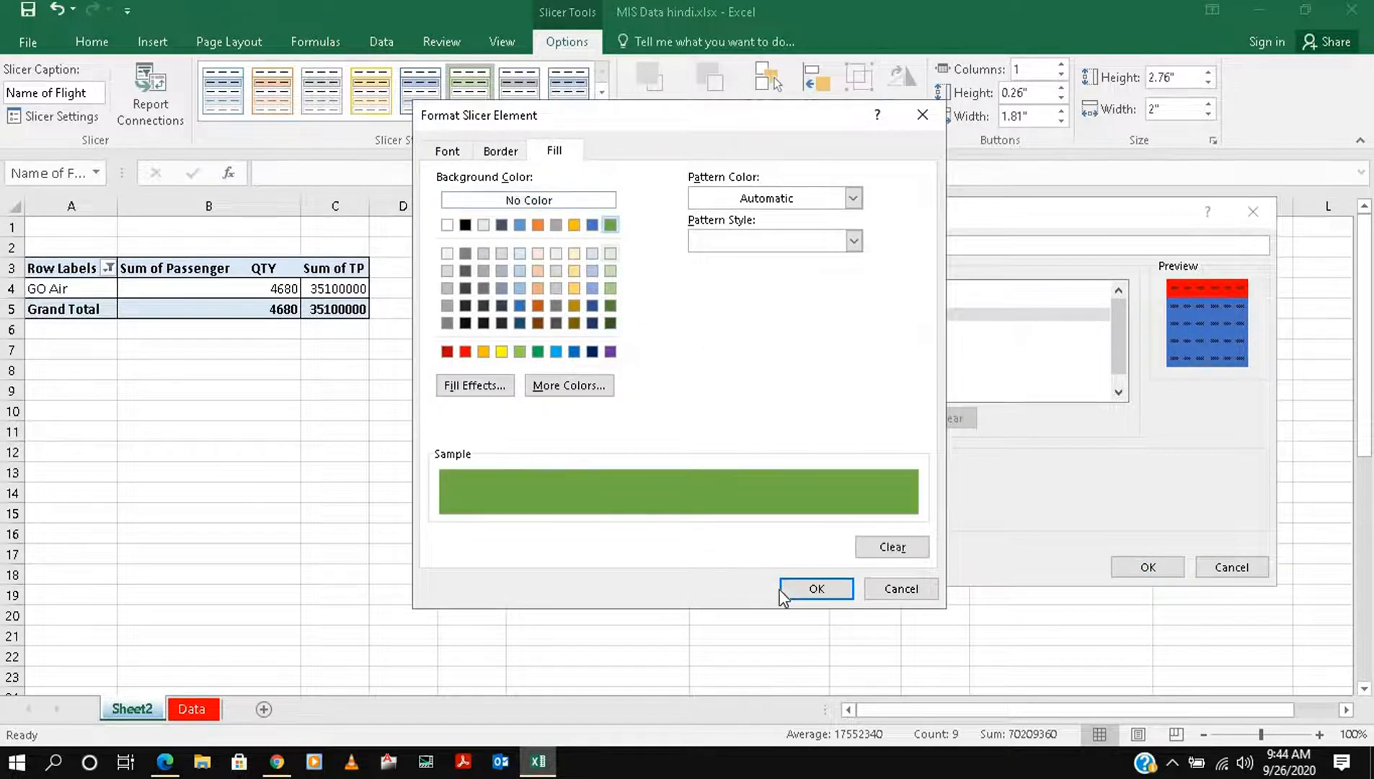
left_click(800, 589)
- Fill the Unselected Item with Data element with black and save the new slicer style
left_click(761, 342)
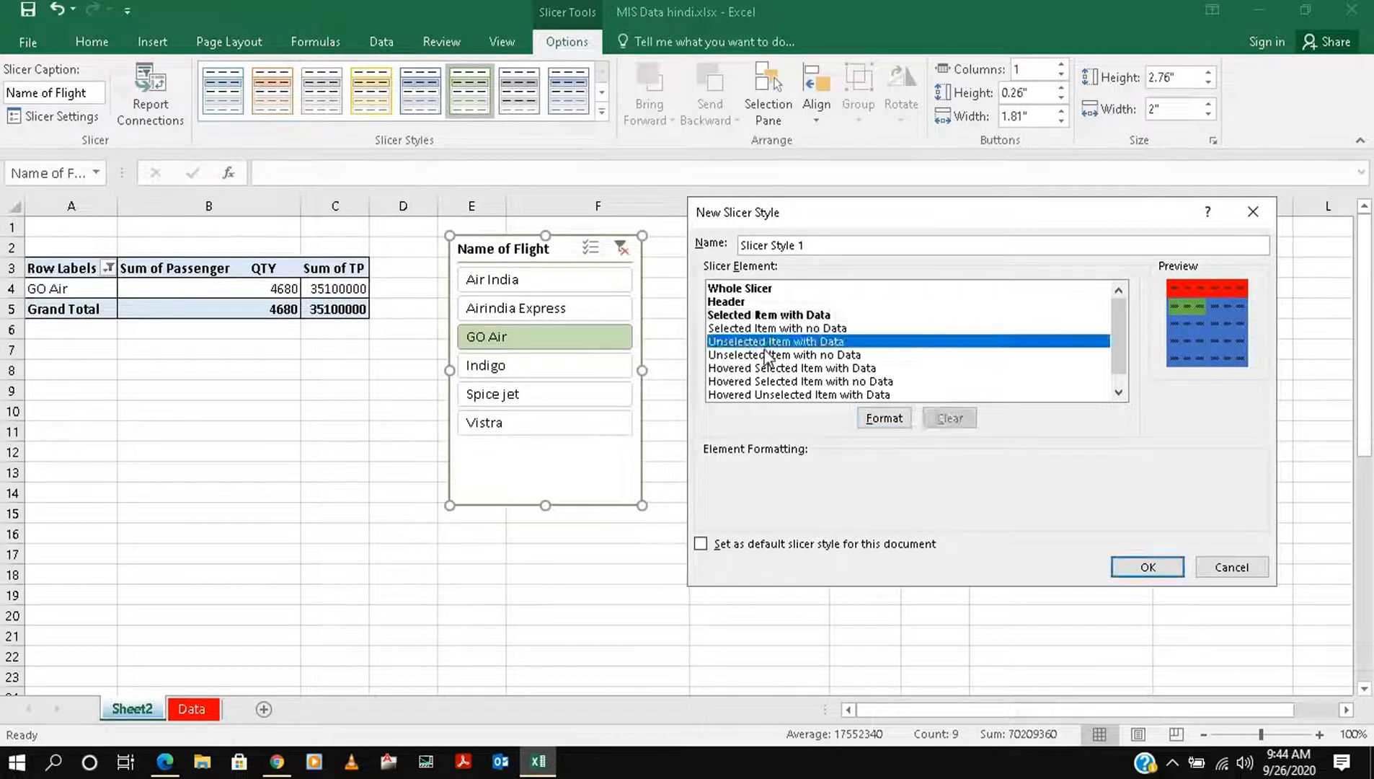
left_click(882, 419)
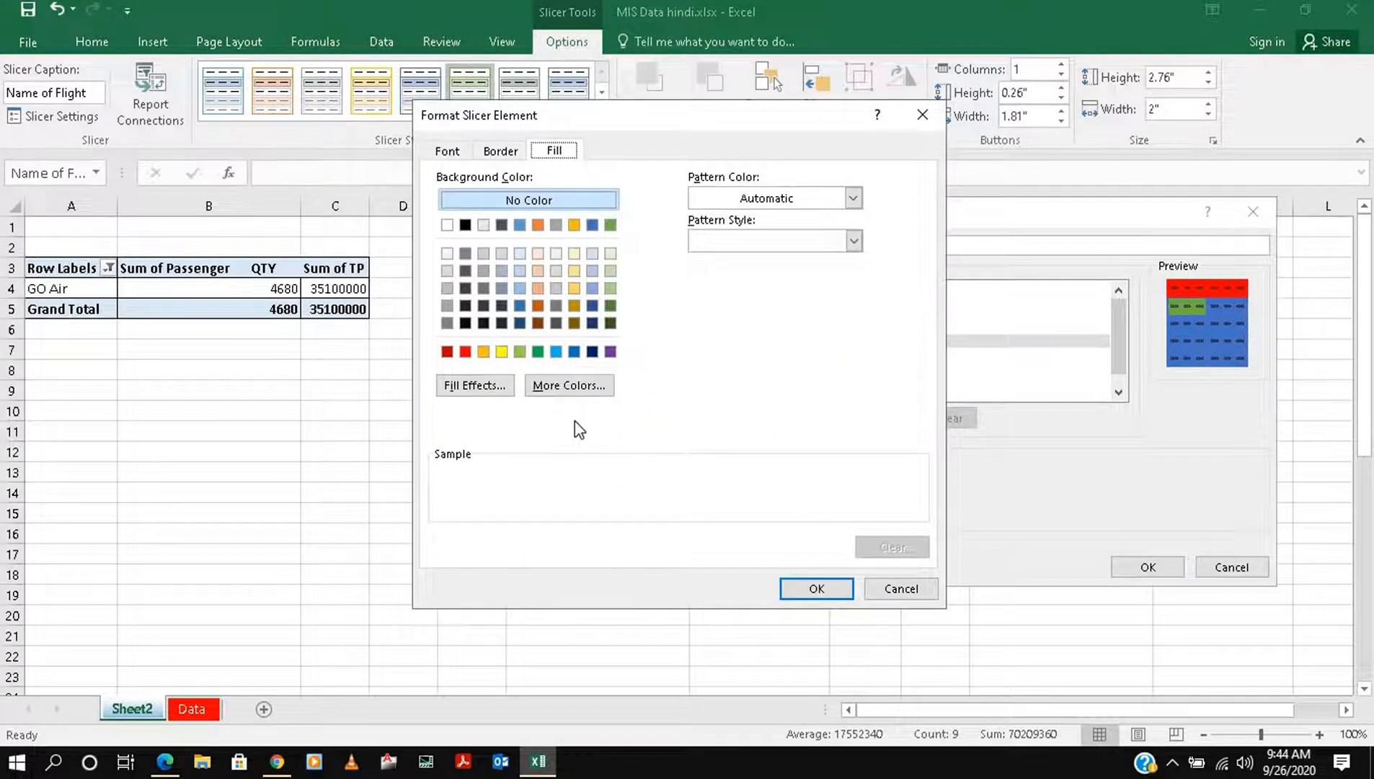
left_click(465, 323)
left_click(816, 589)
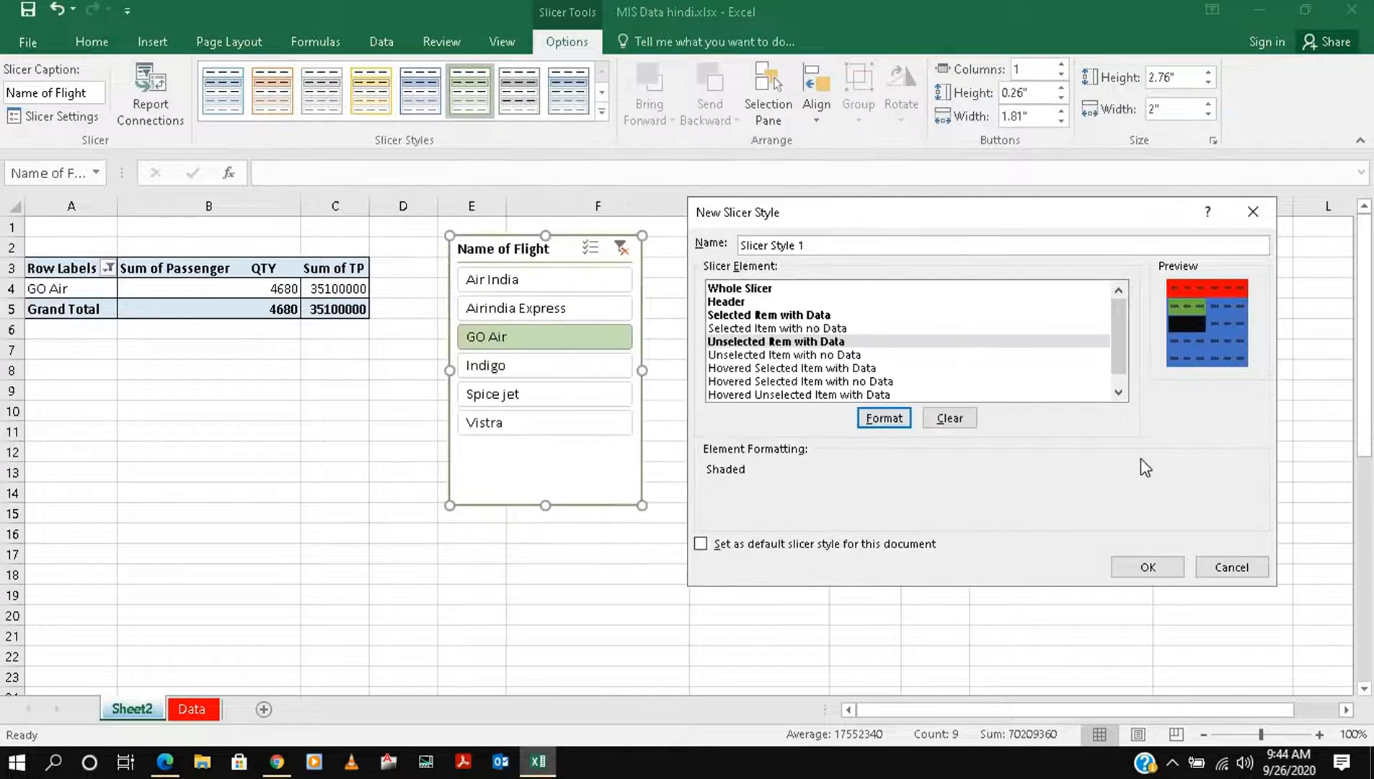
left_click(1147, 567)
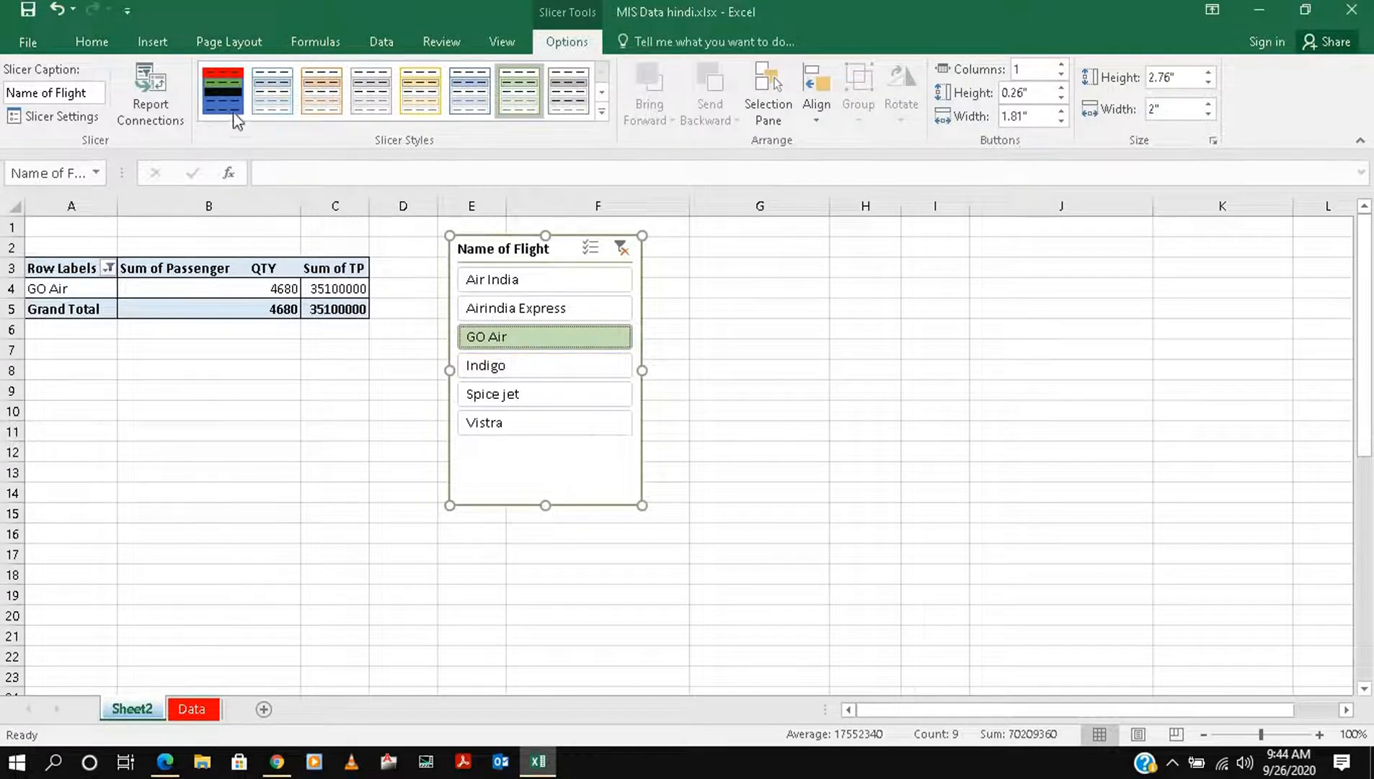
- Apply the custom style to the Name of Flight slicer and test it by filtering on Air India and clearing the filter
left_click(242, 115)
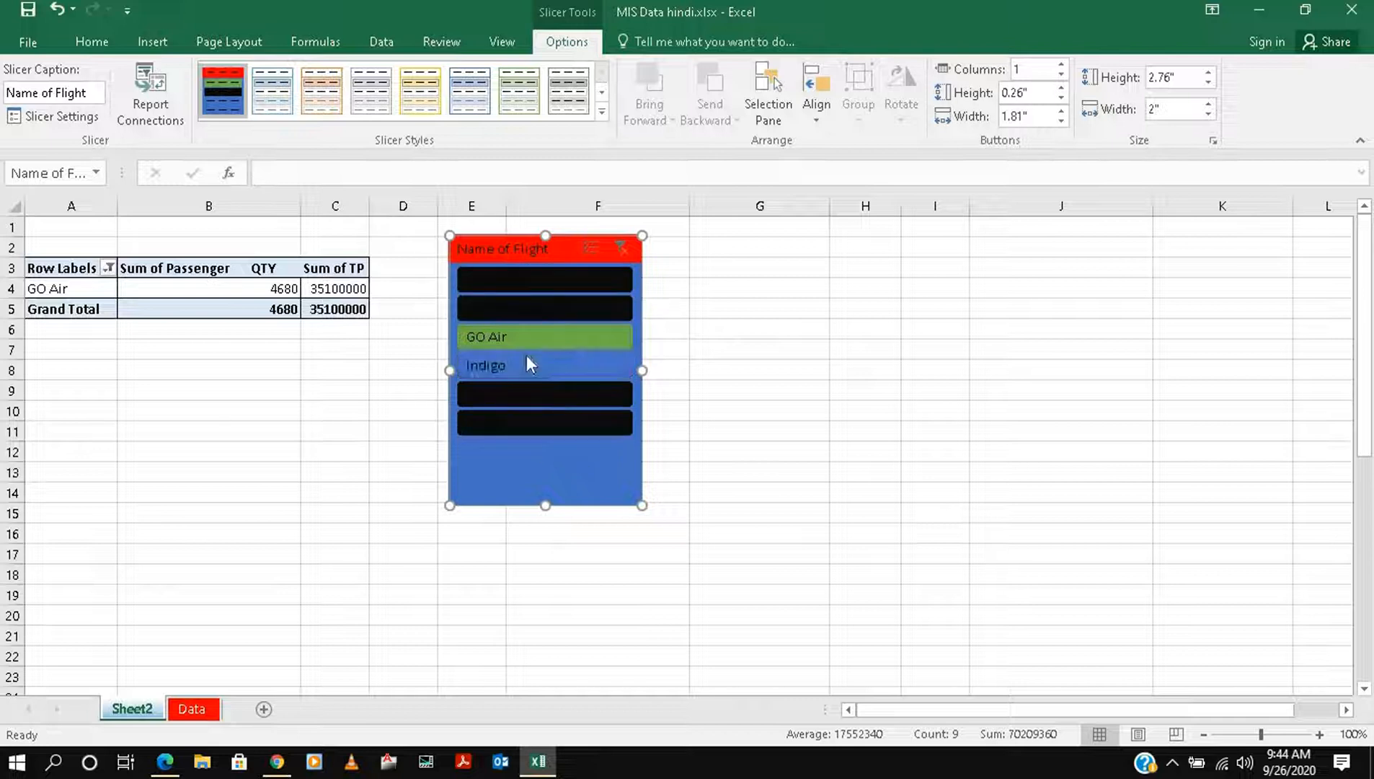
left_click(531, 279)
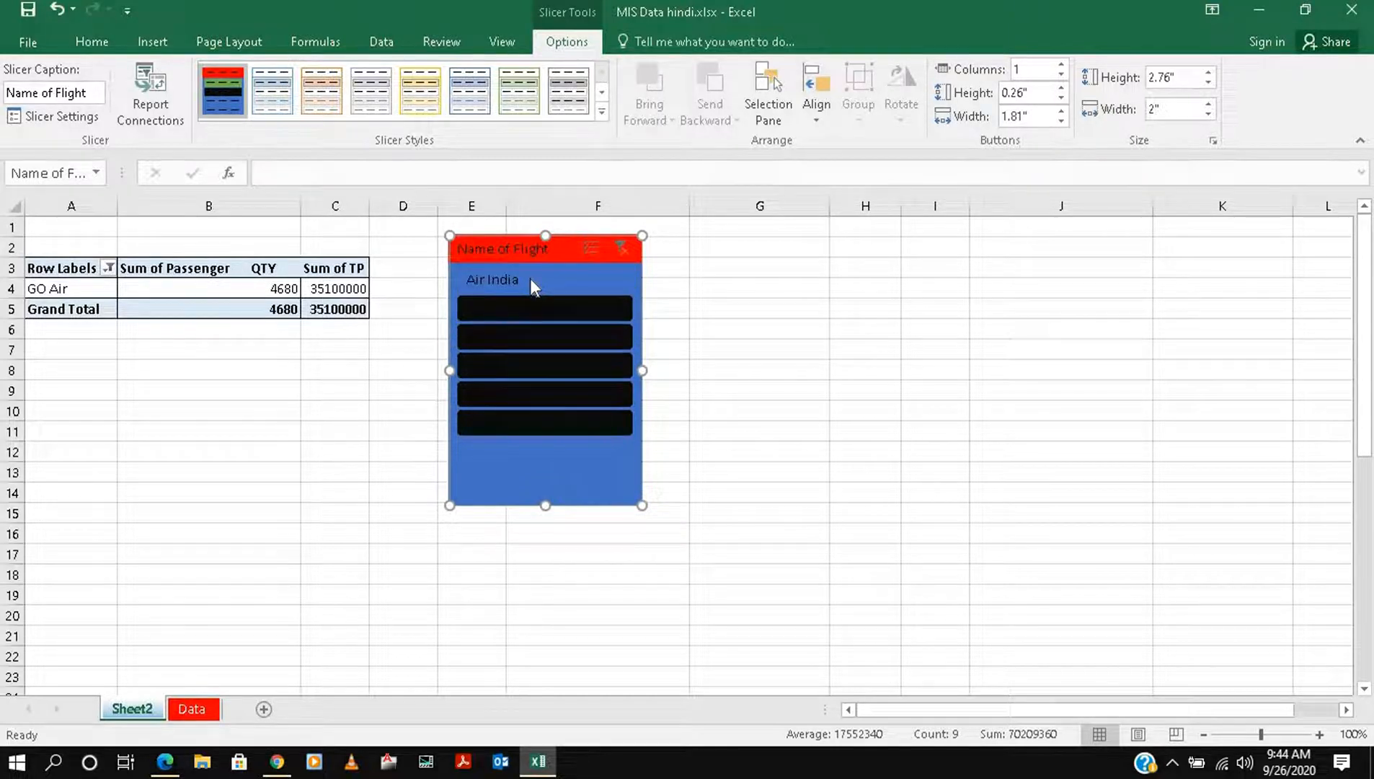
left_click(621, 251)
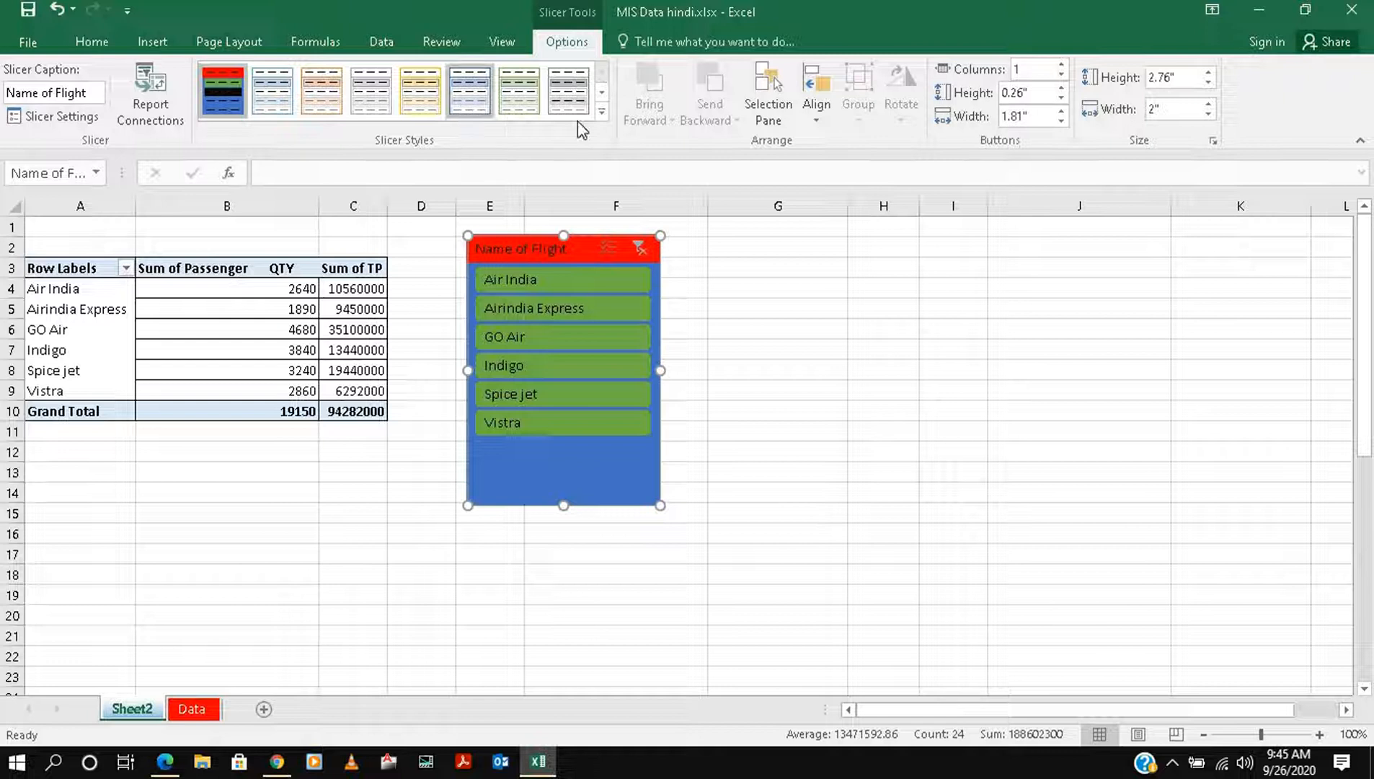
- Move the Name of Flight slicer closer to the pivot table, so it starts in column D around row 2
left_click(310, 309)
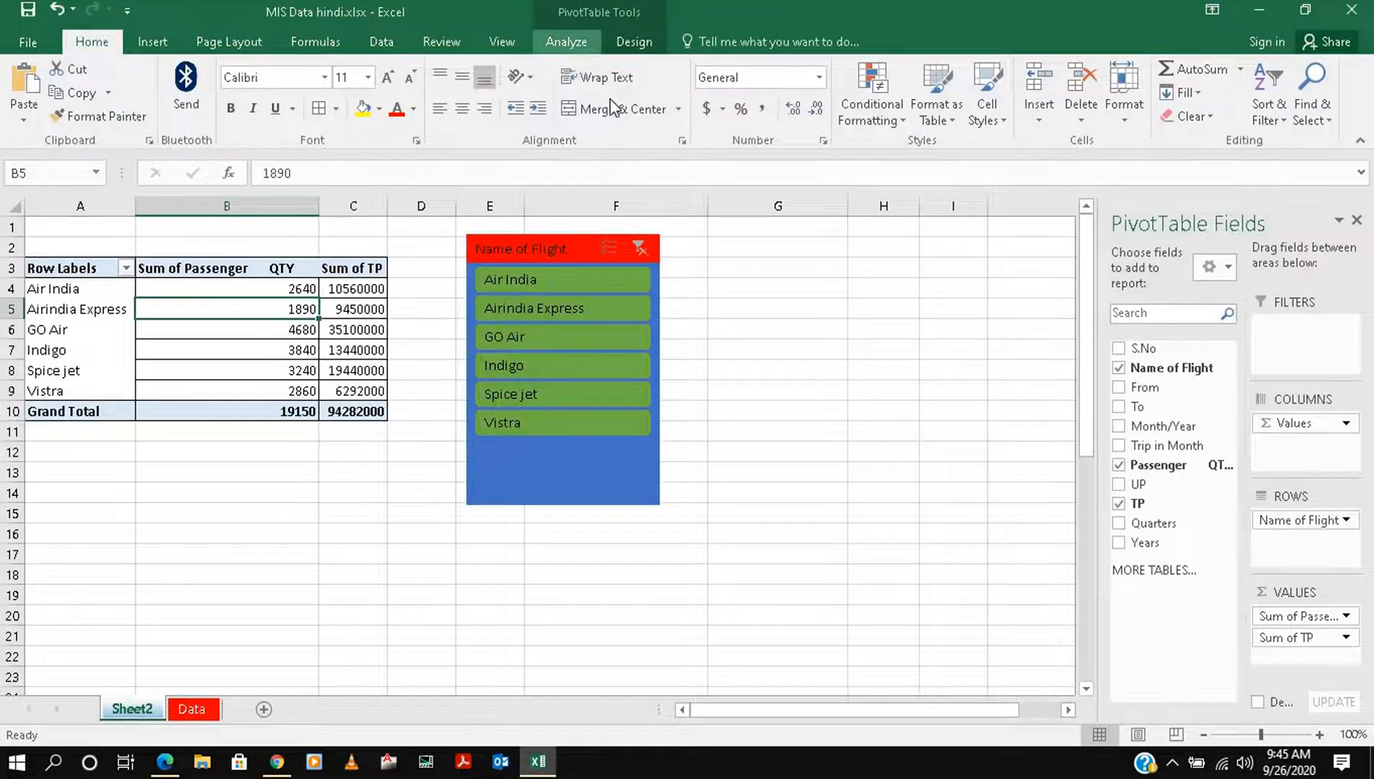
left_click(570, 44)
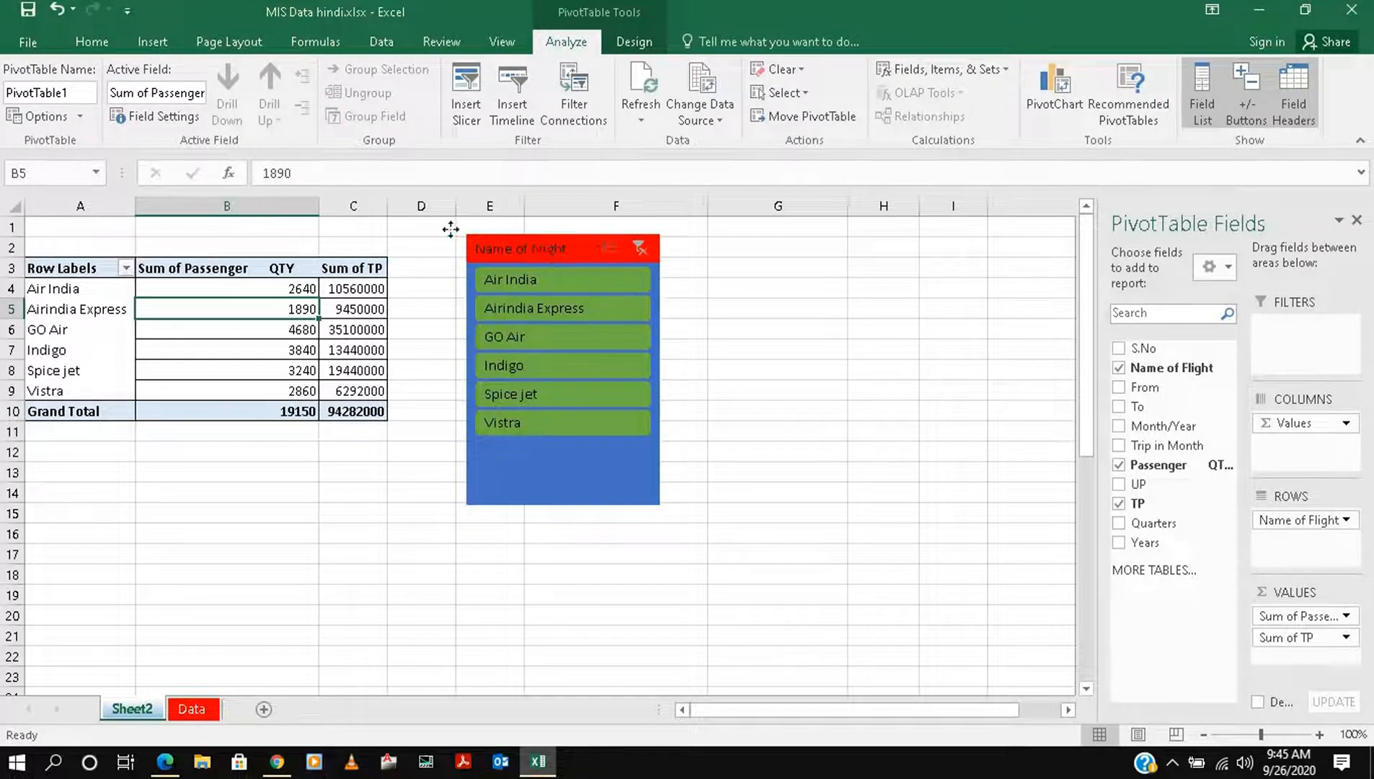
left_click_drag(451, 229, 487, 261)
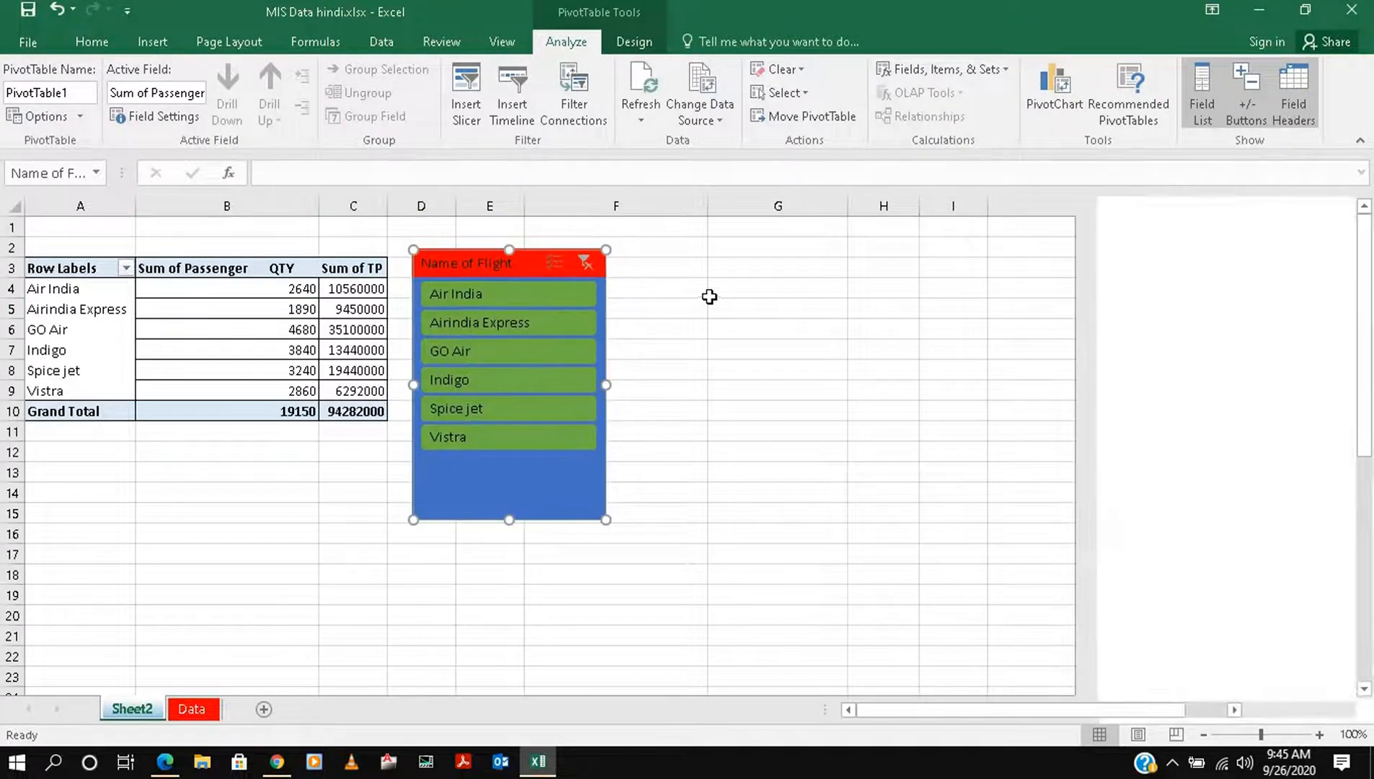
- Insert two more slicers for the pivot table, Trip in Month and Passenger QTY
left_click(262, 271)
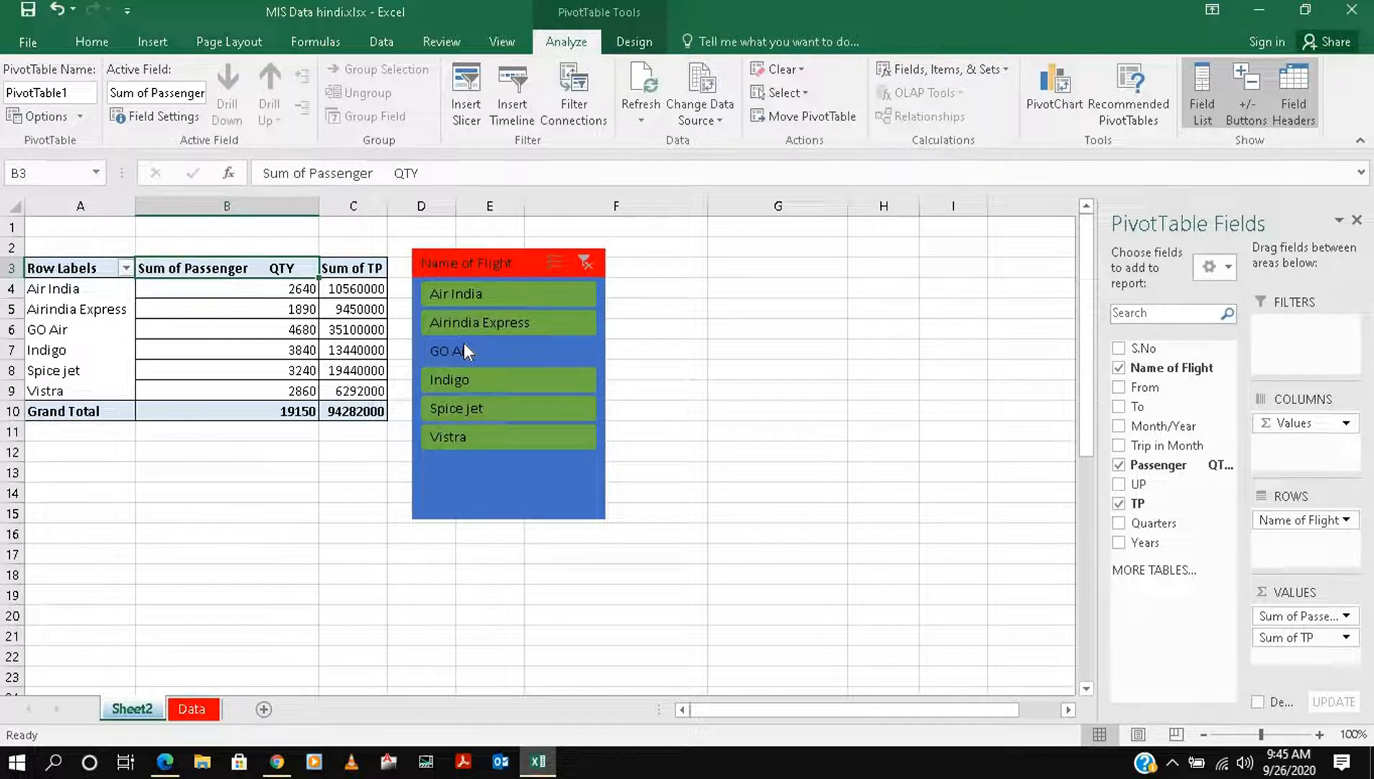
left_click(463, 346)
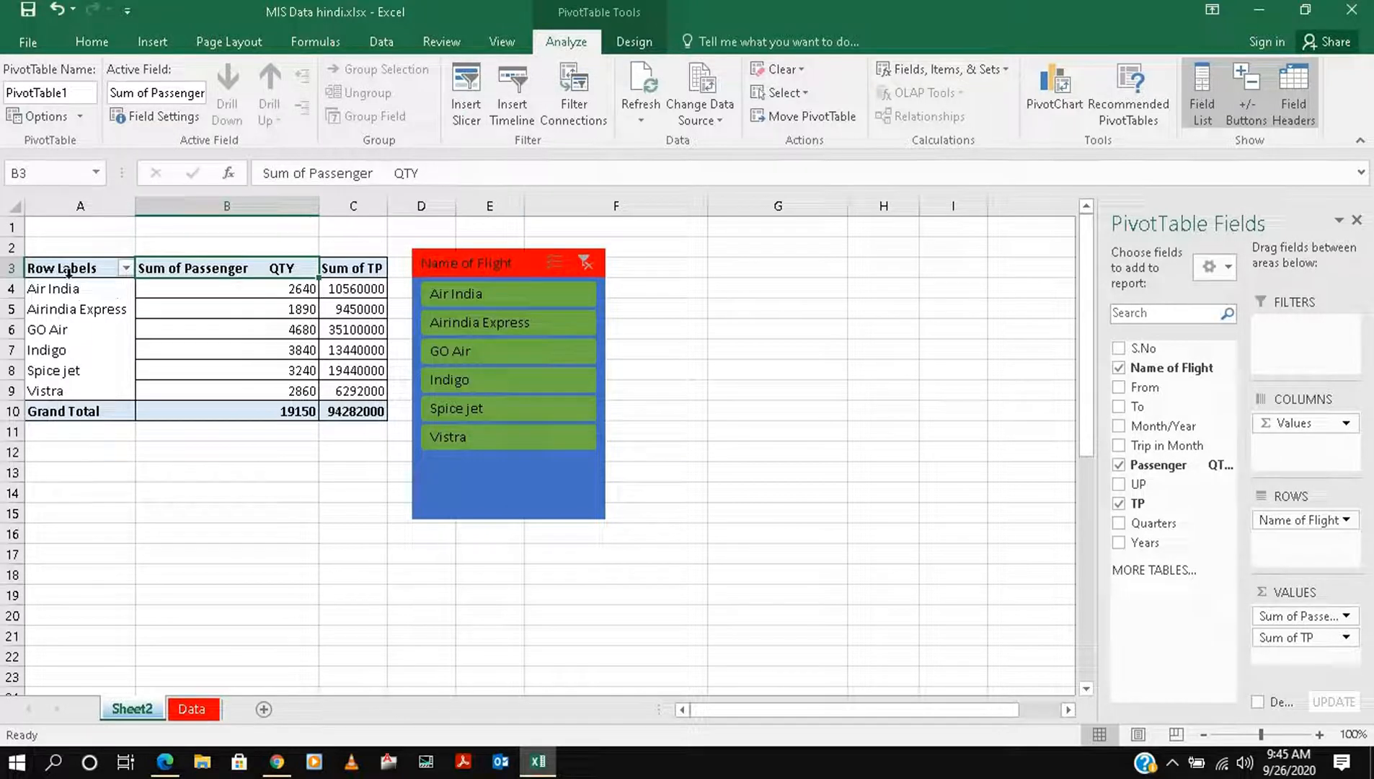
left_click(465, 92)
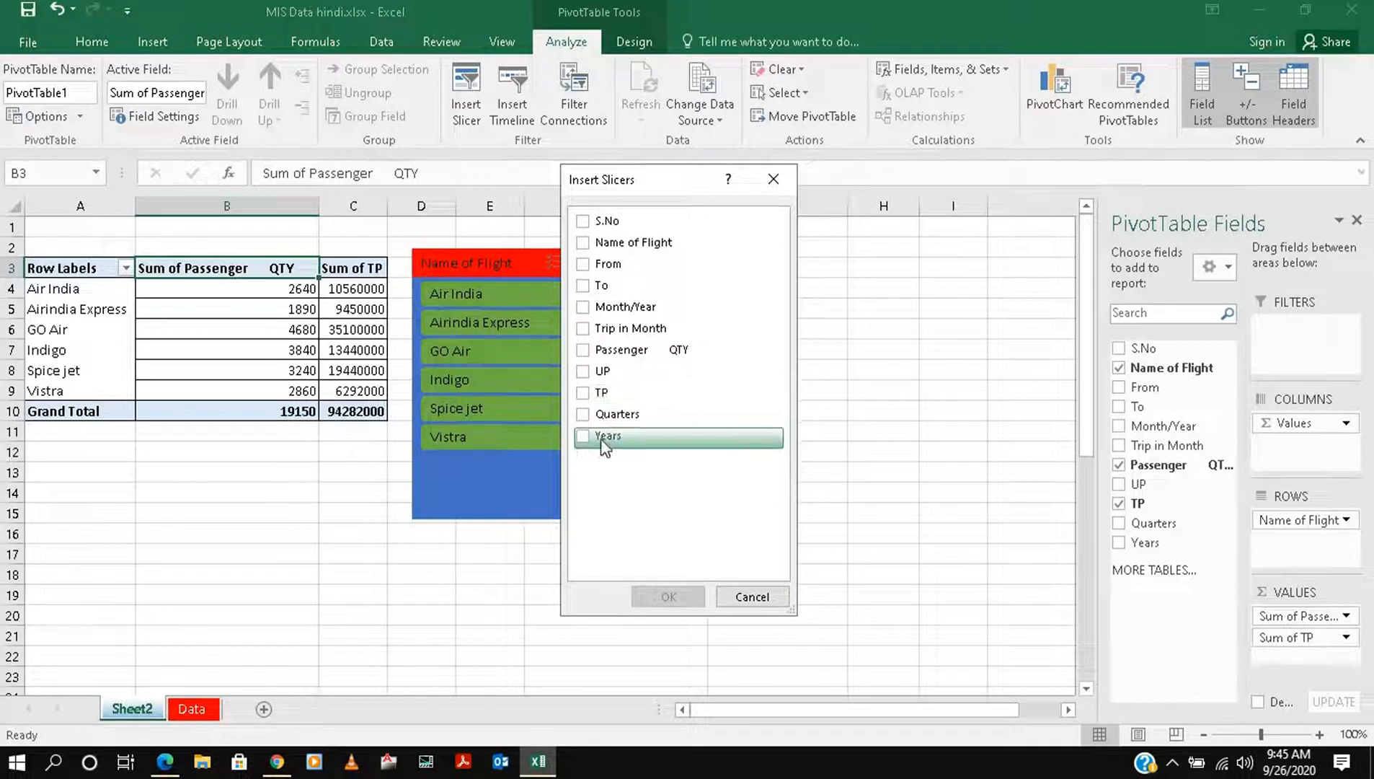
left_click(583, 328)
left_click(583, 349)
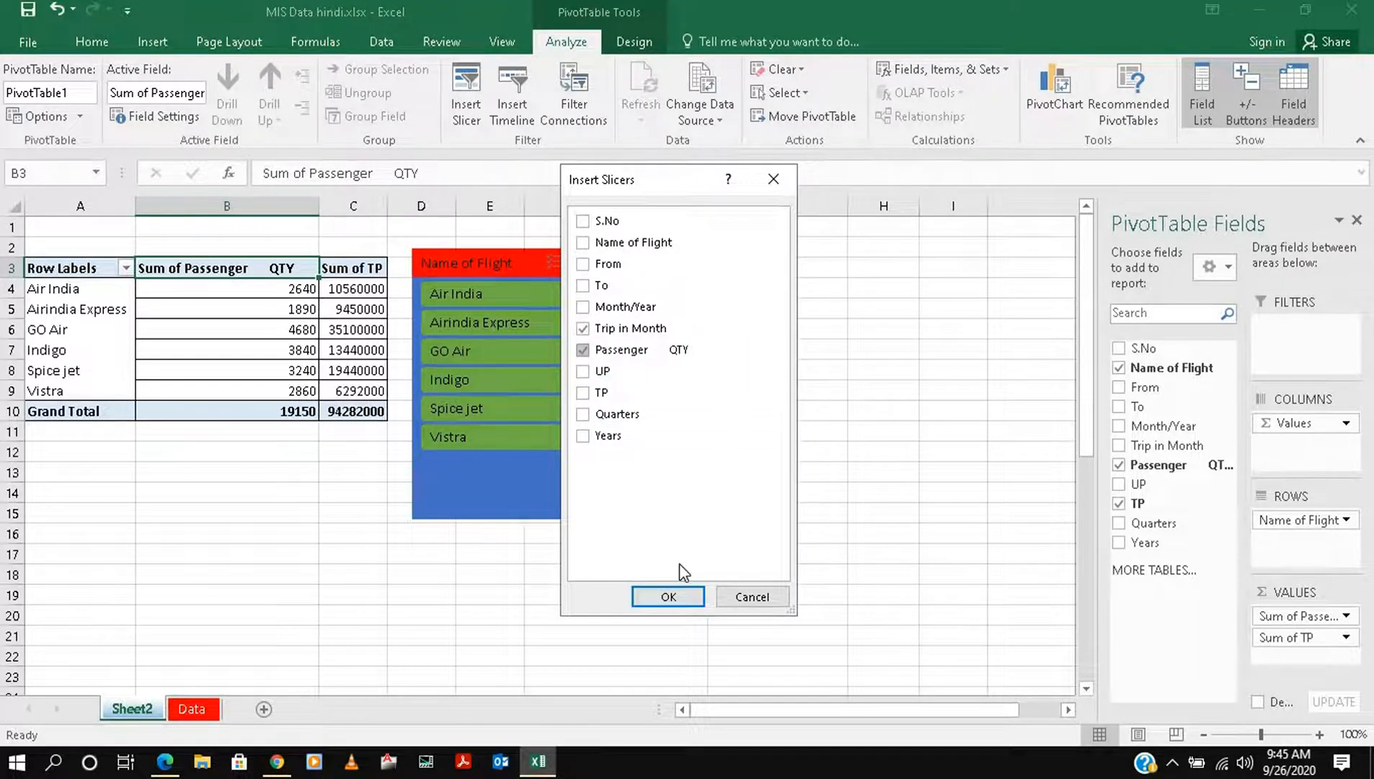
left_click(667, 596)
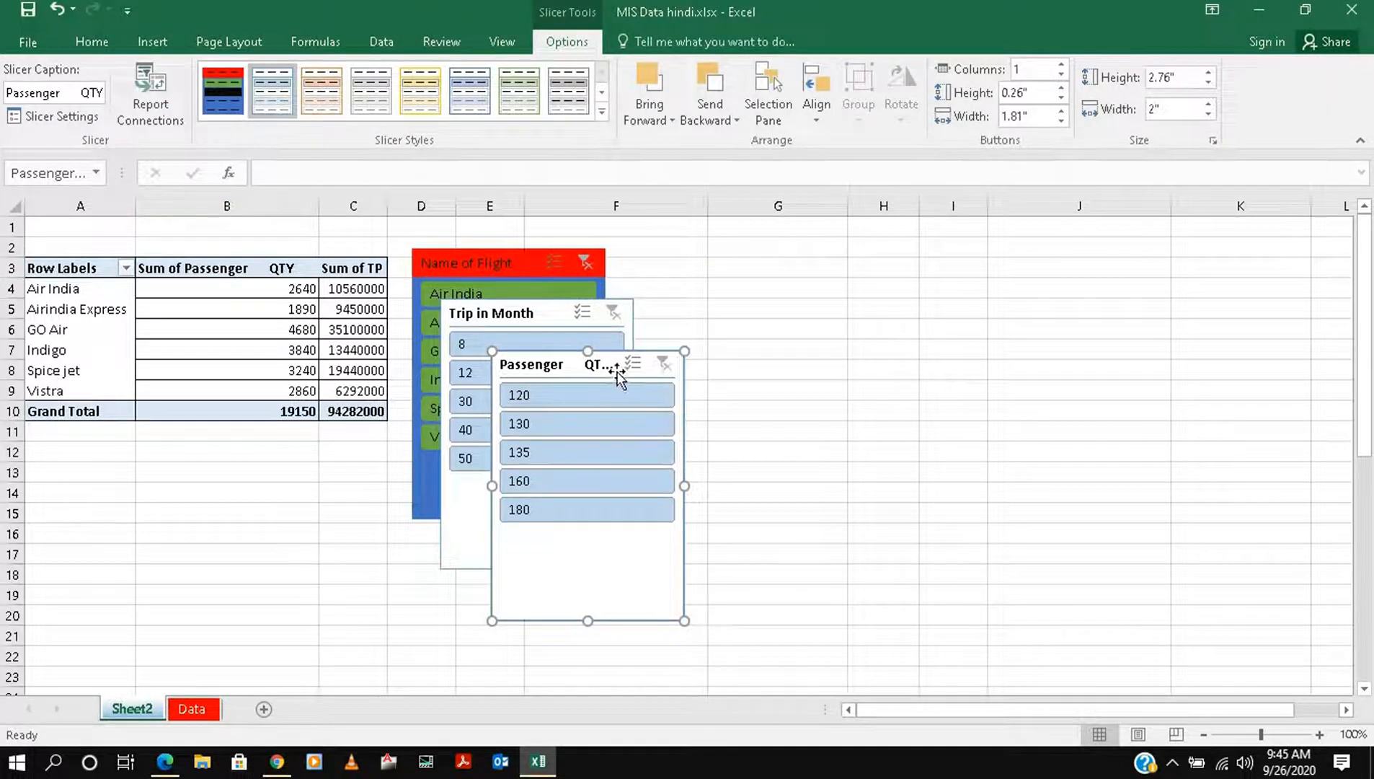
- Remove the Passenger QTY slicer and move the Trip in Month slicer beside the Name of Flight slicer
right_click(618, 376)
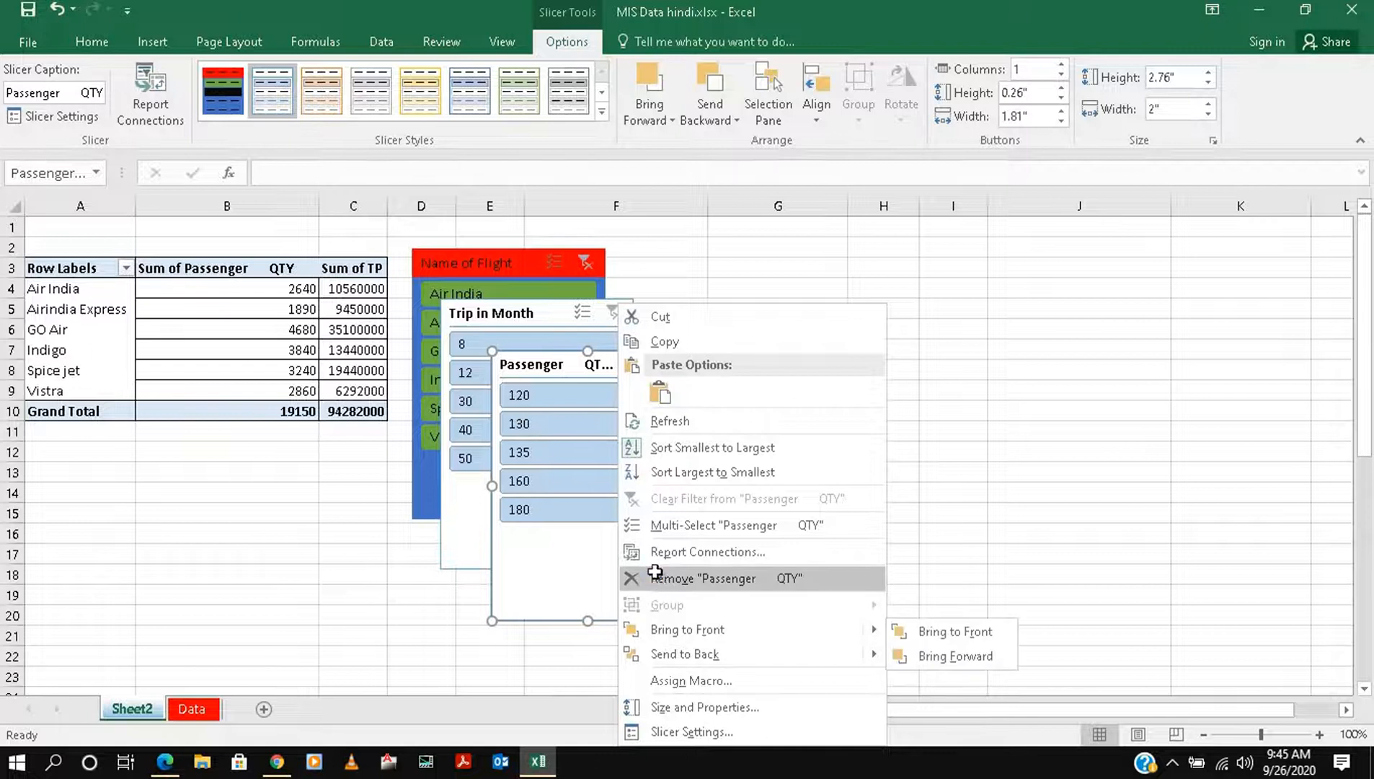
left_click(653, 578)
left_click_drag(747, 307, 726, 273)
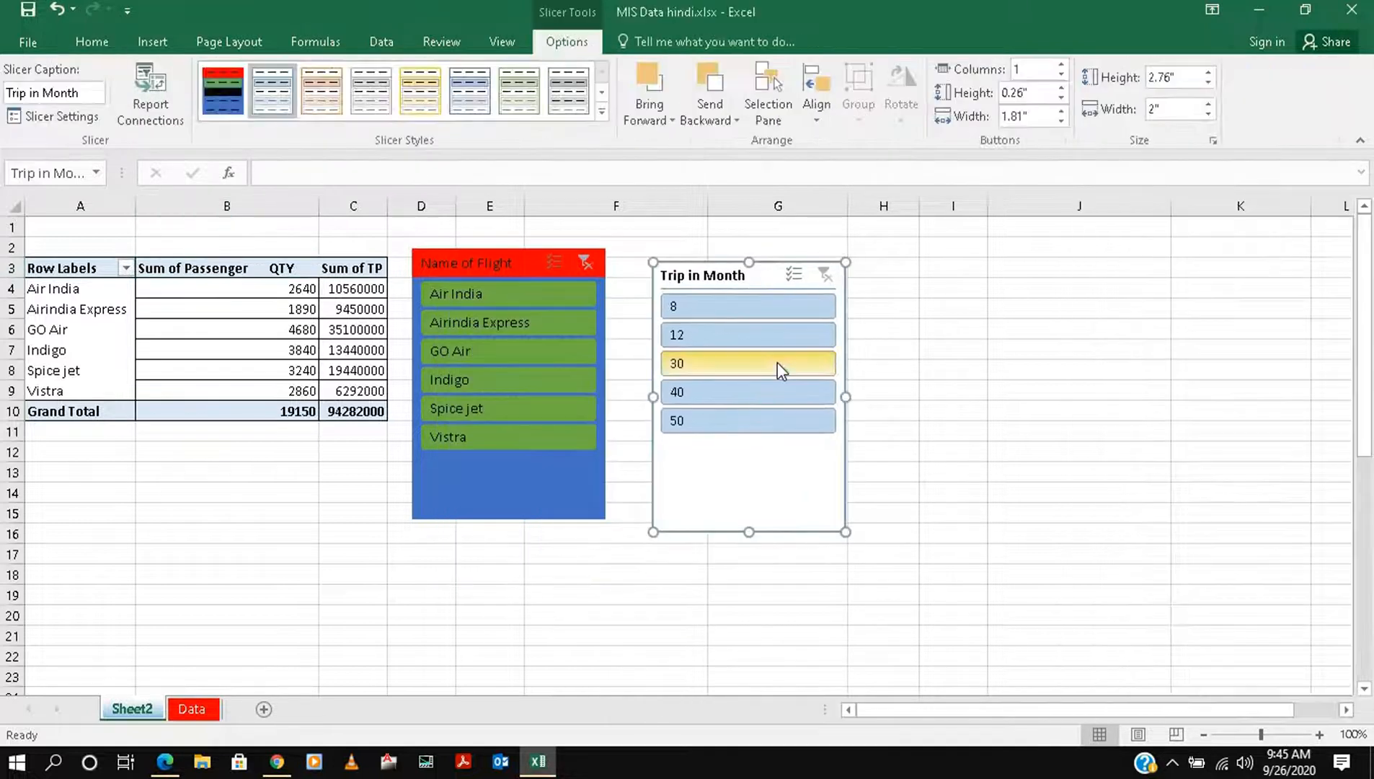
- Filter the pivot table with the Trip in Month slicer by 8 and 12 in turn, ending on 30
left_click(730, 306)
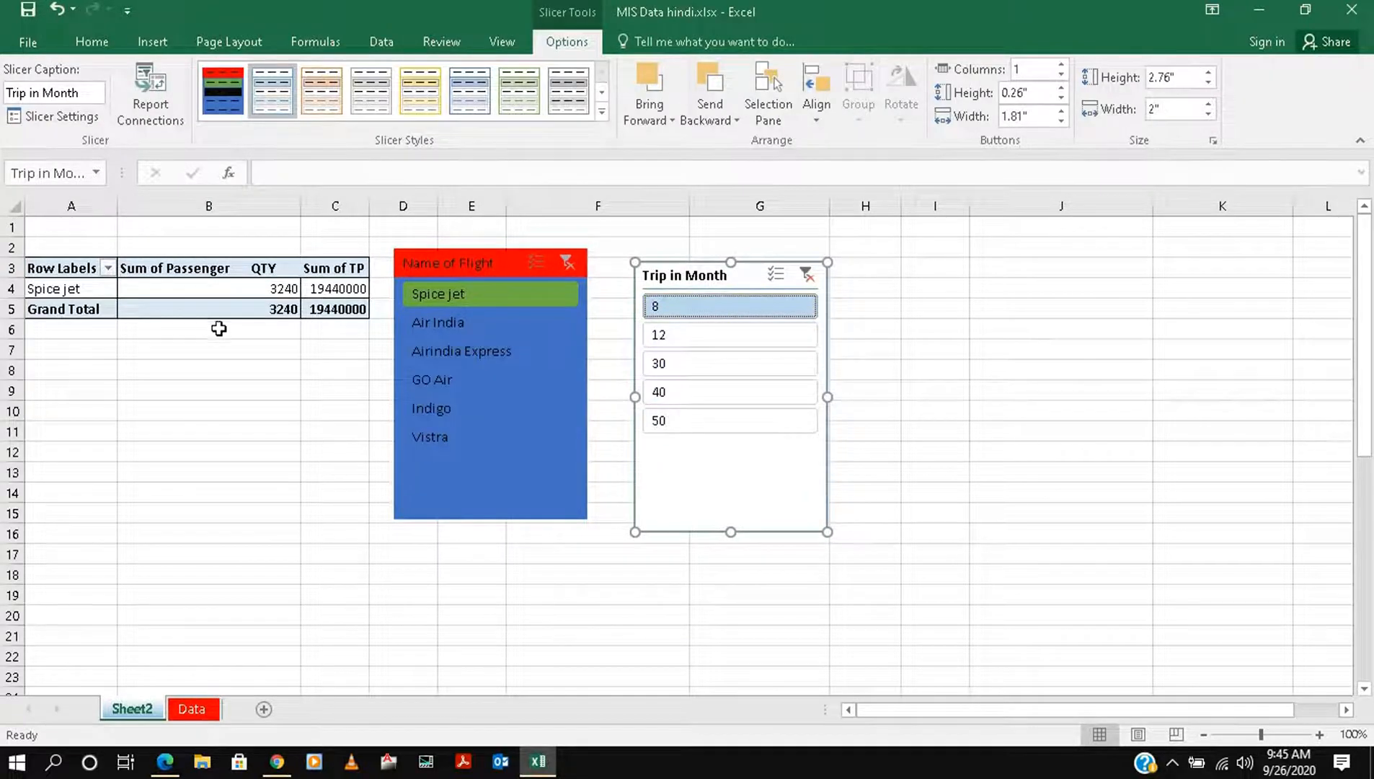
left_click(687, 336)
left_click(703, 365)
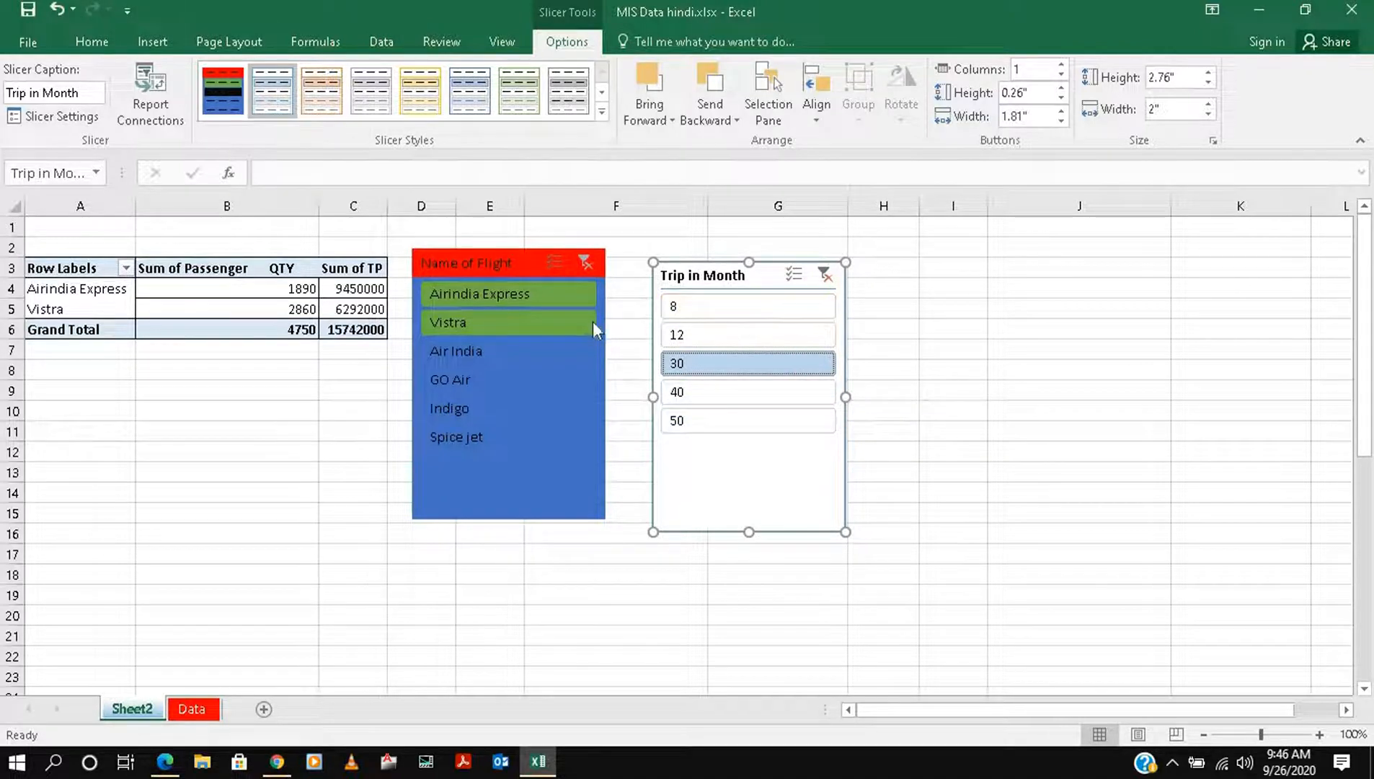
left_click(559, 323, "ctrl")
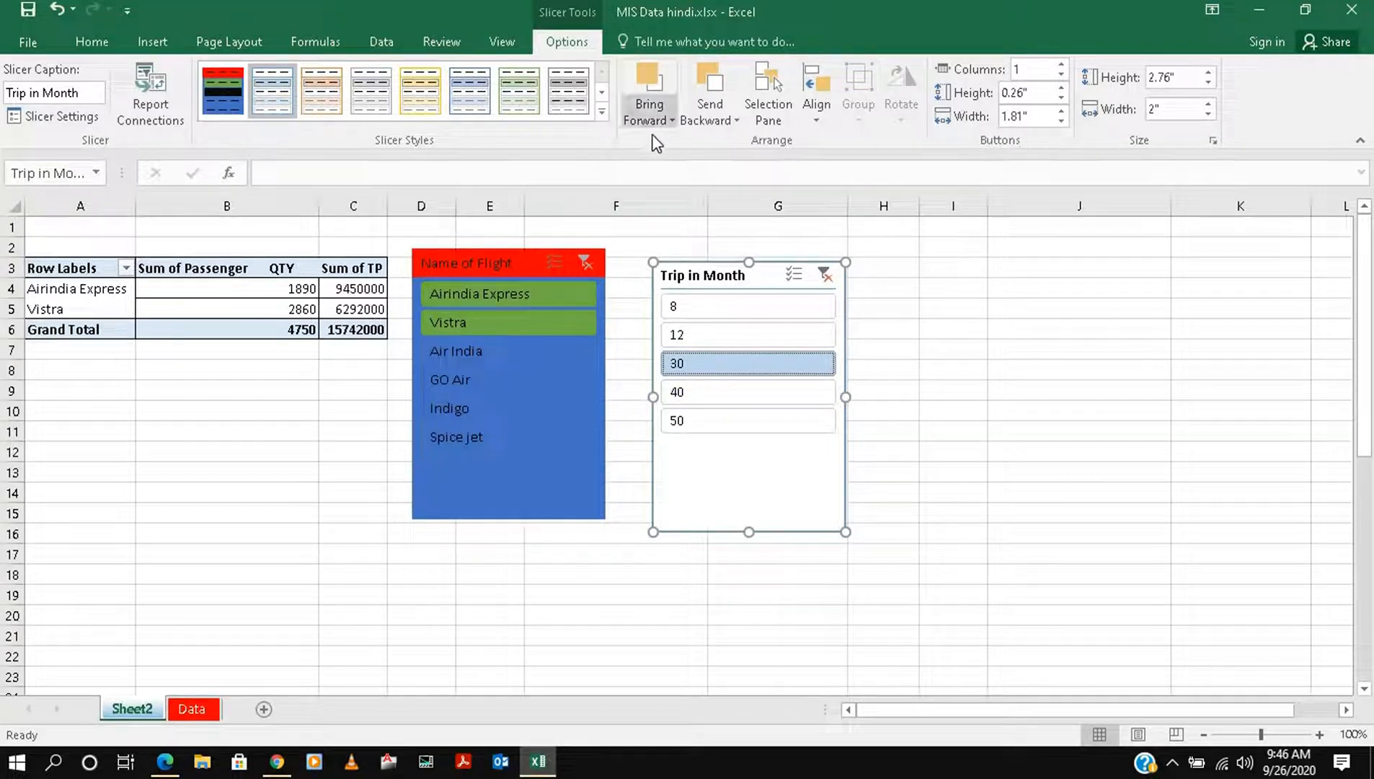
- Move the Trip in Month slicer so it overlaps the Name of Flight slicer, and bring it forward
left_click_drag(724, 279, 525, 308)
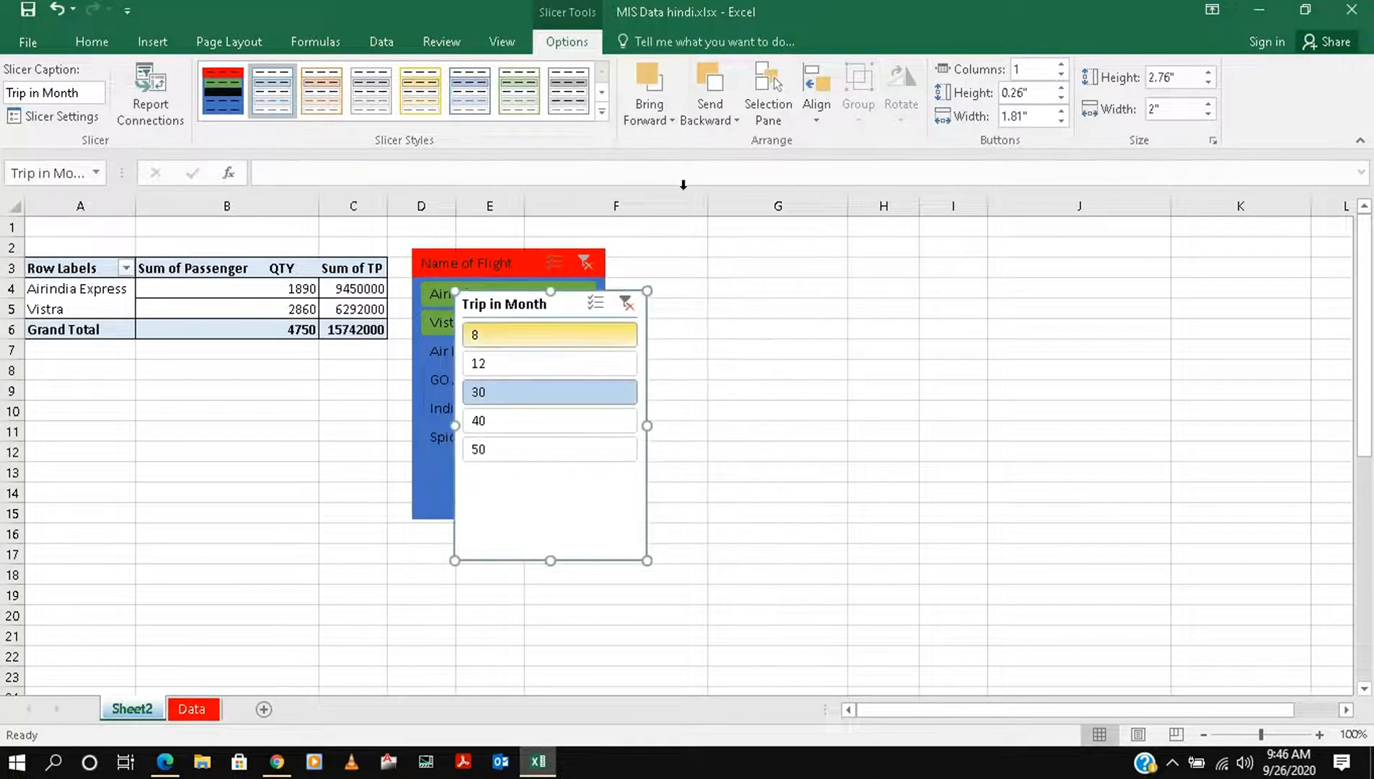
left_click(656, 124)
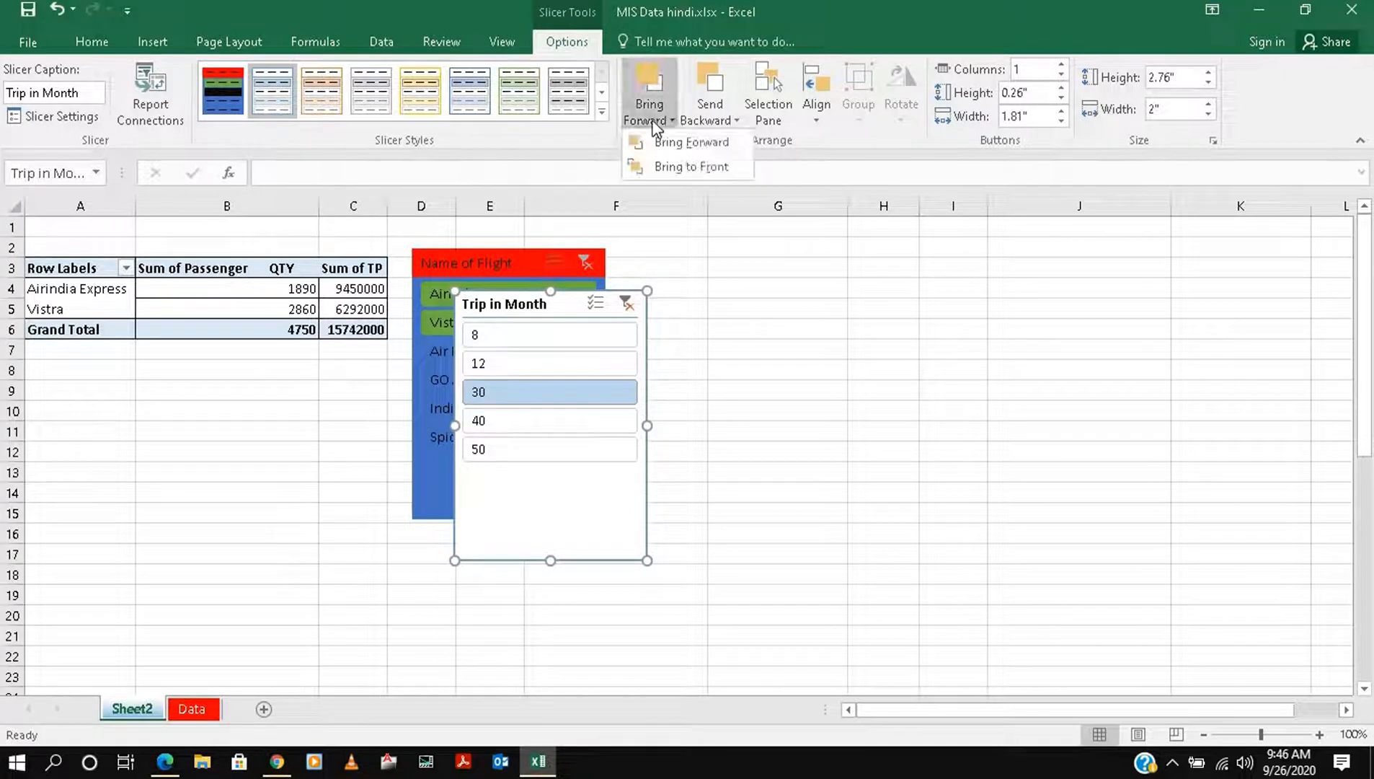
left_click(688, 142)
- Bring the Name of Flight slicer forward so it lies over the Trip in Month slicer
left_click(516, 265)
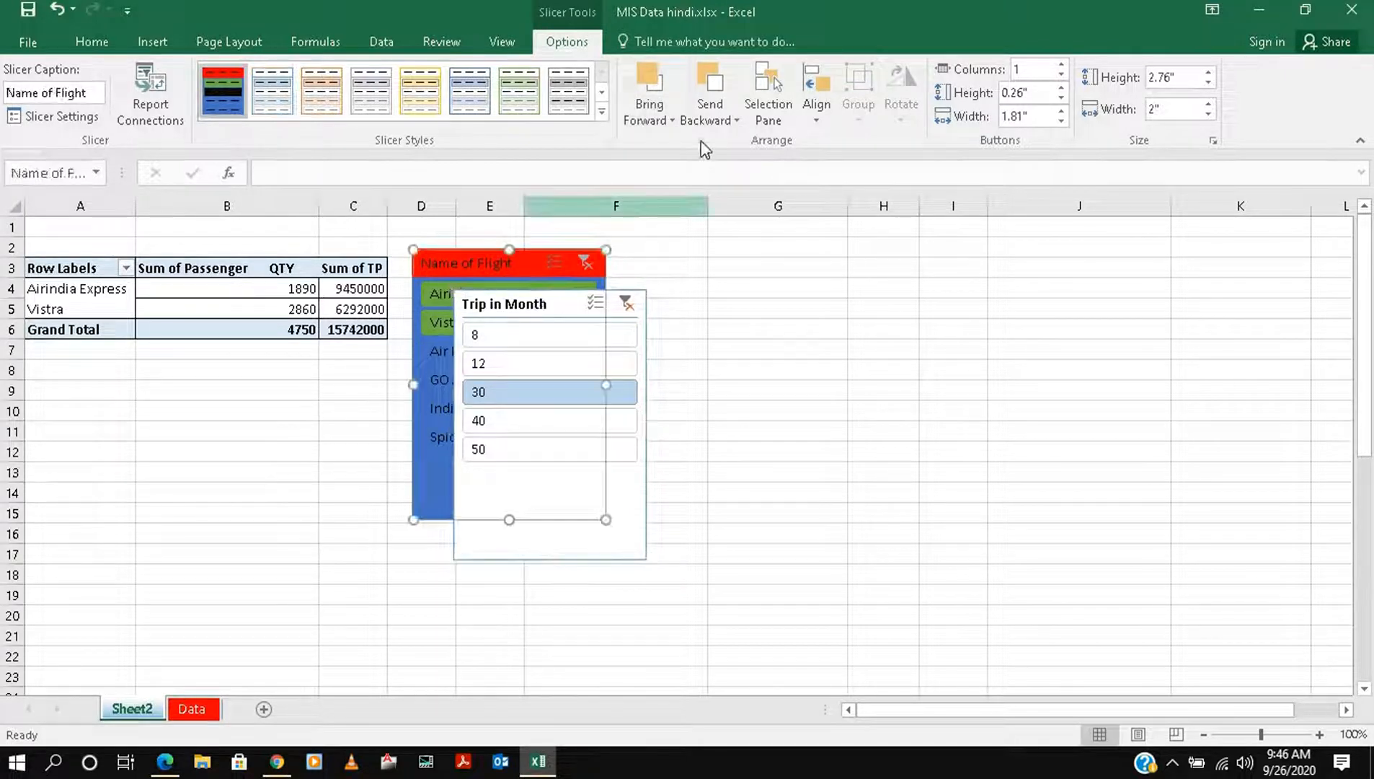
left_click(653, 118)
left_click(691, 140)
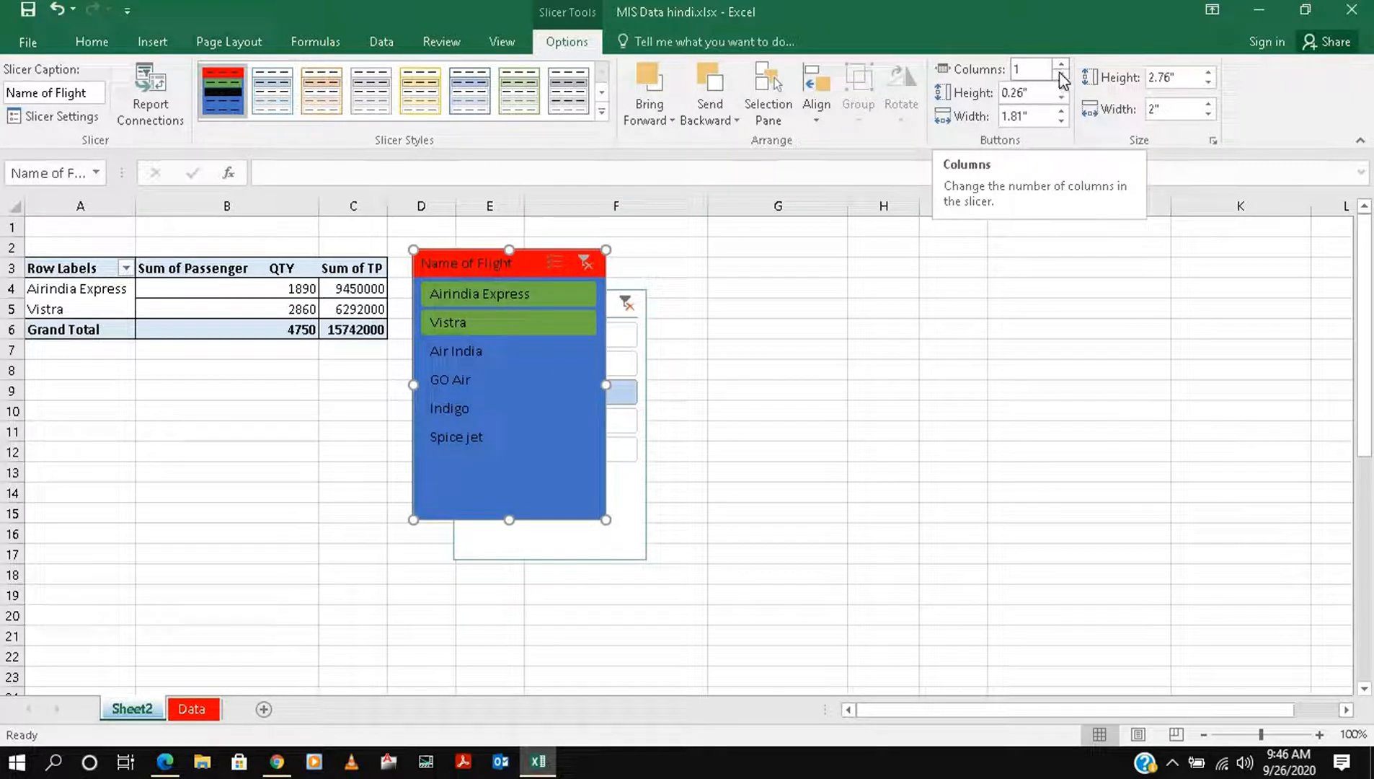
- Filter the pivot table by Indigo and arrange the Name of Flight slicer's buttons in 6 columns
left_click(538, 411)
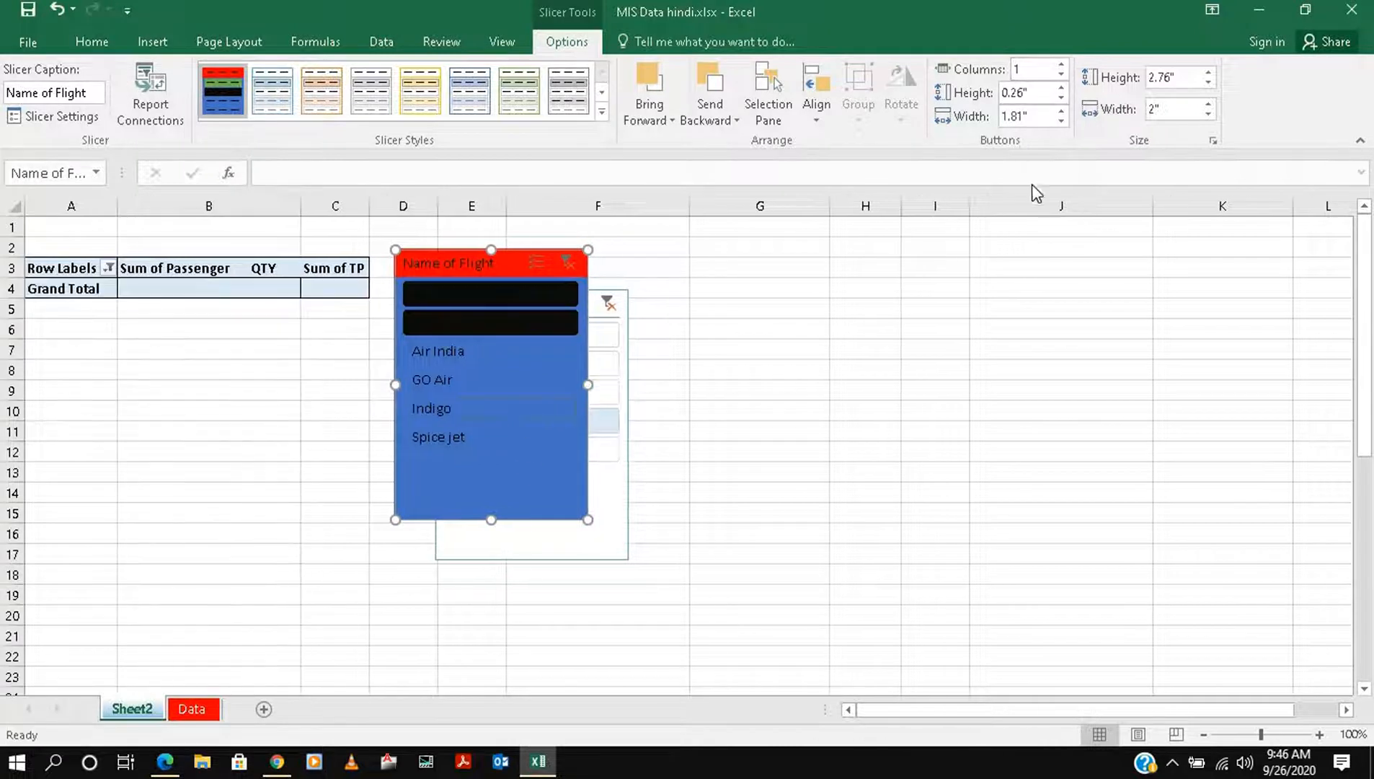
left_click(1061, 65)
left_click(1061, 64)
left_click(1061, 64)
left_click(1061, 64)
left_click(1061, 65)
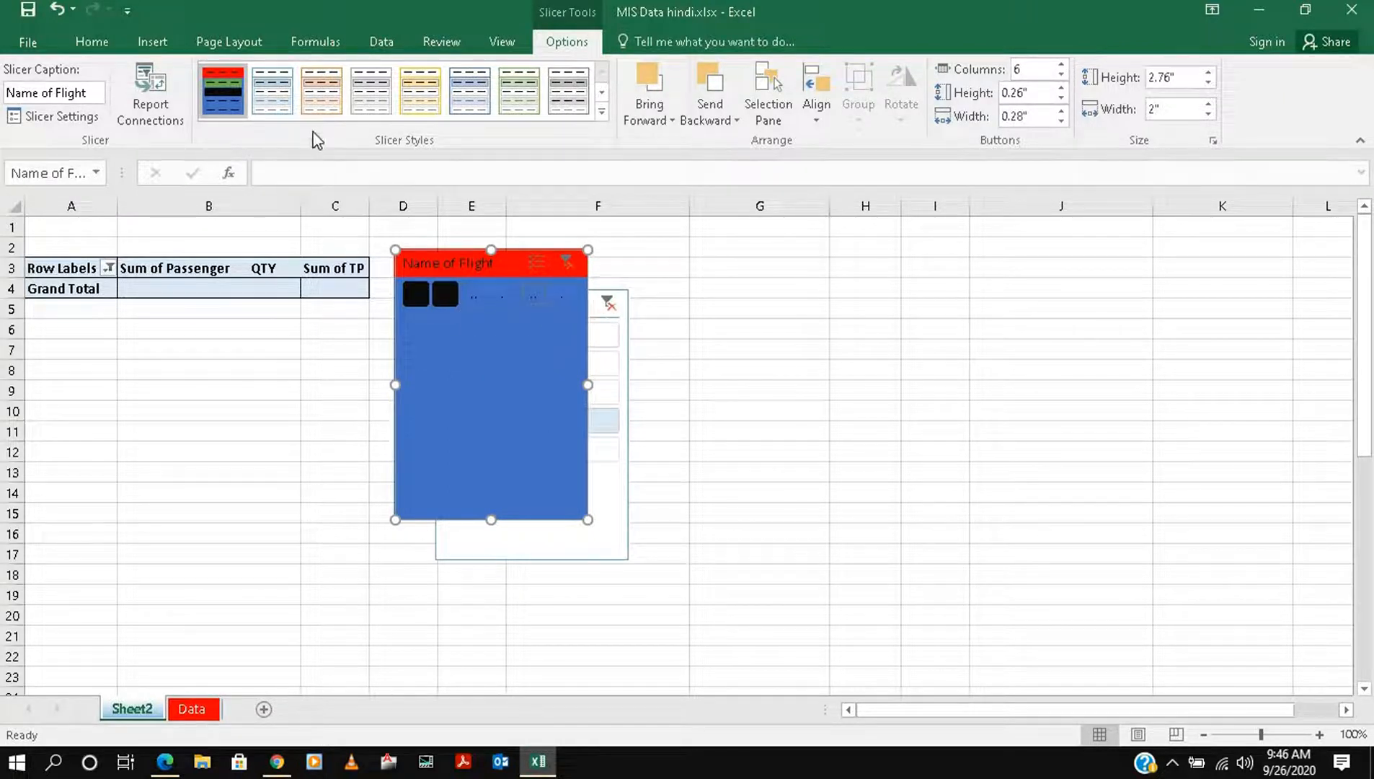
- Restyle the Name of Flight slicer in light blue-violet and try its flight filters in turn, ending on Indigo
left_click(321, 91)
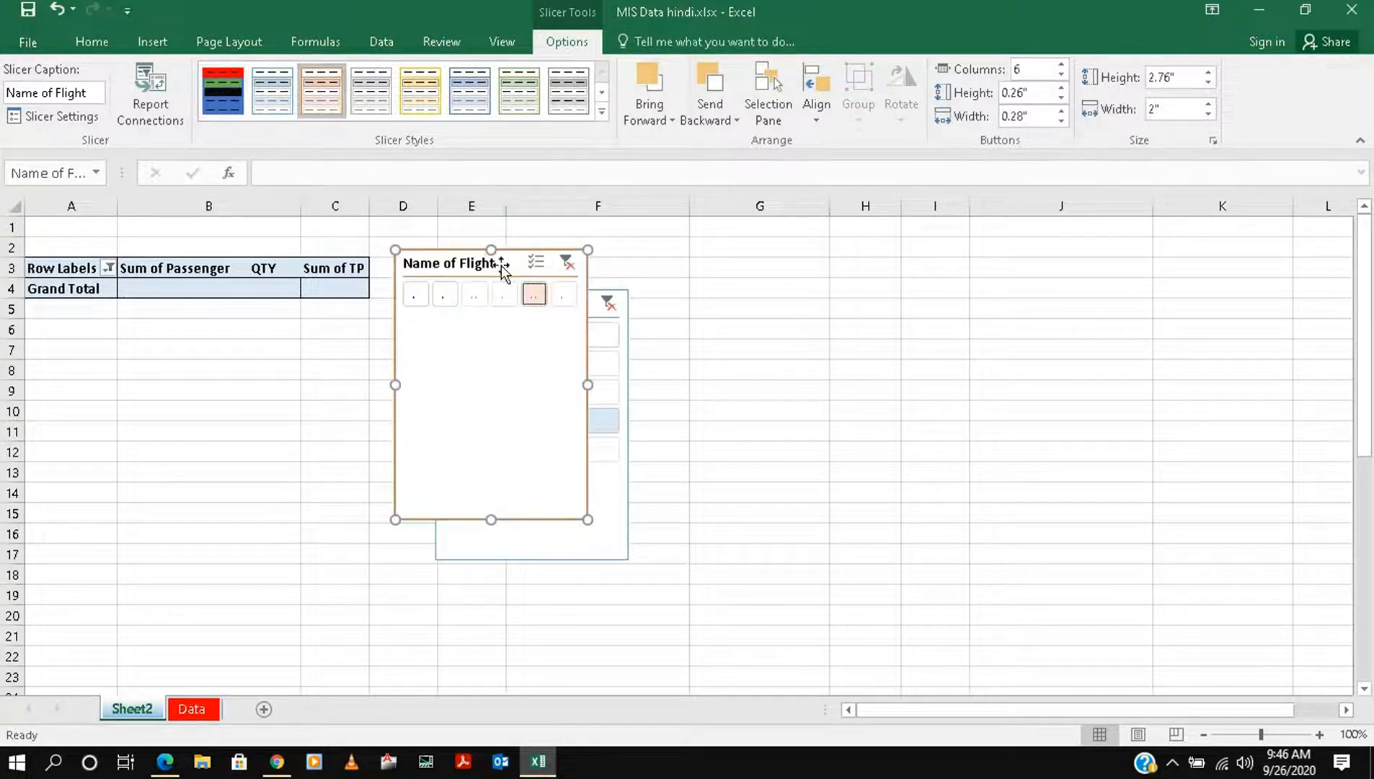
left_click(469, 91)
left_click(415, 296)
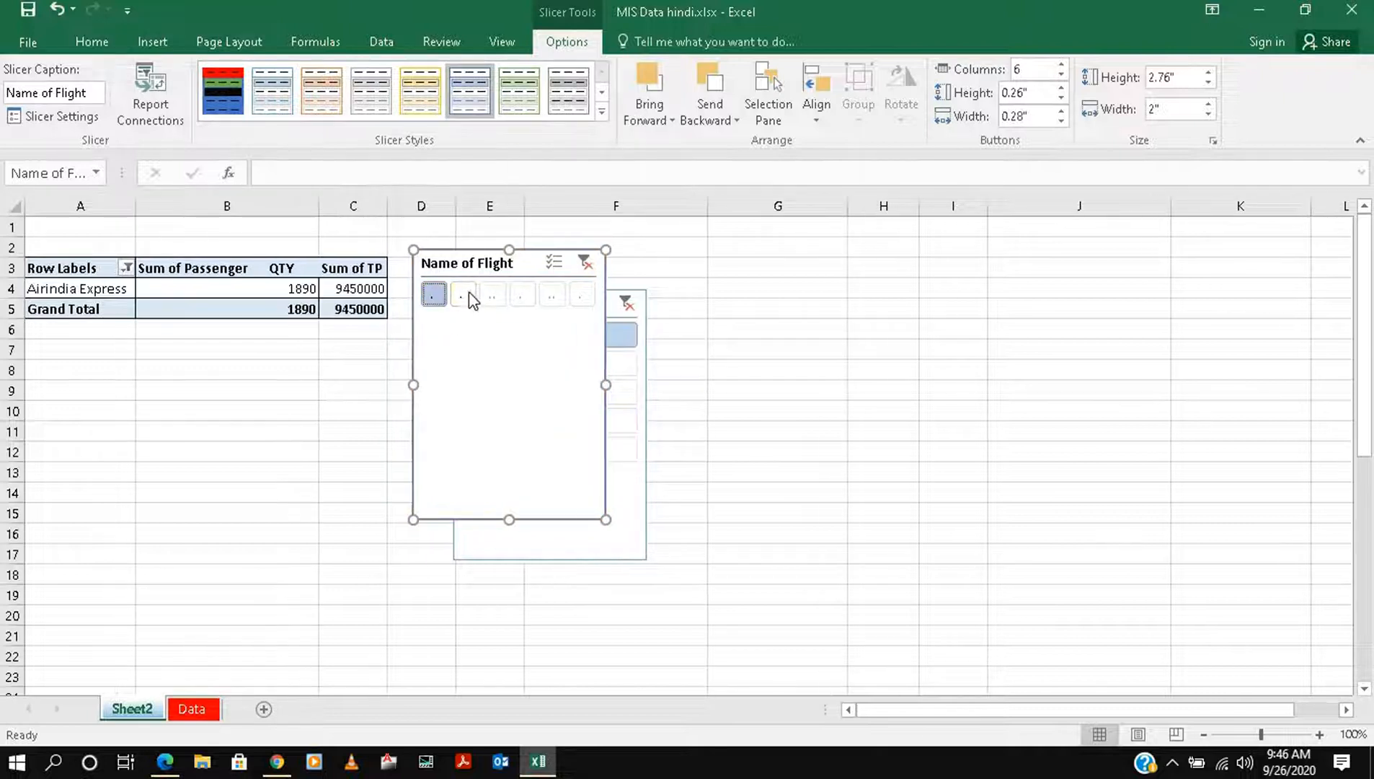
left_click(467, 295)
left_click(475, 295)
left_click(505, 296)
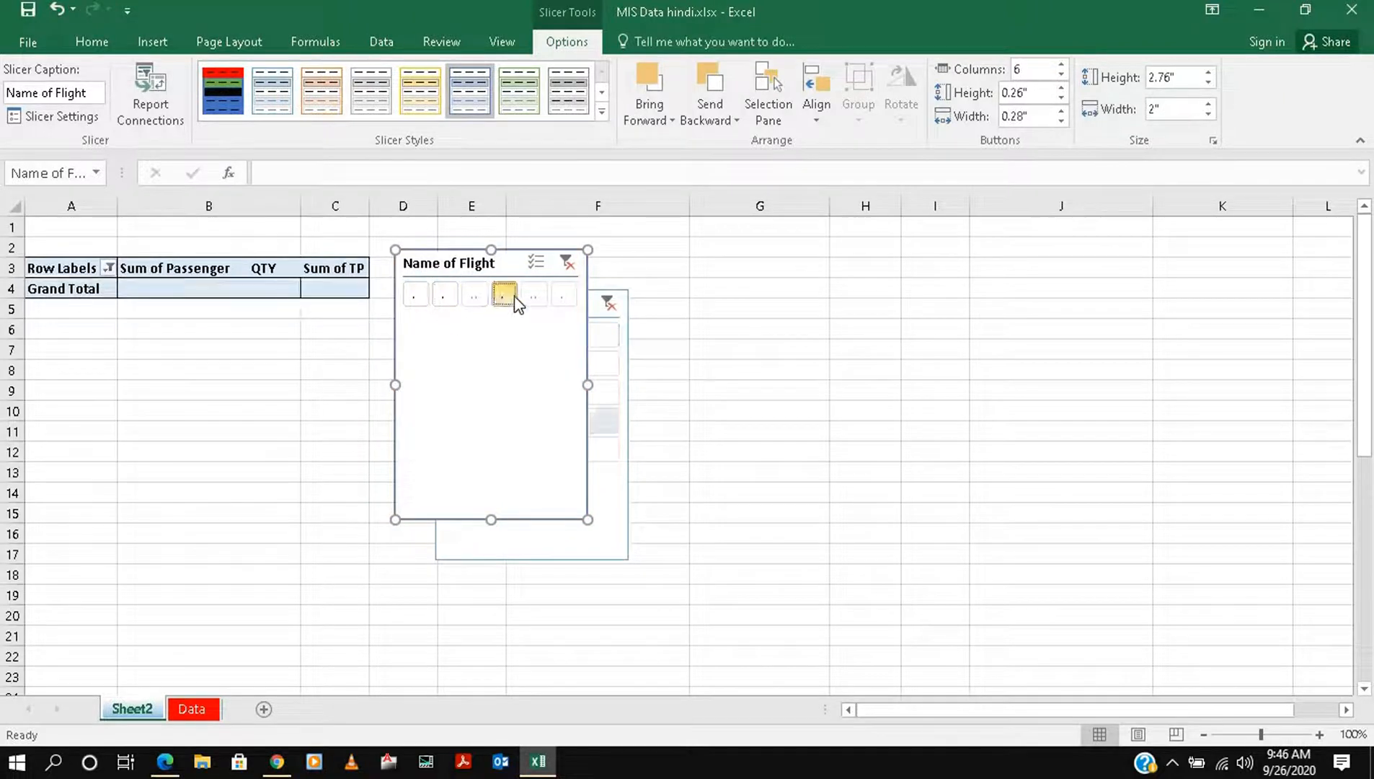
left_click(534, 295)
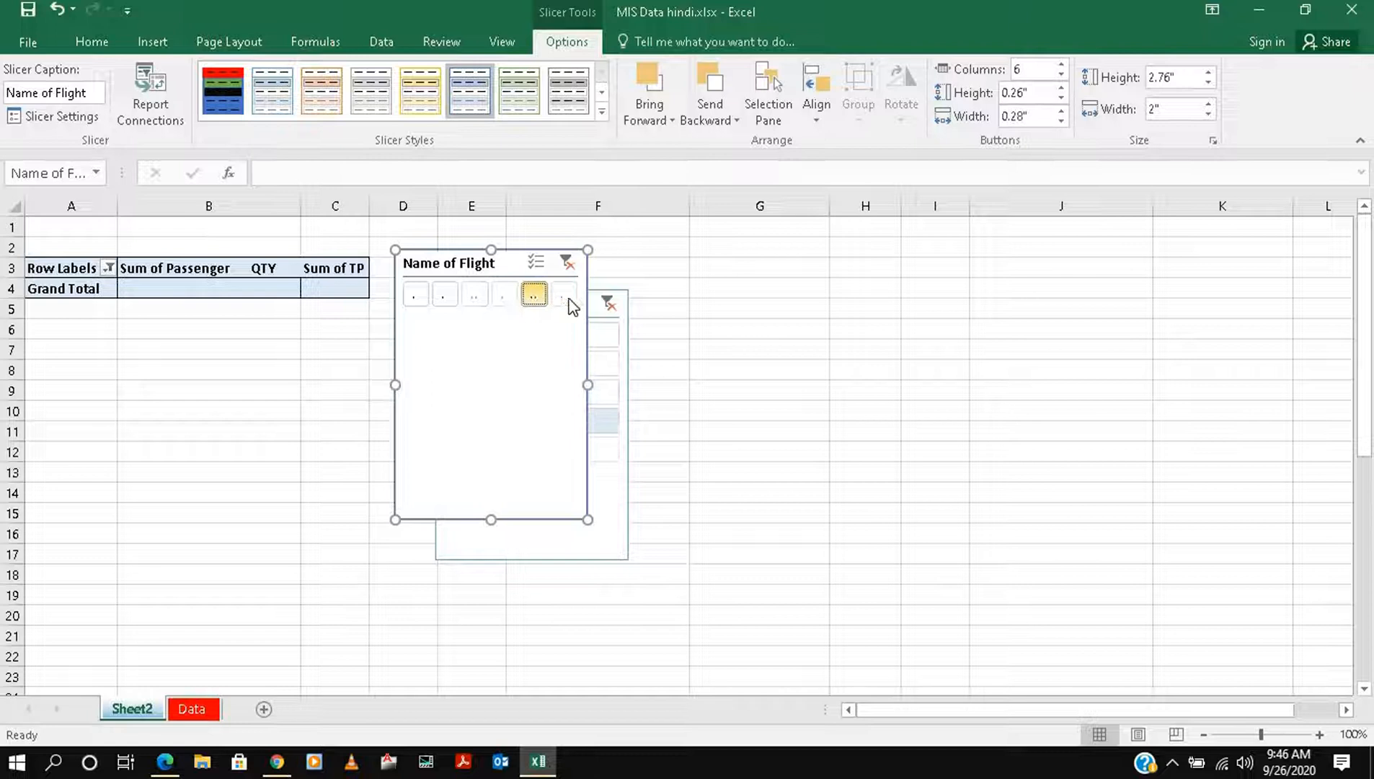
- Reduce the Name of Flight slicer to 3 columns and filter the pivot table by Airindia Express
left_click(1061, 75)
left_click(1061, 75)
left_click(1061, 75)
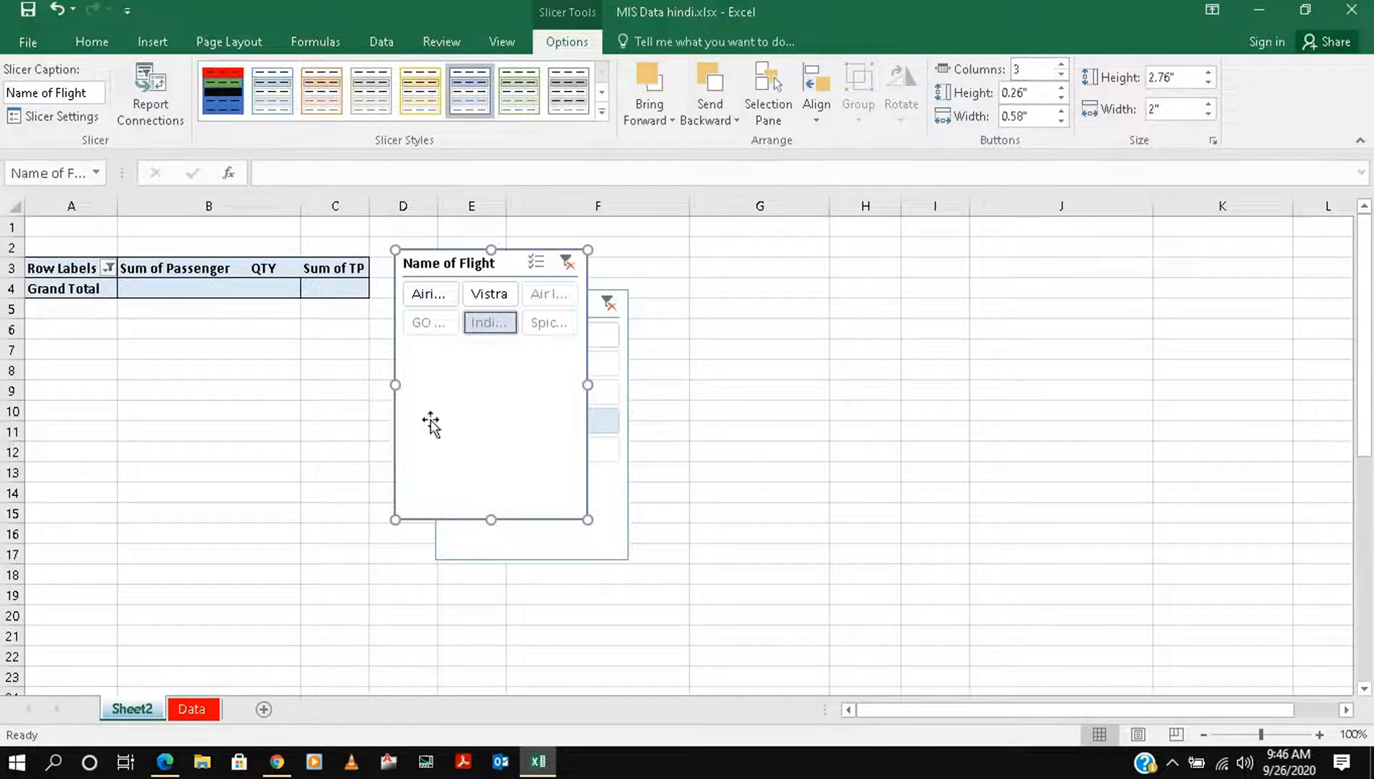
left_click(450, 296)
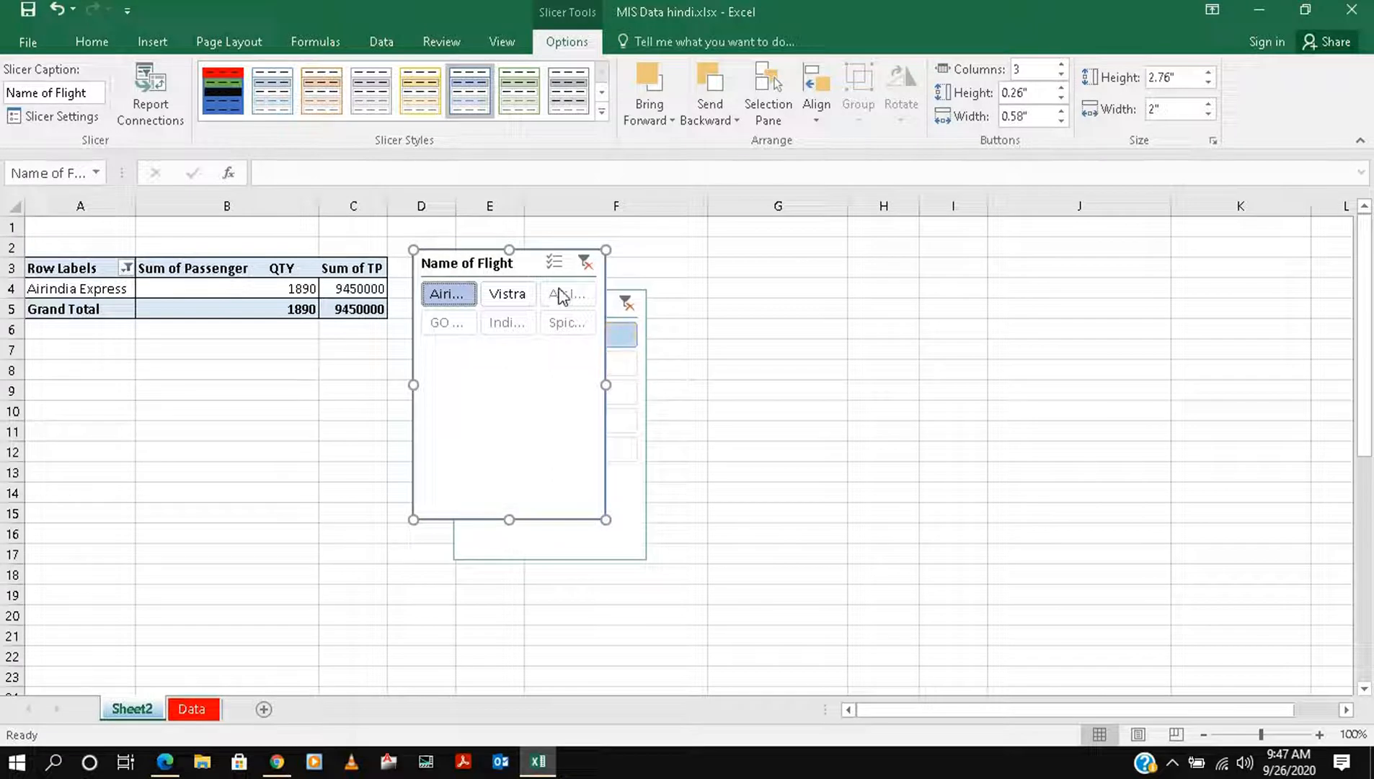
- Clear the filters from both the Name of Flight and Trip in Month slicers
right_click(525, 268)
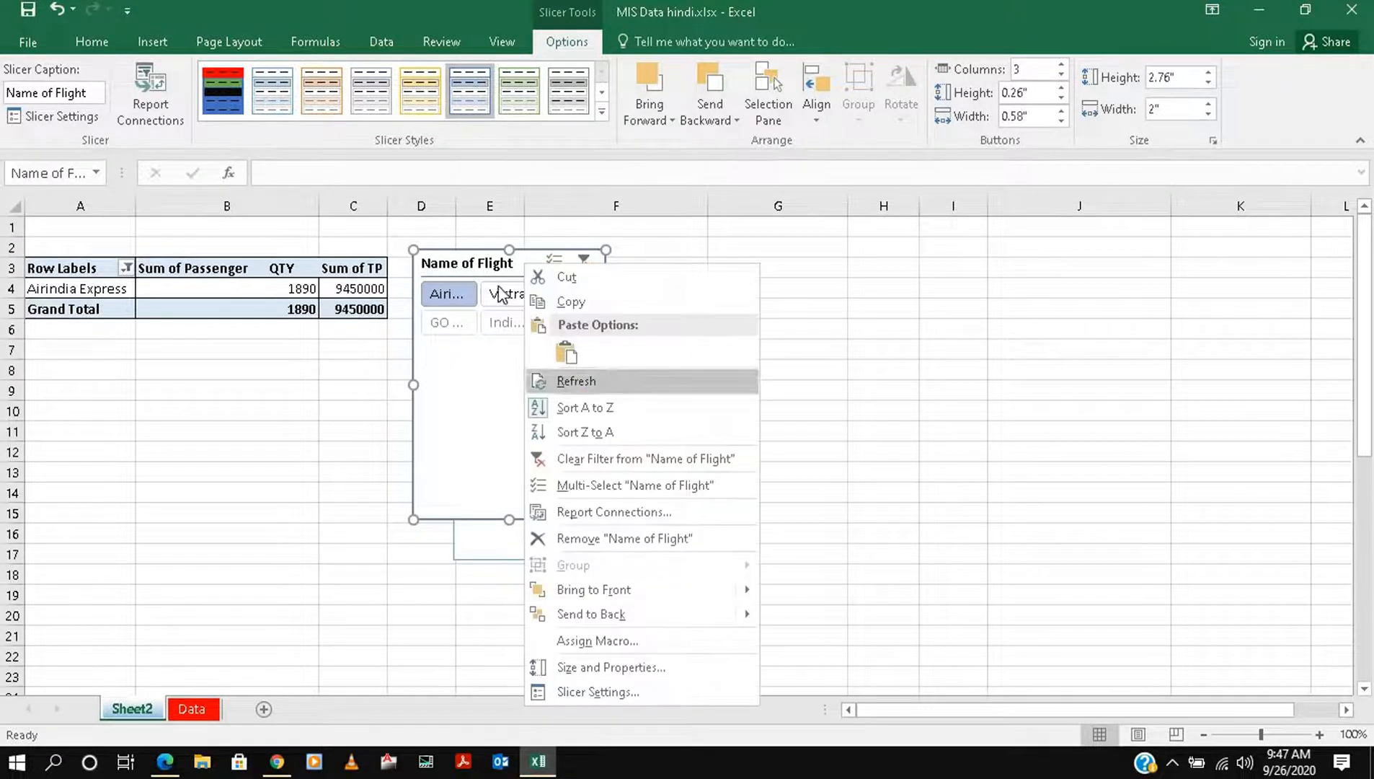
key("Escape")
left_click(585, 269)
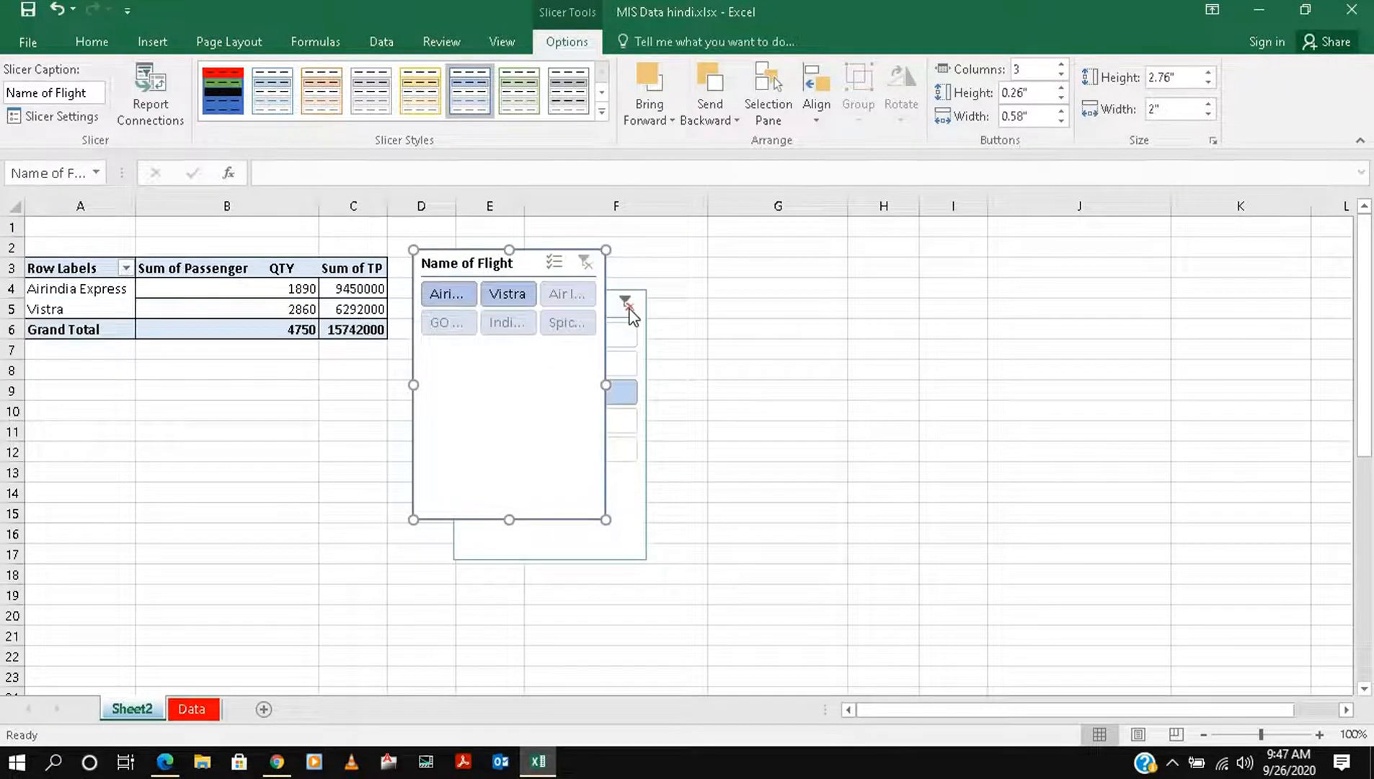
left_click(627, 308)
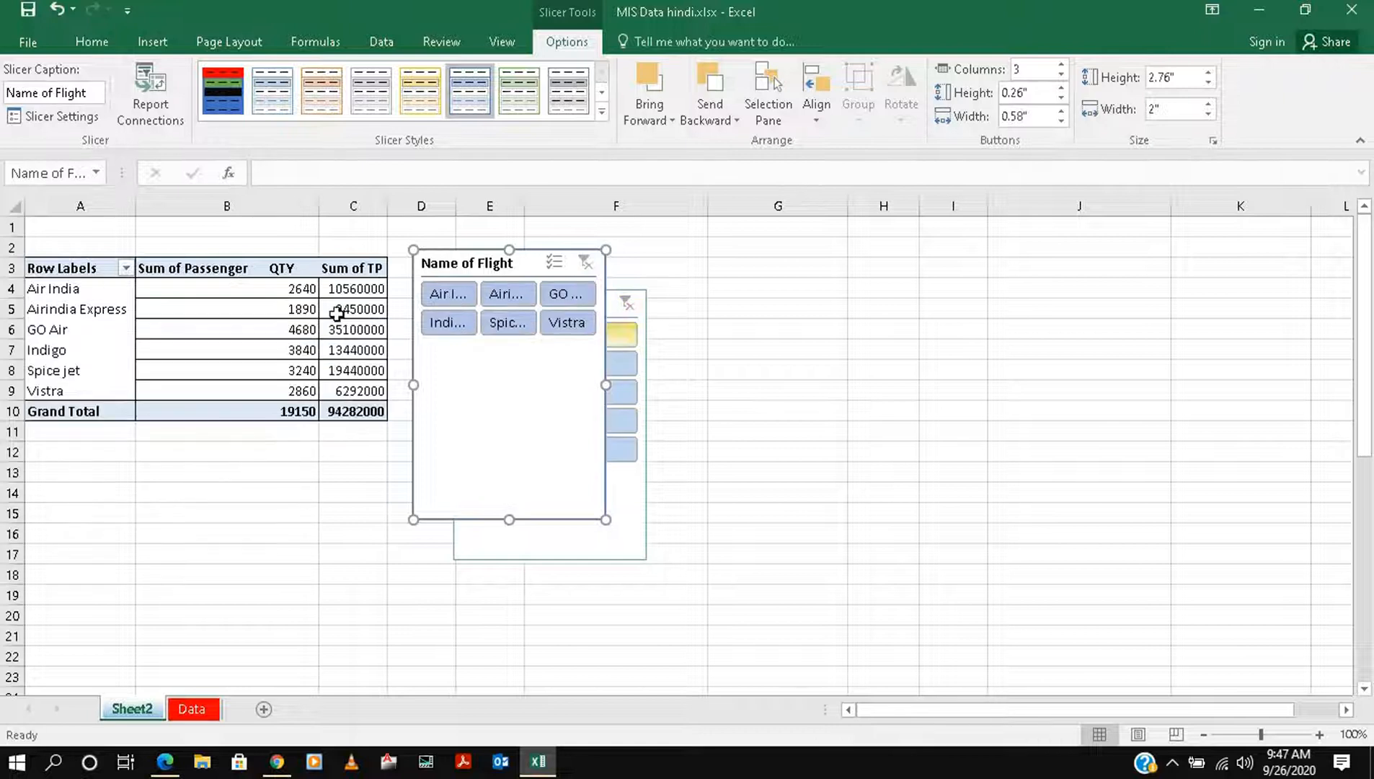
- Remove the Trip in Month and Name of Flight slicers from the sheet
left_click(615, 307)
right_click(615, 307)
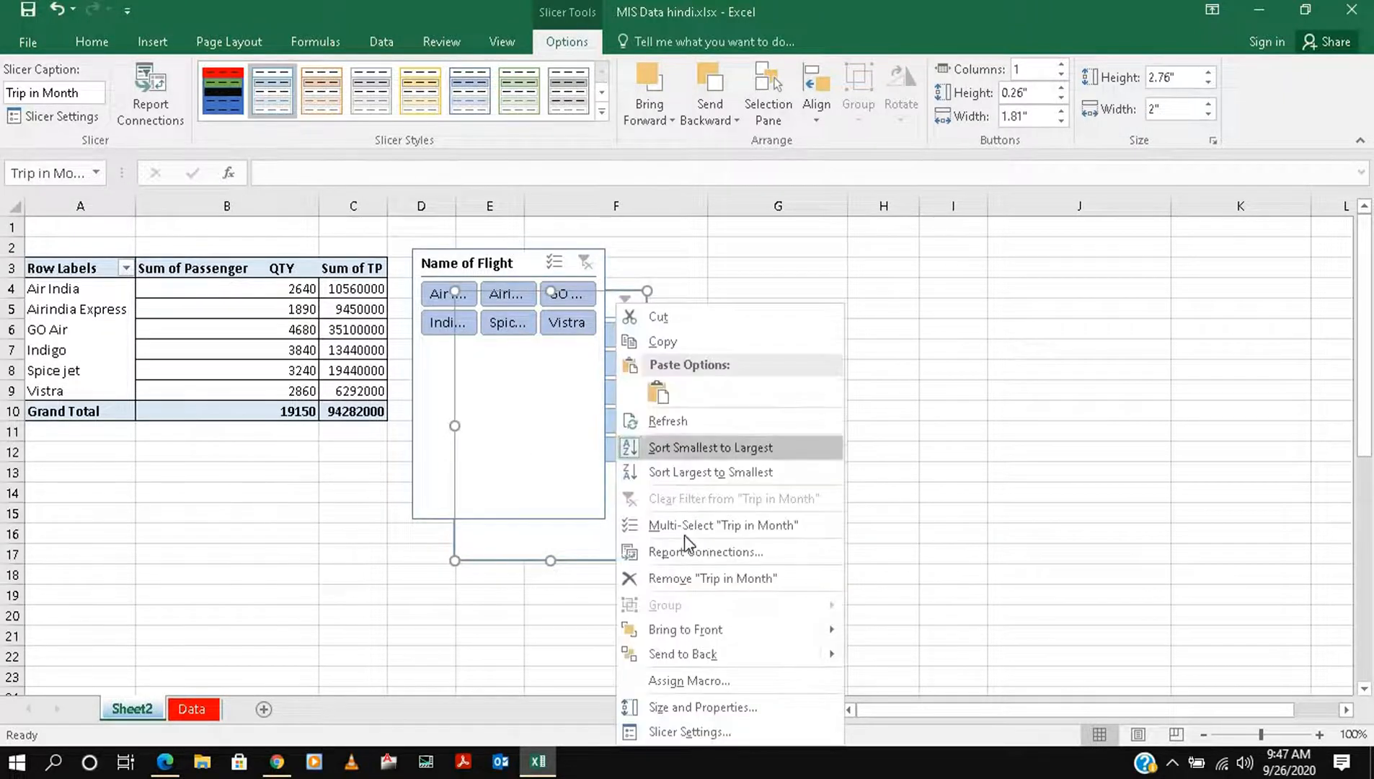
left_click(669, 581)
left_click(528, 259)
right_click(529, 260)
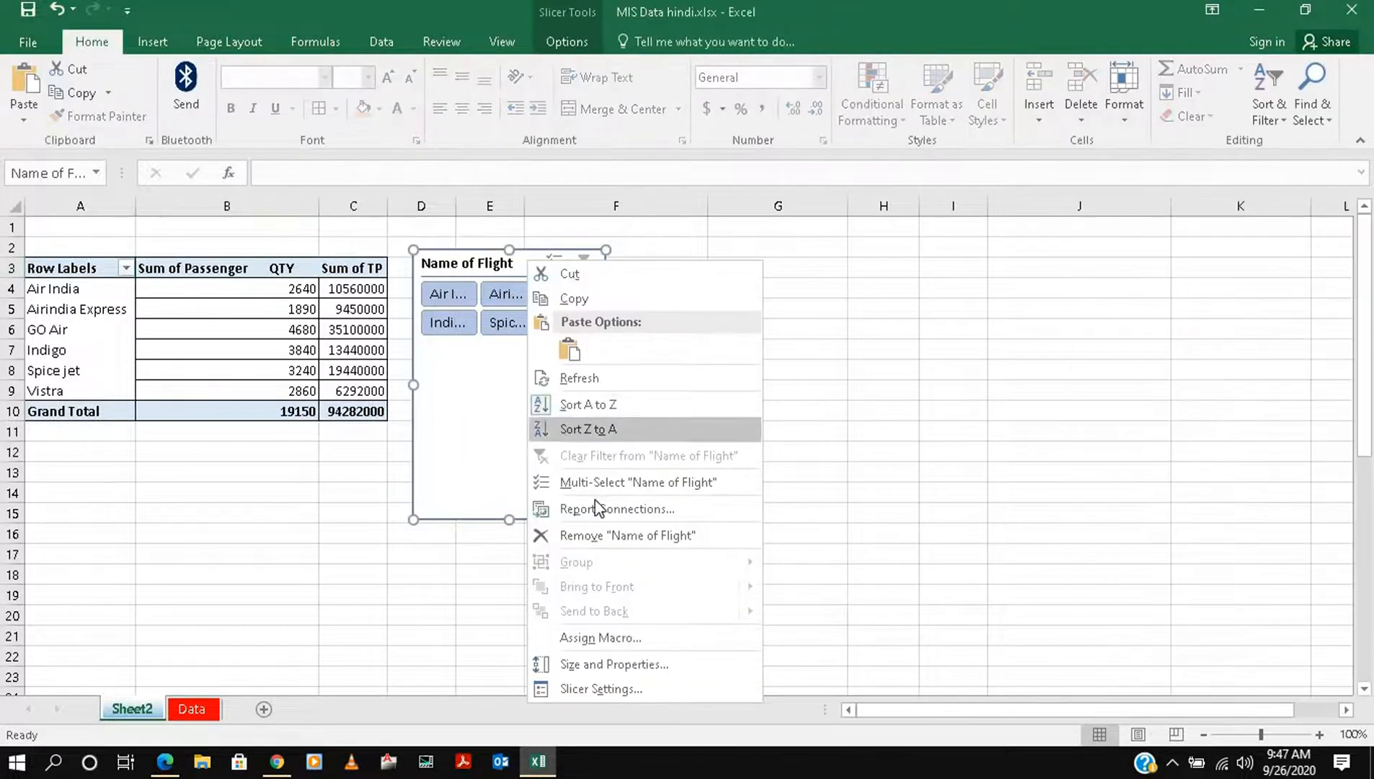
left_click(598, 535)
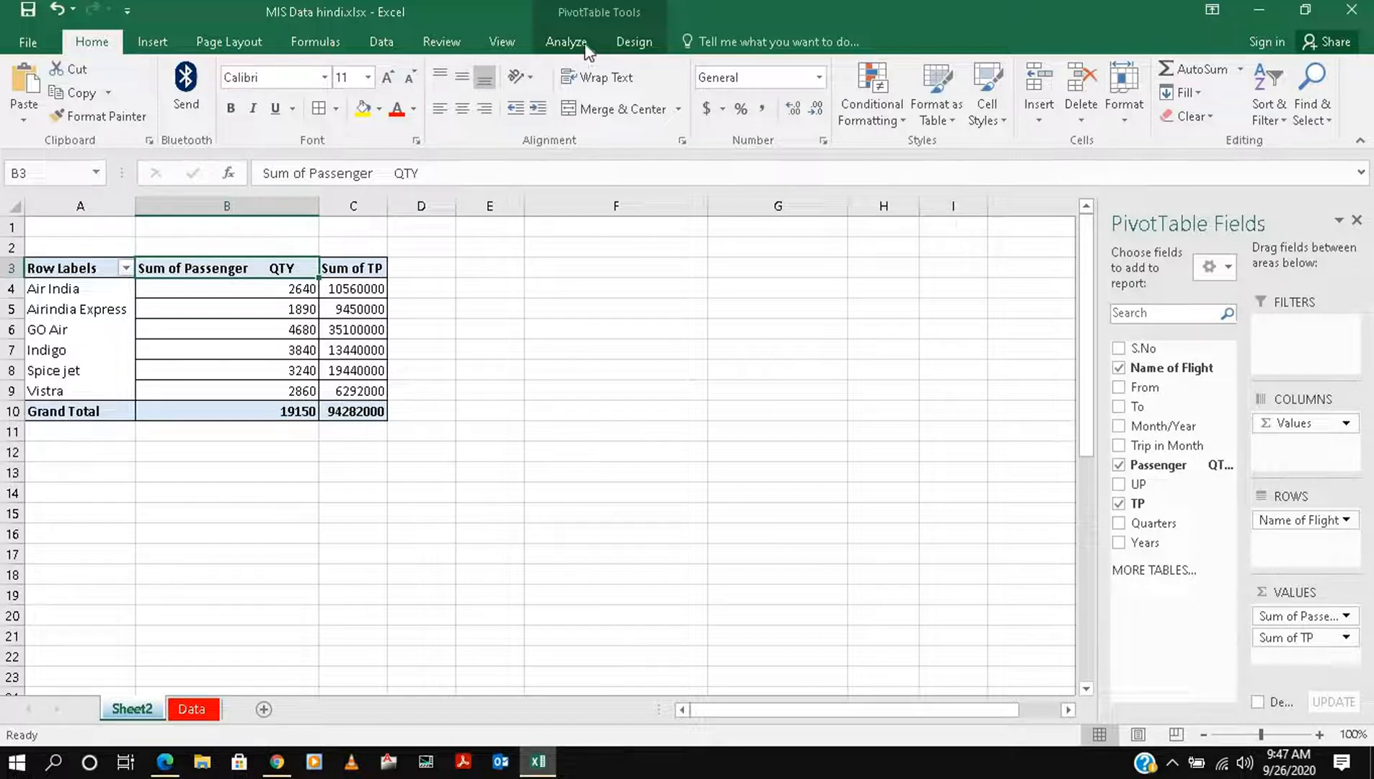
- Insert a new slicer for the pivot table's Name of Flight field
left_click(555, 44)
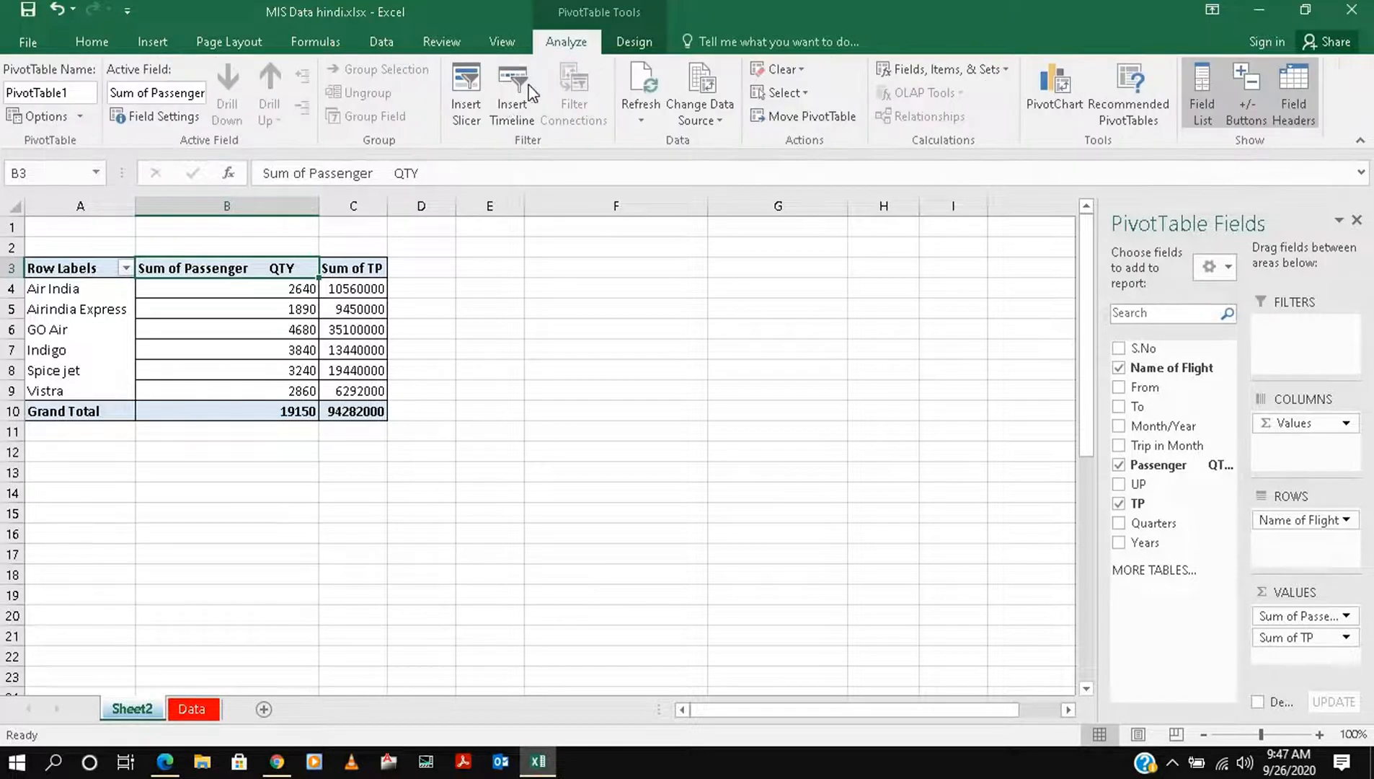
left_click(471, 114)
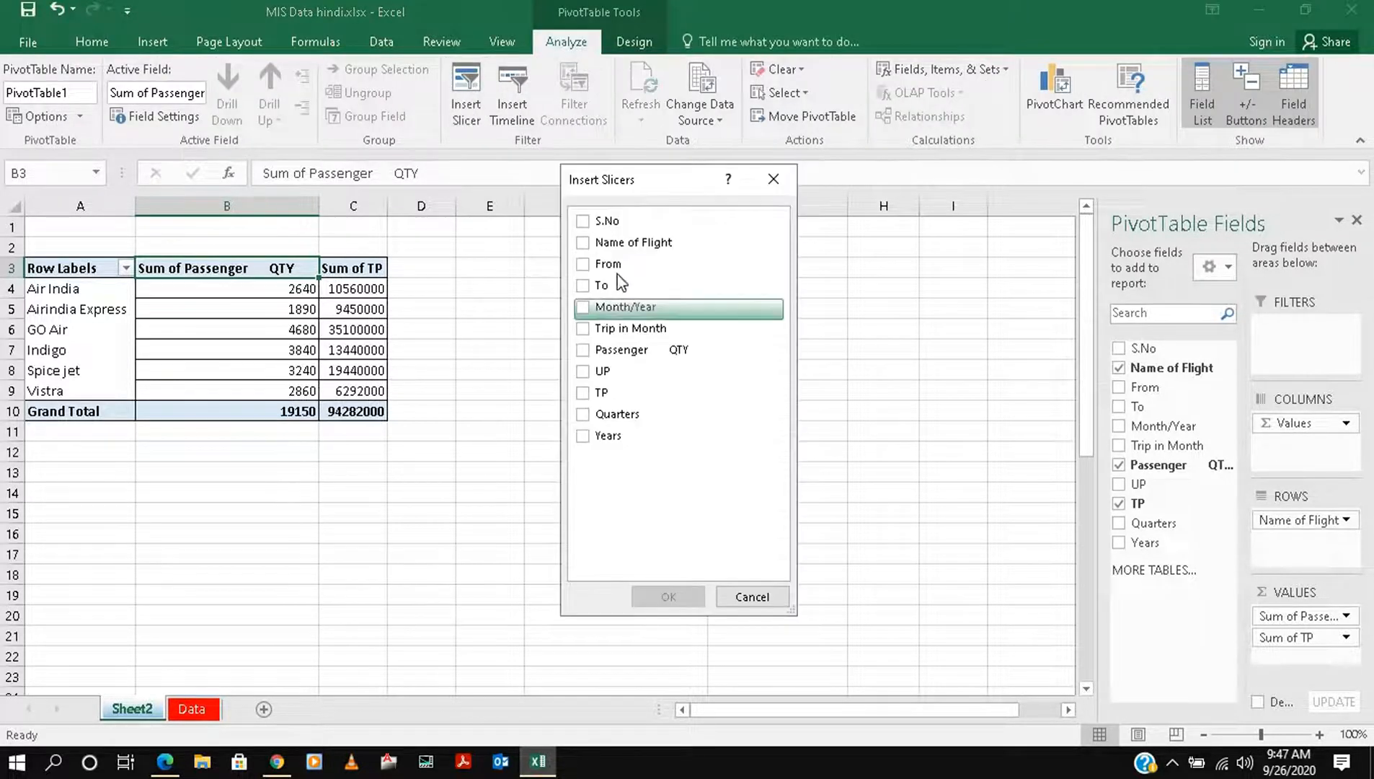
left_click(591, 243)
left_click(668, 597)
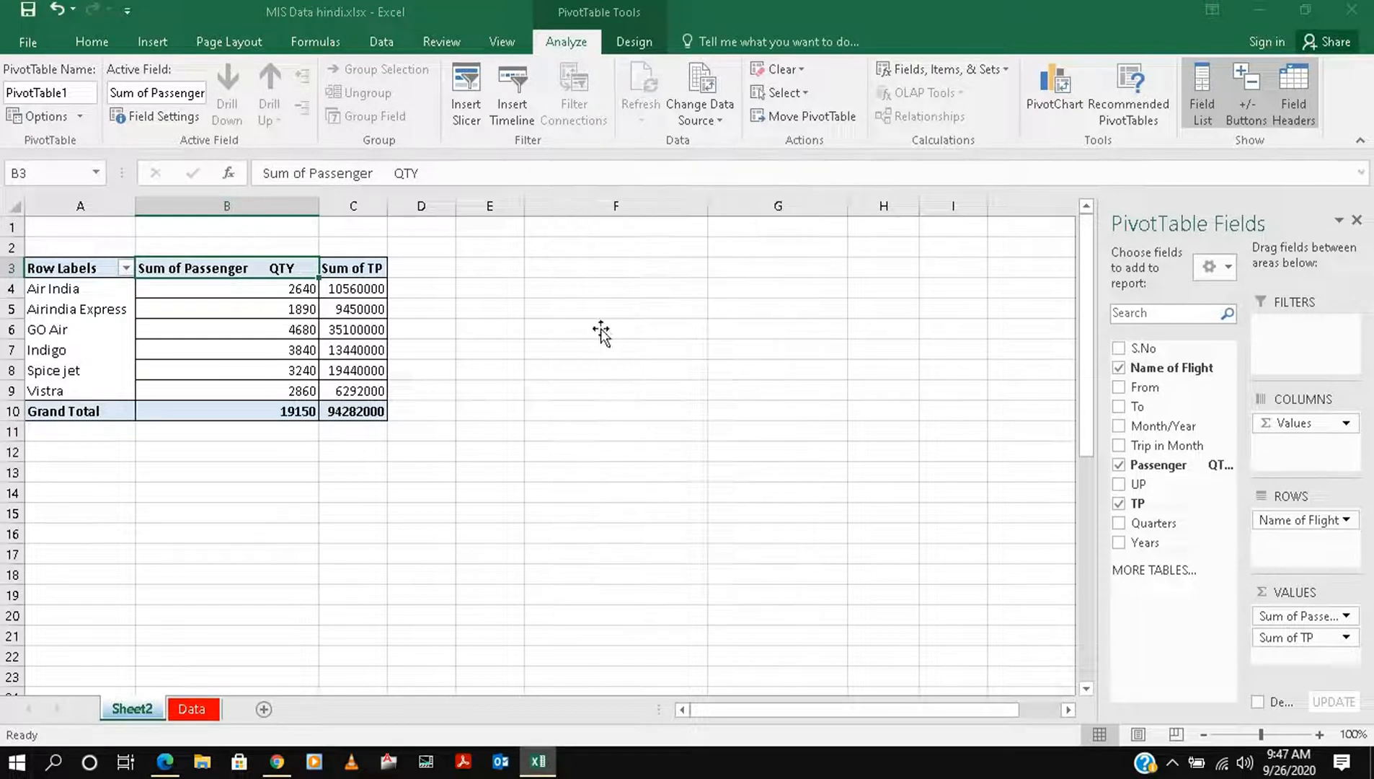
- Place the Name of Flight slicer at the top of column F, resize it to about 2.24" by 2.09", and style it light green
left_click_drag(576, 340, 632, 239)
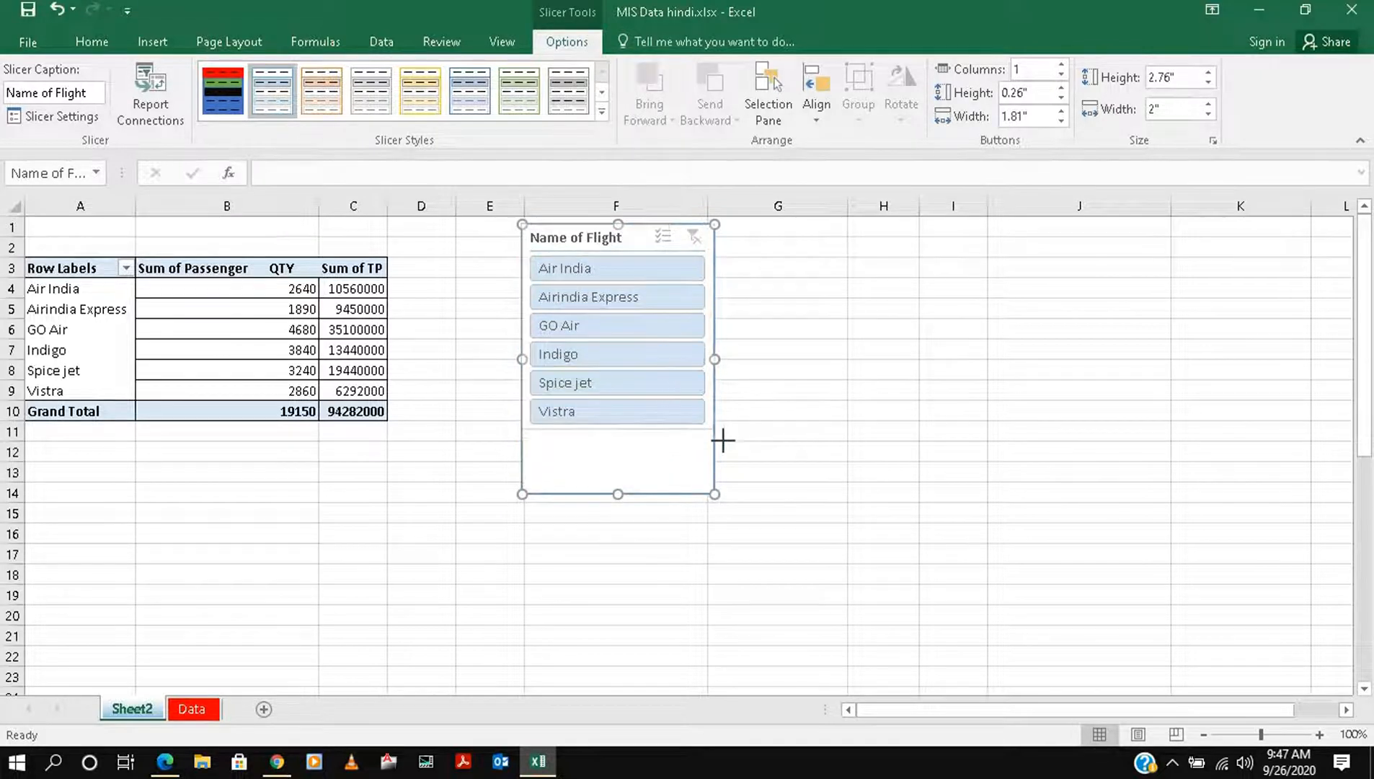
left_click_drag(724, 442, 722, 442)
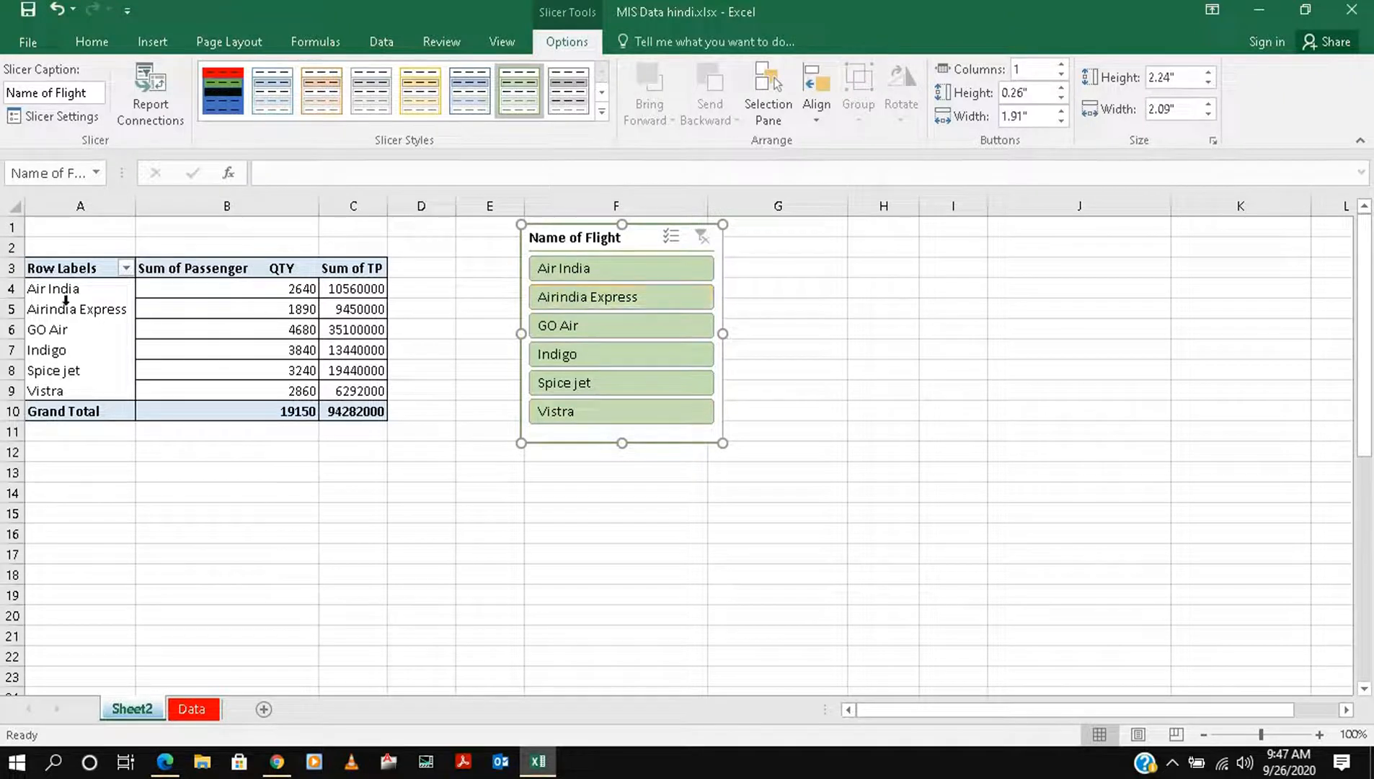
- Insert a Clustered Bar PivotChart from the pivot table and move it over the table's lower rows
left_click(52, 272)
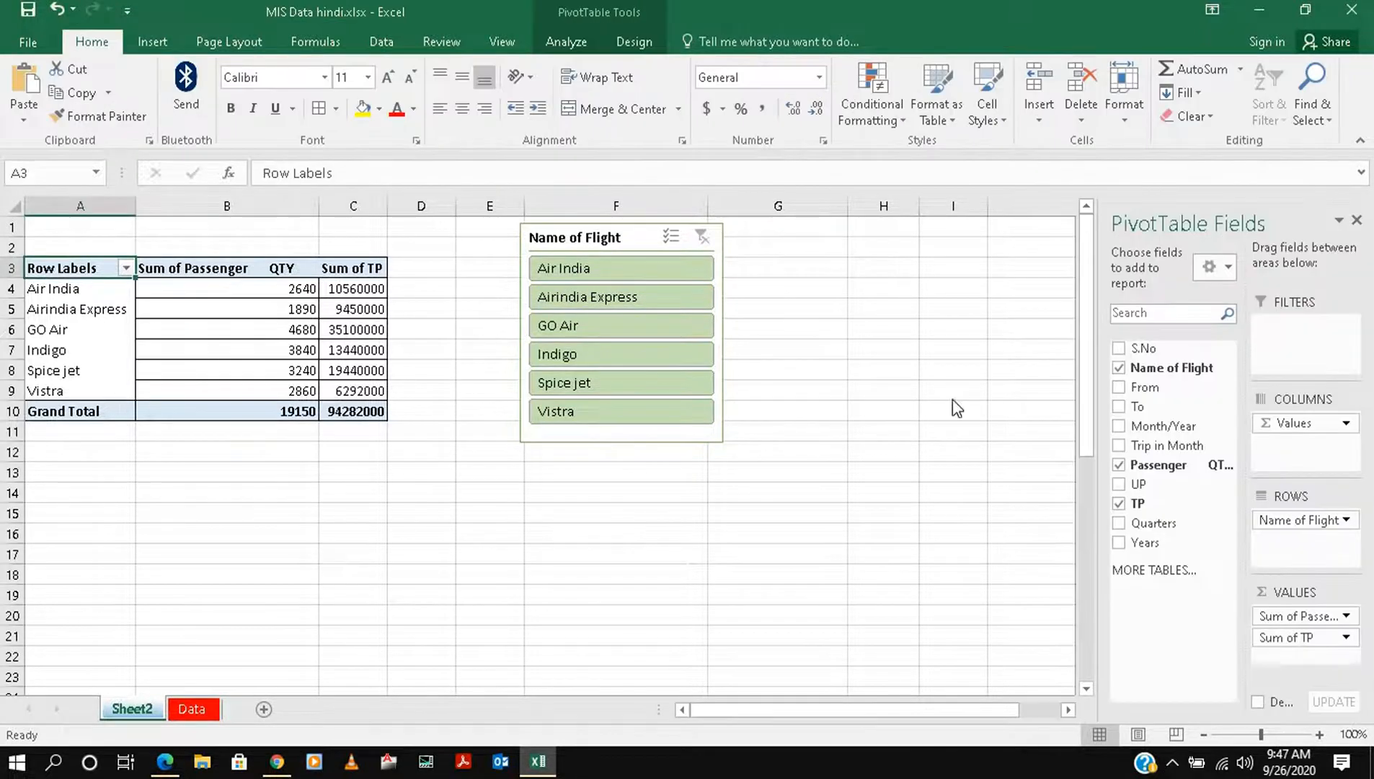
left_click(553, 42)
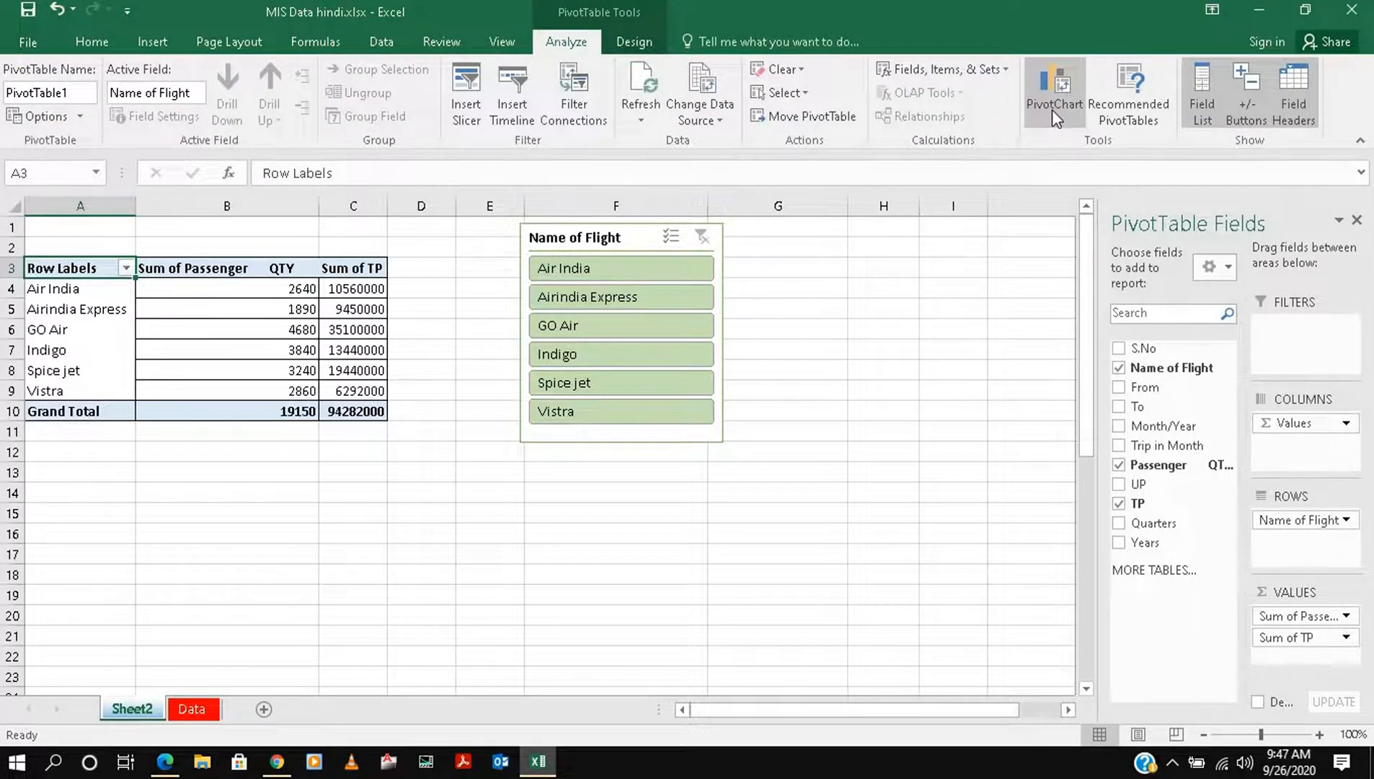
left_click(1052, 110)
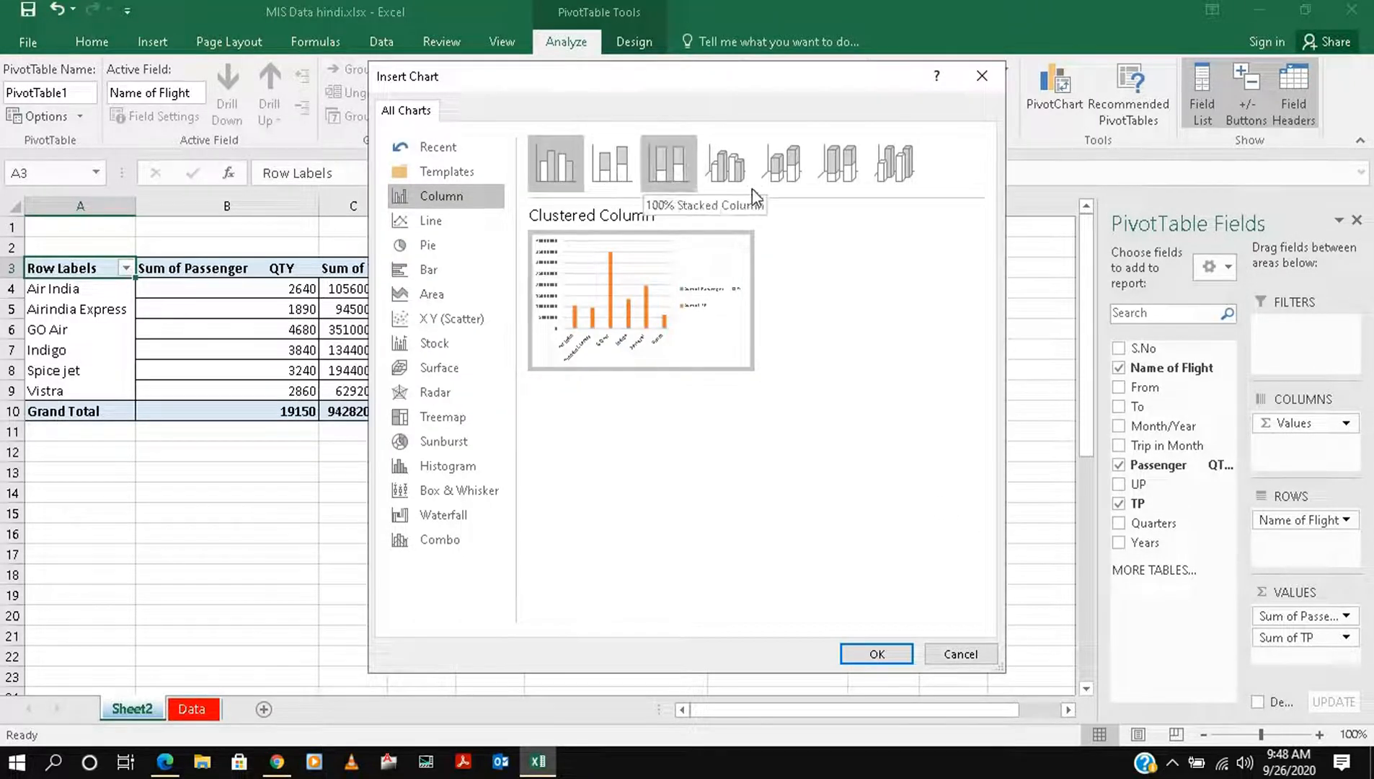
left_click(428, 271)
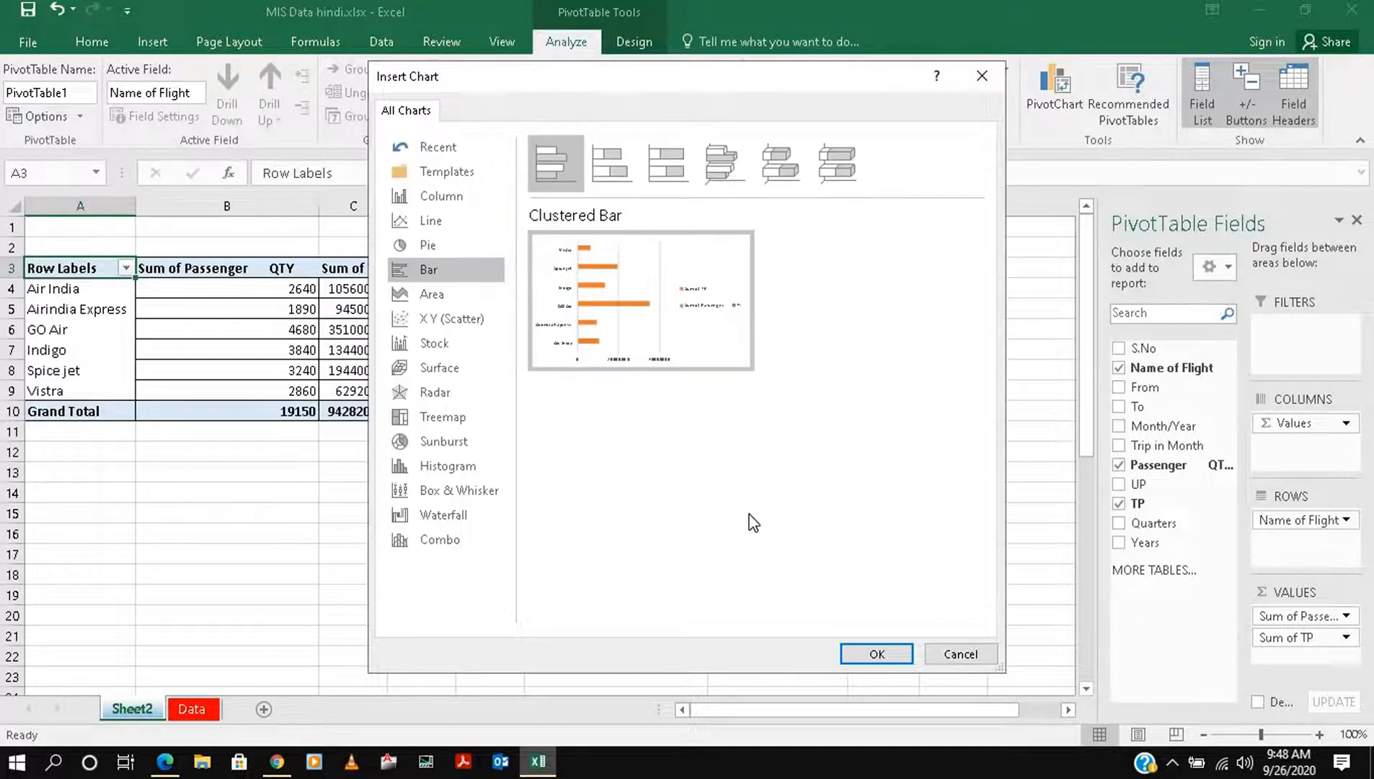
left_click(854, 653)
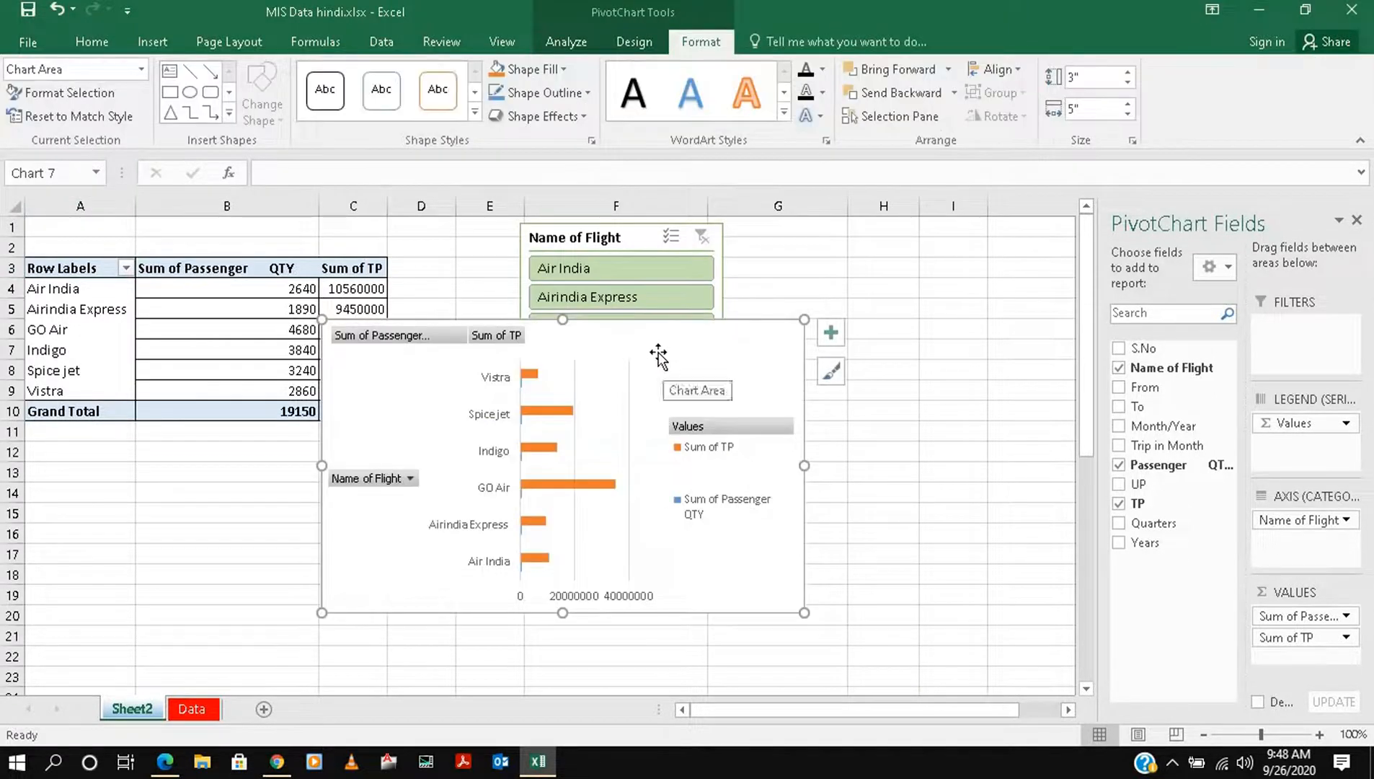
mouse_move(658, 357)
left_mouse_down()
mouse_move(438, 439)
mouse_move(420, 421)
mouse_move(463, 328)
left_mouse_up()
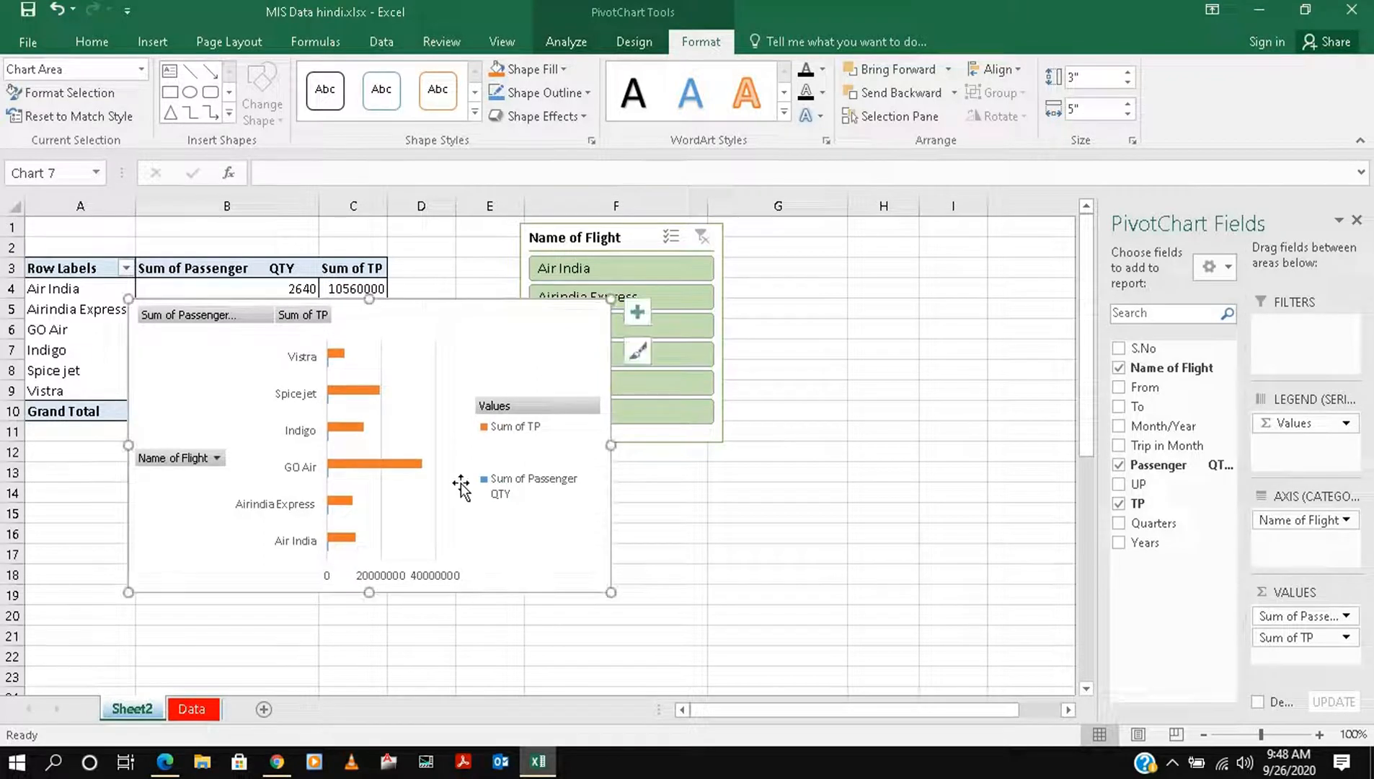
- Apply Style 5 to the PivotChart and recolour it with the third Colorful palette
left_click(634, 41)
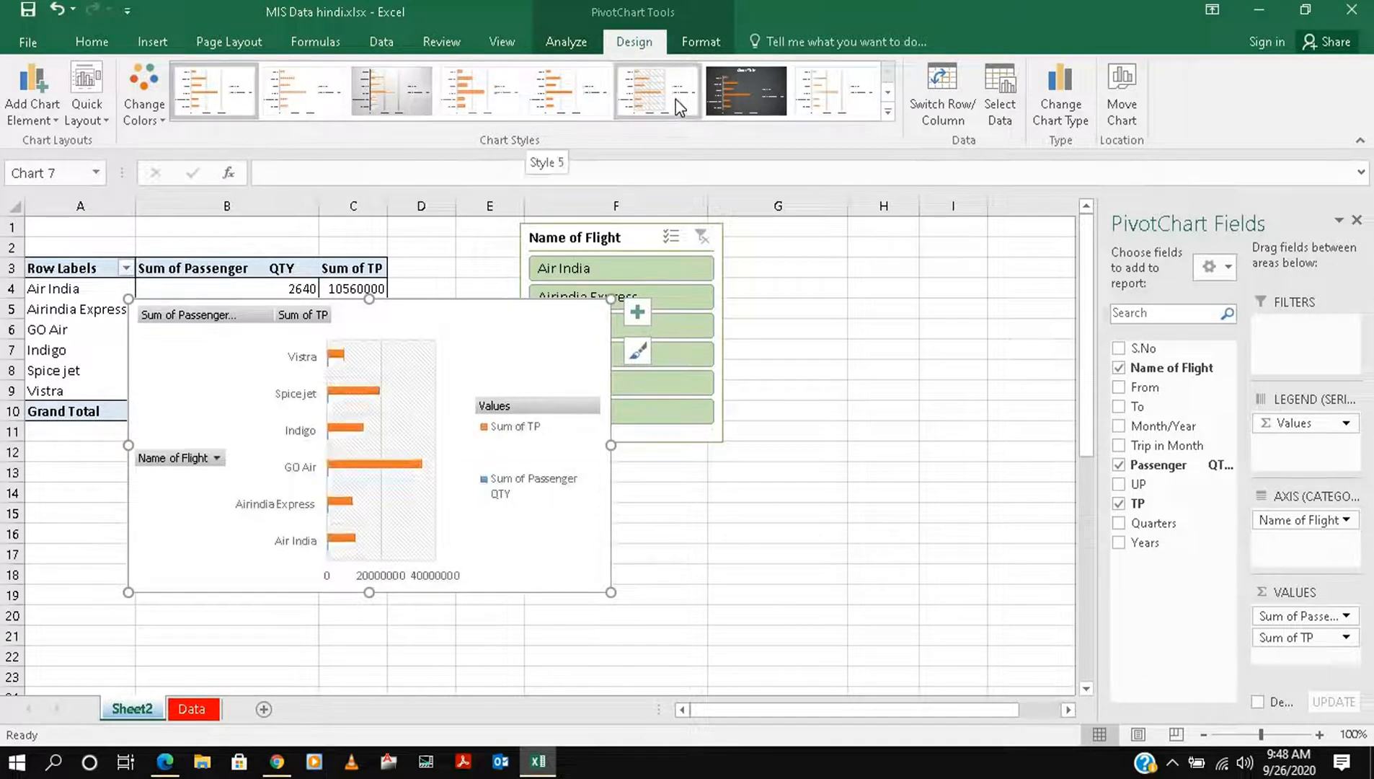
left_click(559, 87)
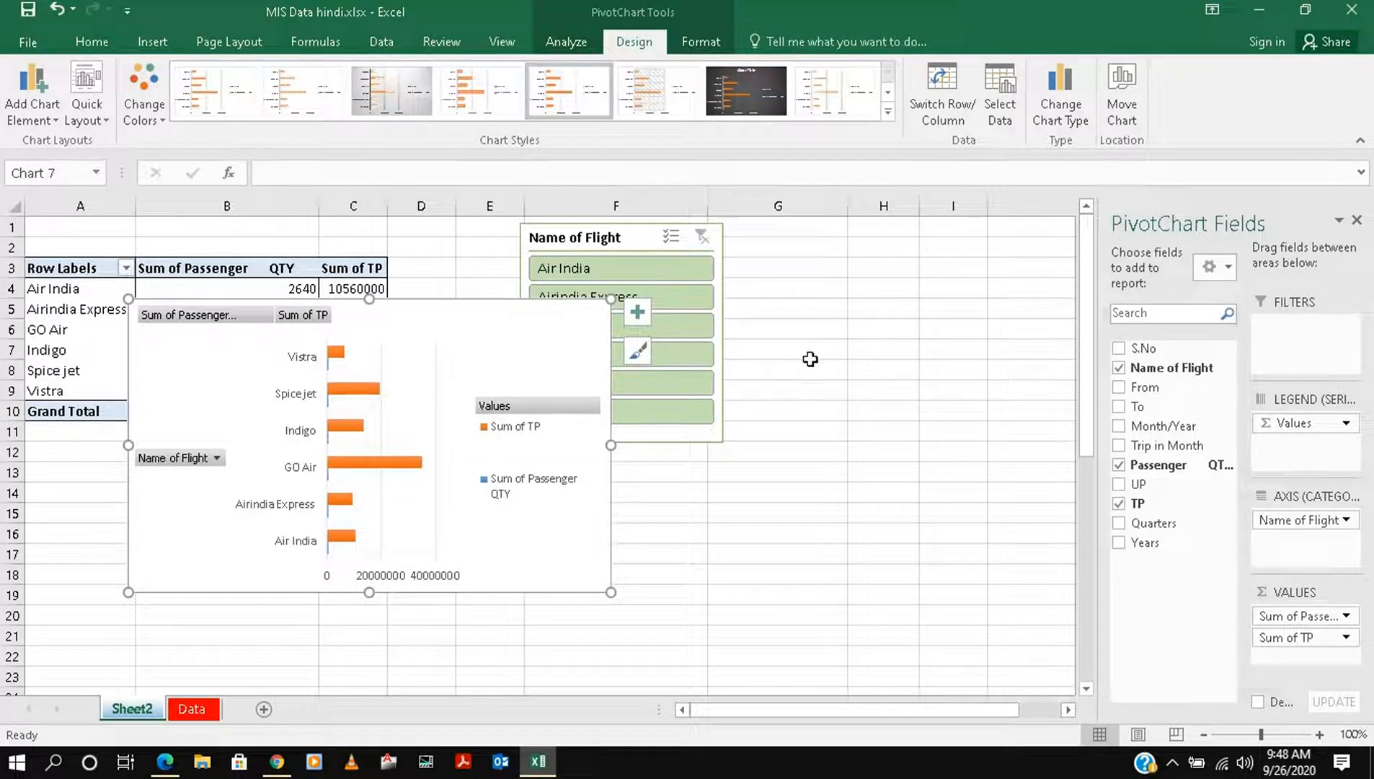
left_click(561, 43)
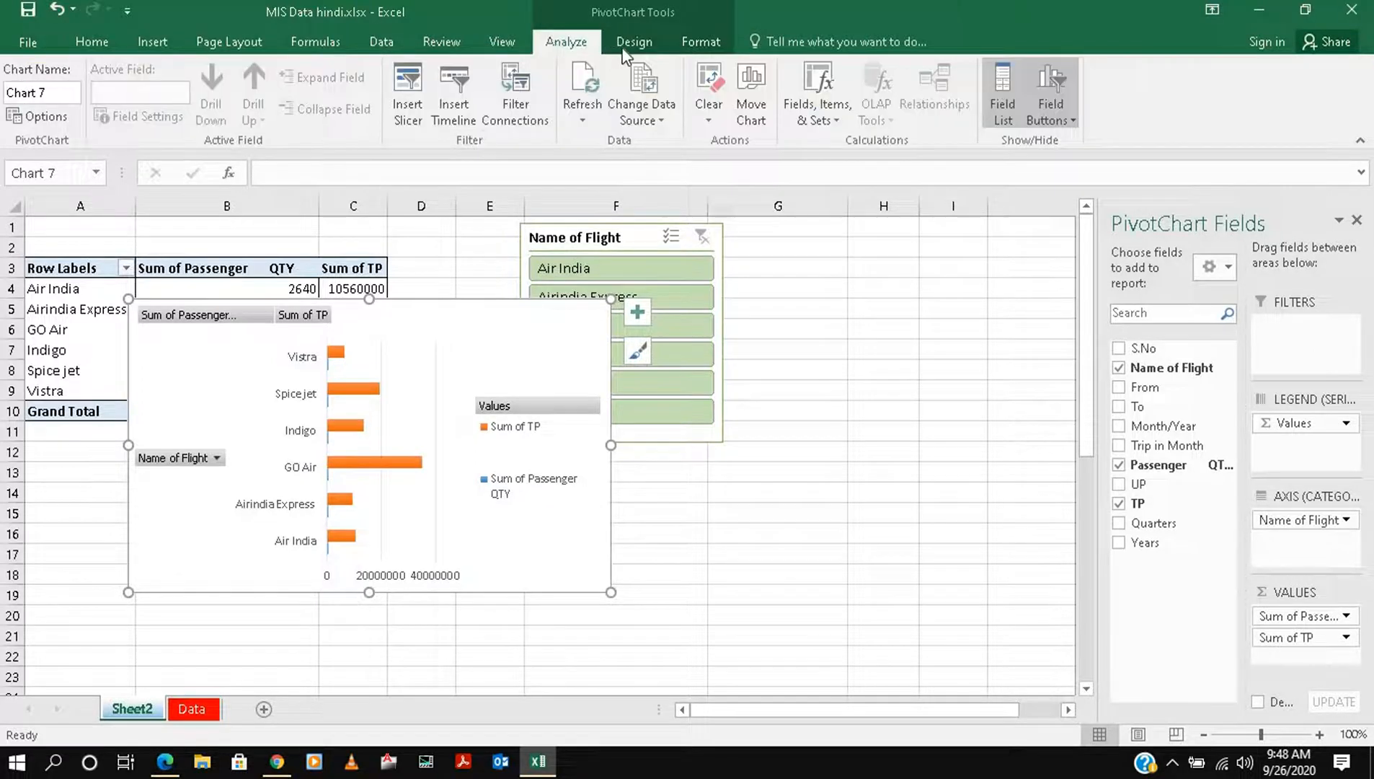
left_click(628, 44)
left_click(129, 102)
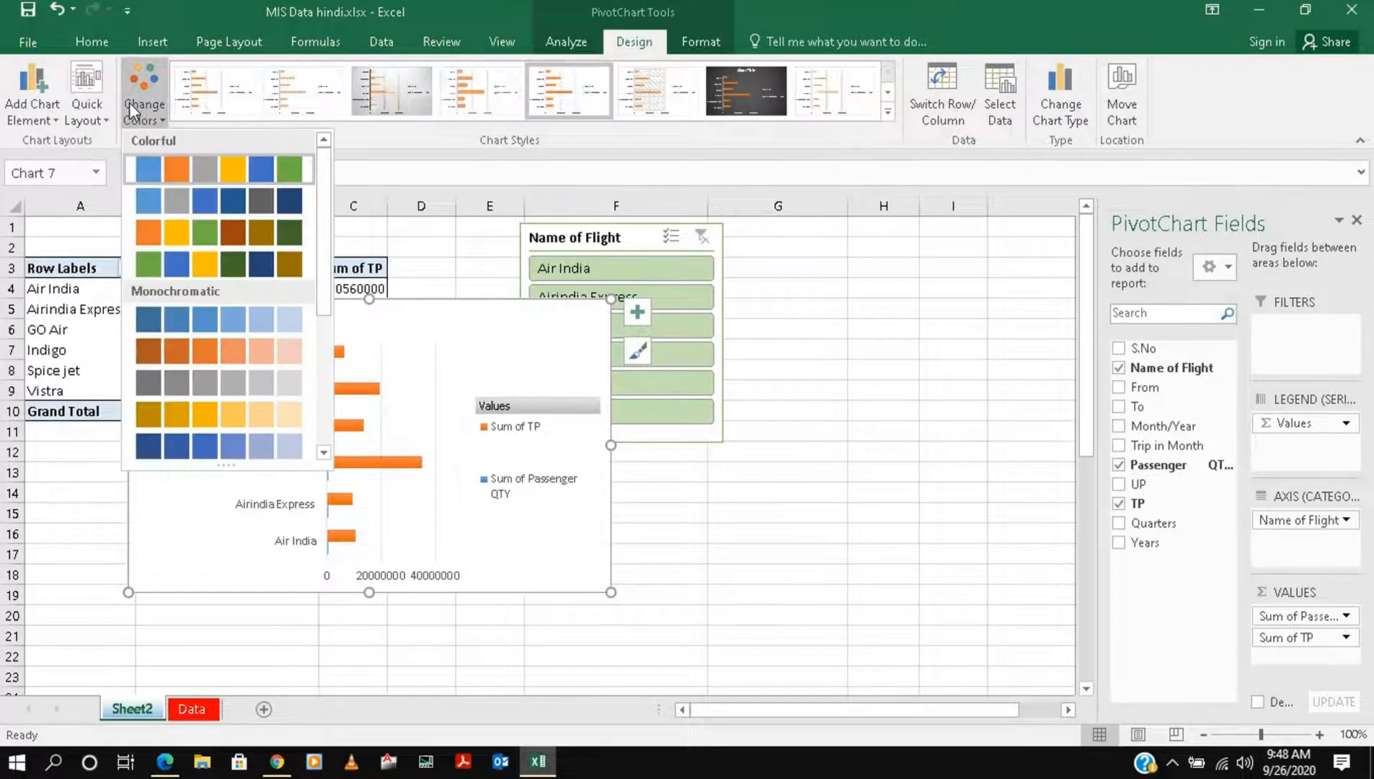
left_click(200, 239)
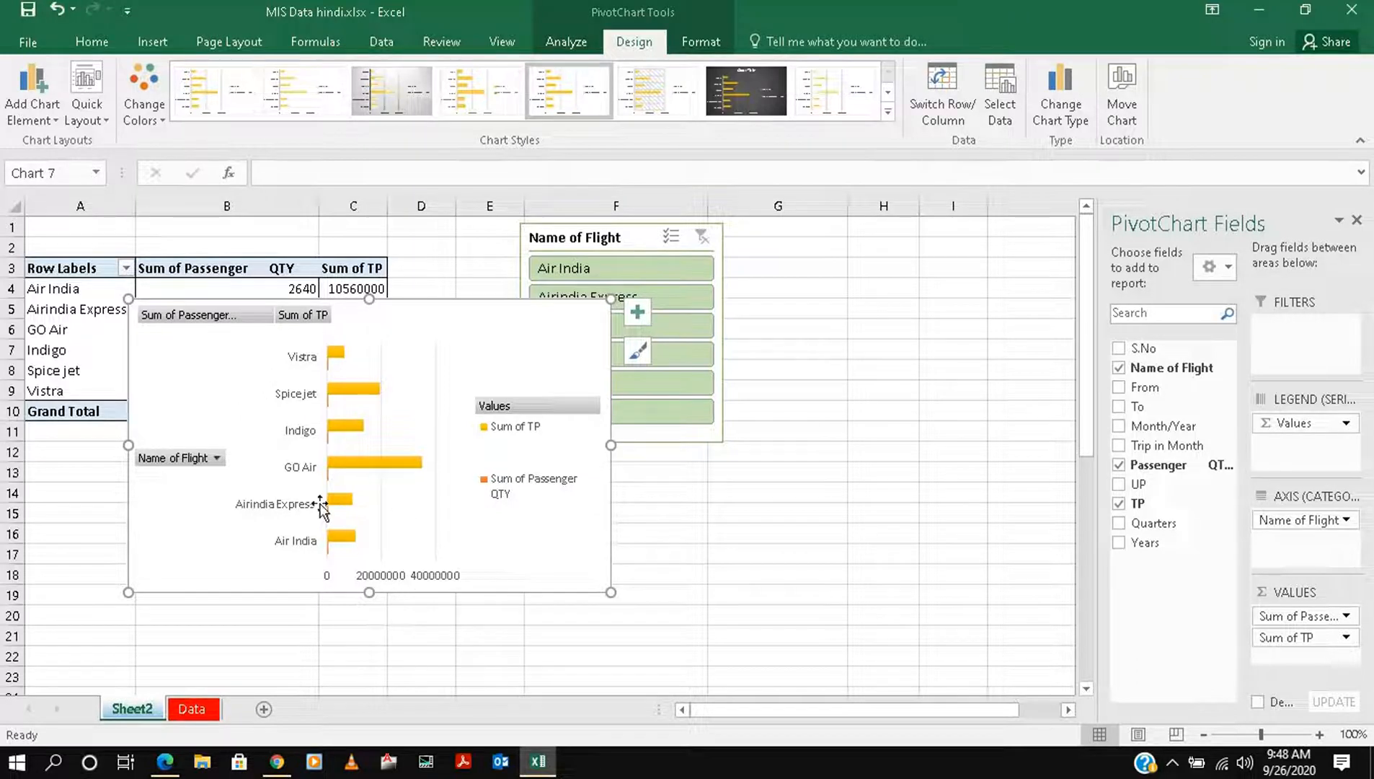
- Filter the PivotChart's Name of Flight field to show only Air India
left_click(208, 462)
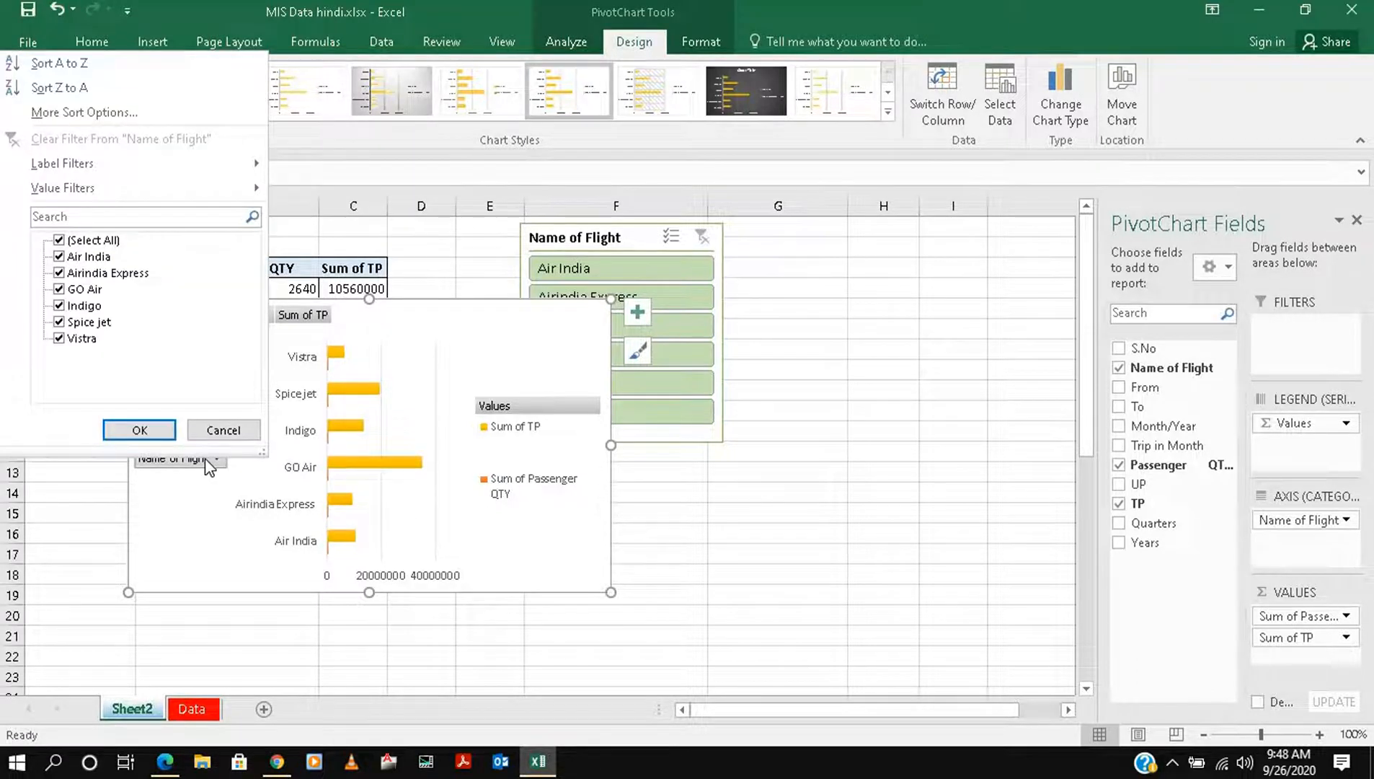
left_click(59, 240)
left_click(59, 256)
left_click(139, 430)
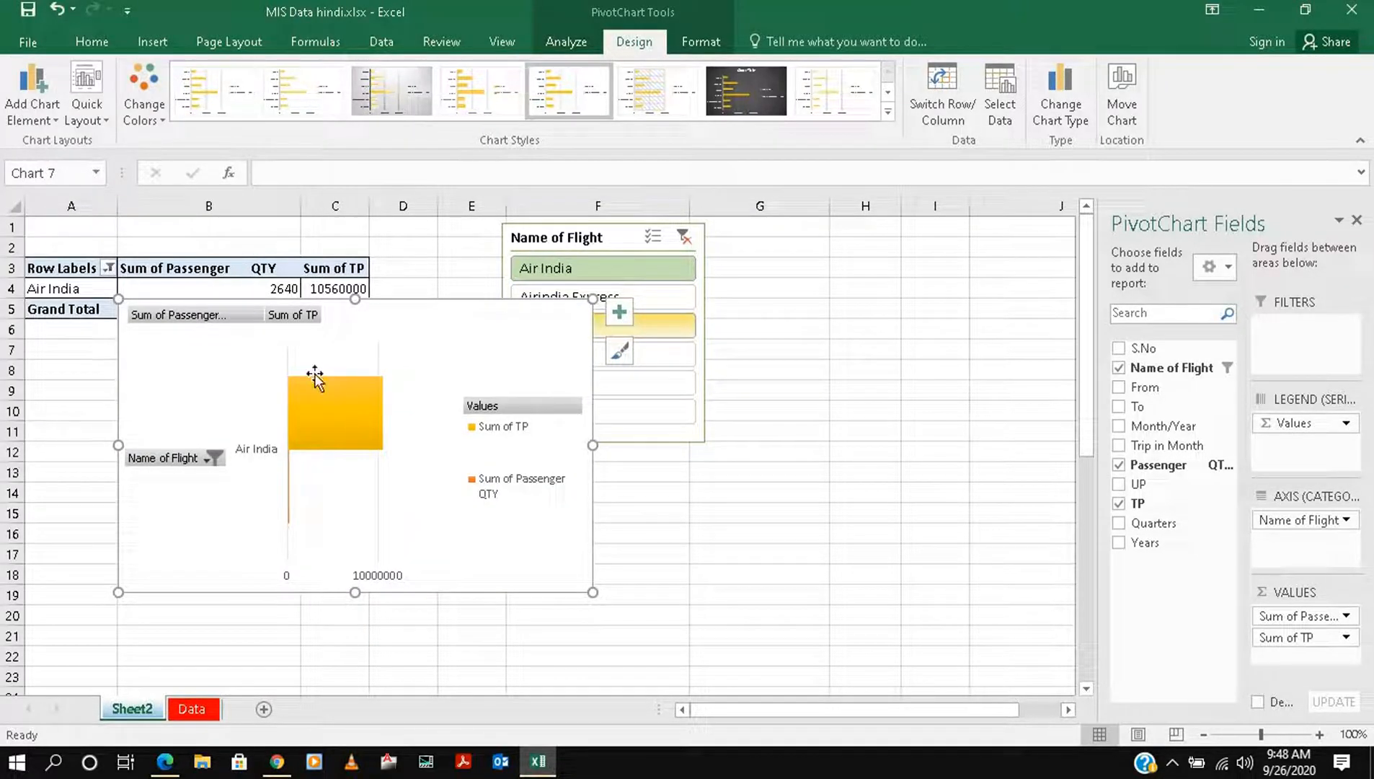
- Reselect all flights in the PivotChart's Name of Flight filter
left_click(211, 457)
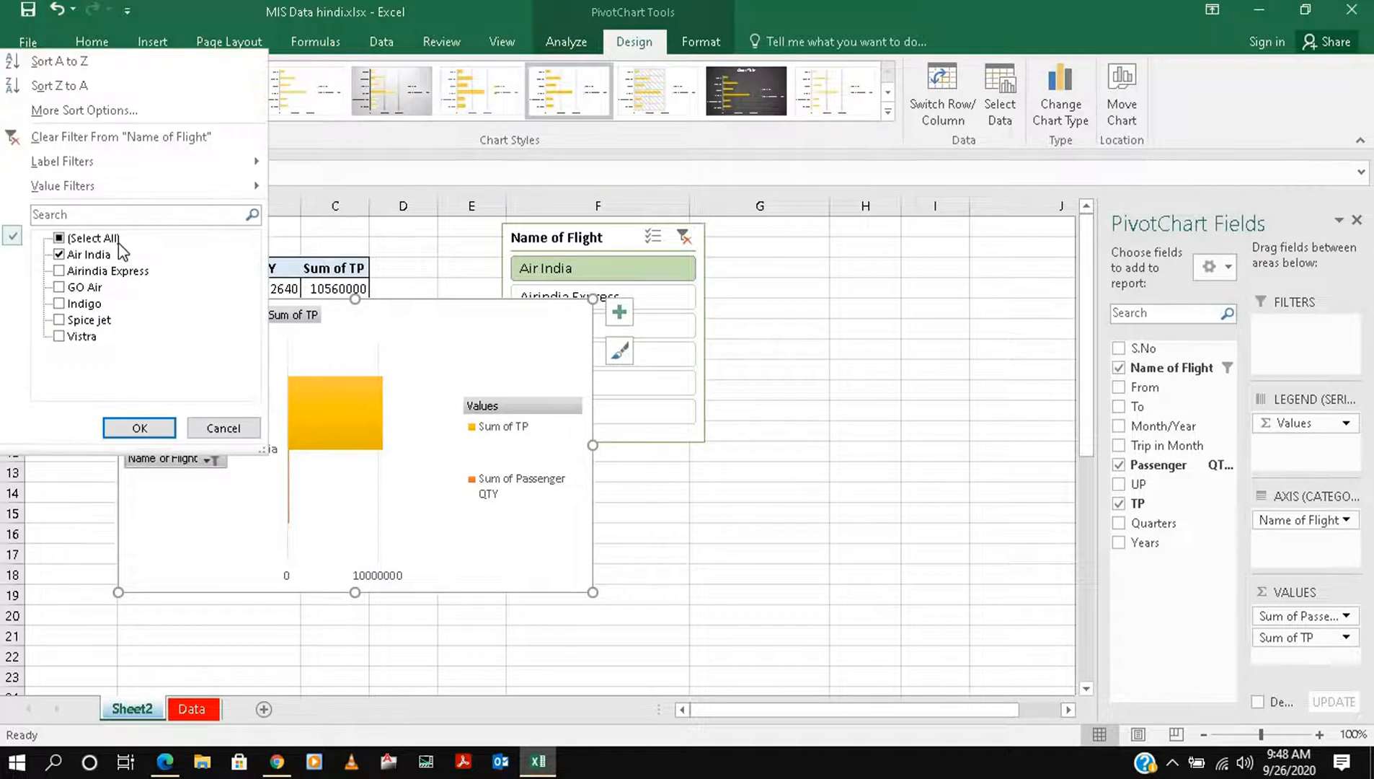
left_click(71, 239)
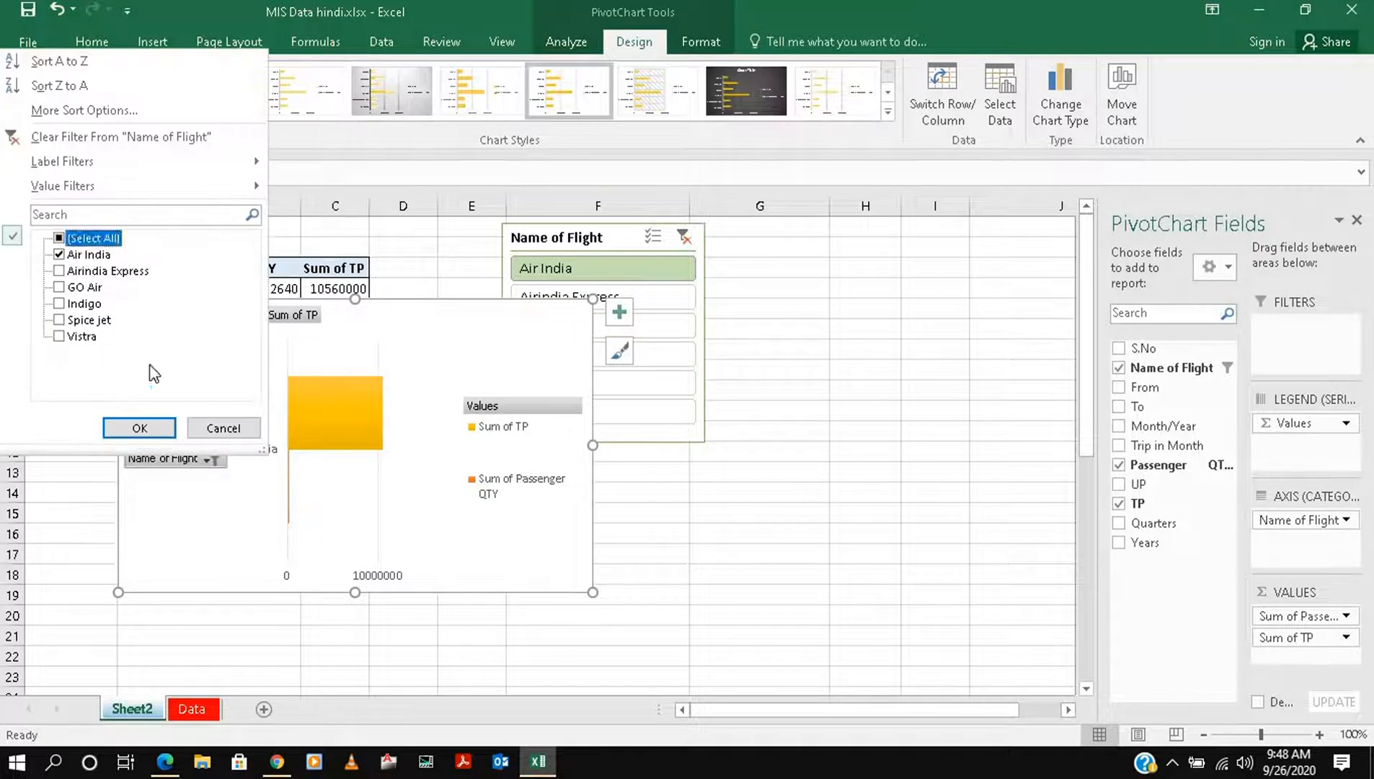
left_click(60, 238)
left_click(139, 428)
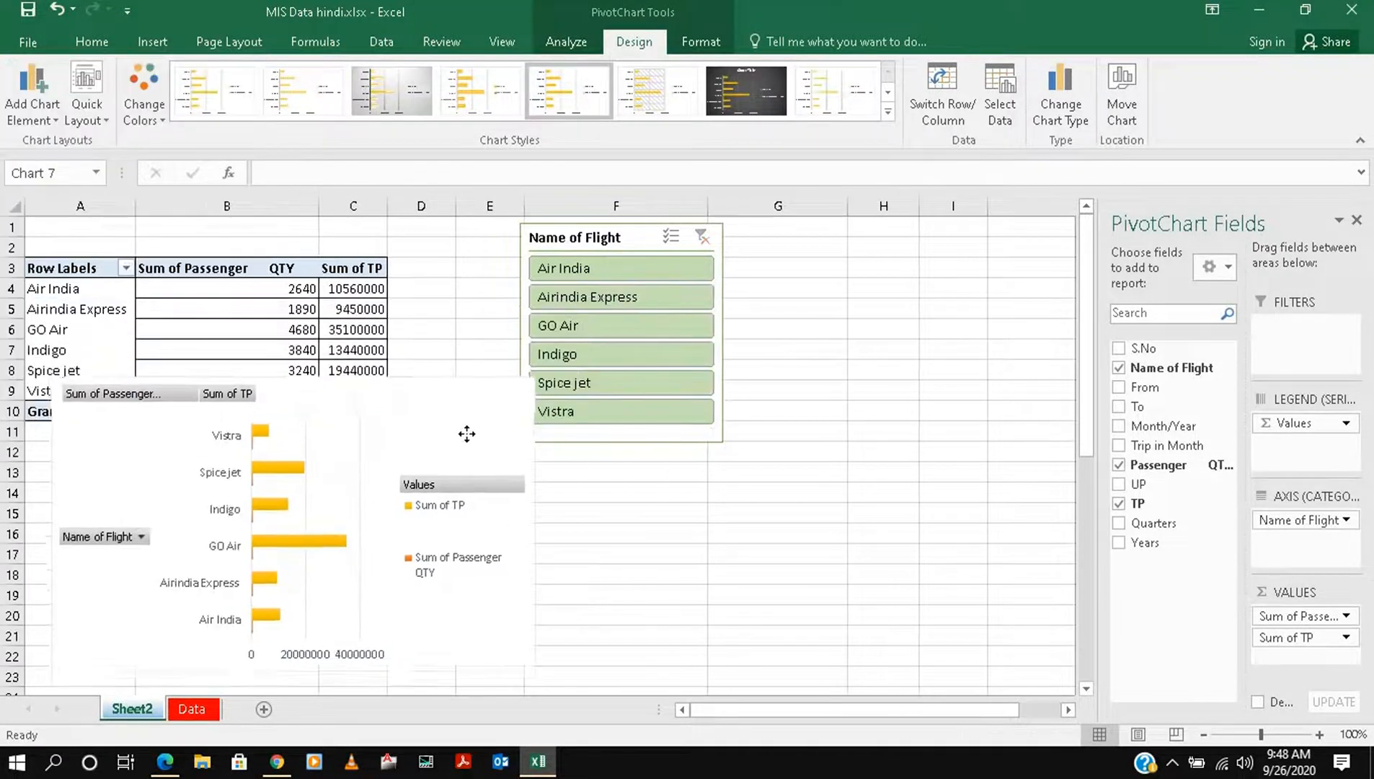
- Filter the pivot table and PivotChart through the slicer to Air India, GO Air and Indigo in turn, and clear the filter
left_click_drag(467, 433, 531, 440)
left_click(591, 274)
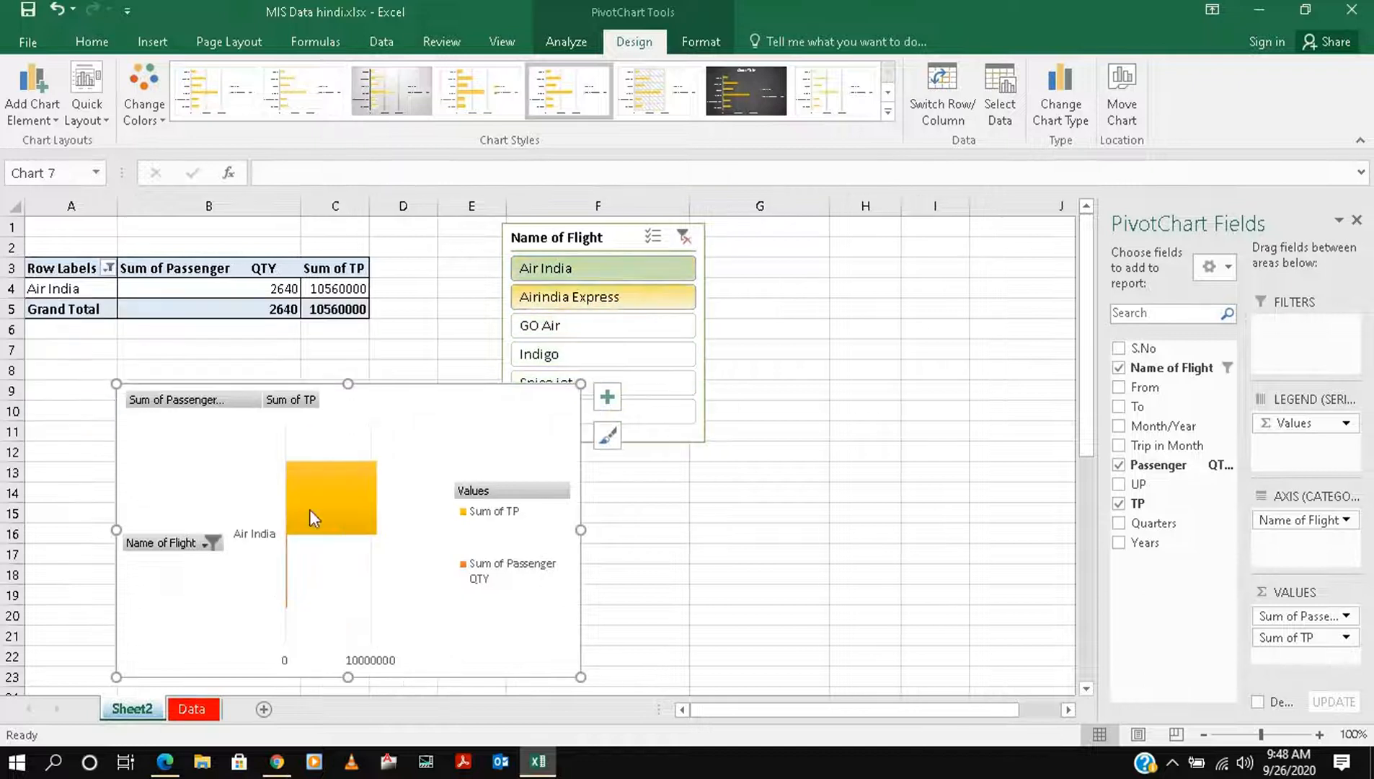
left_click(566, 328)
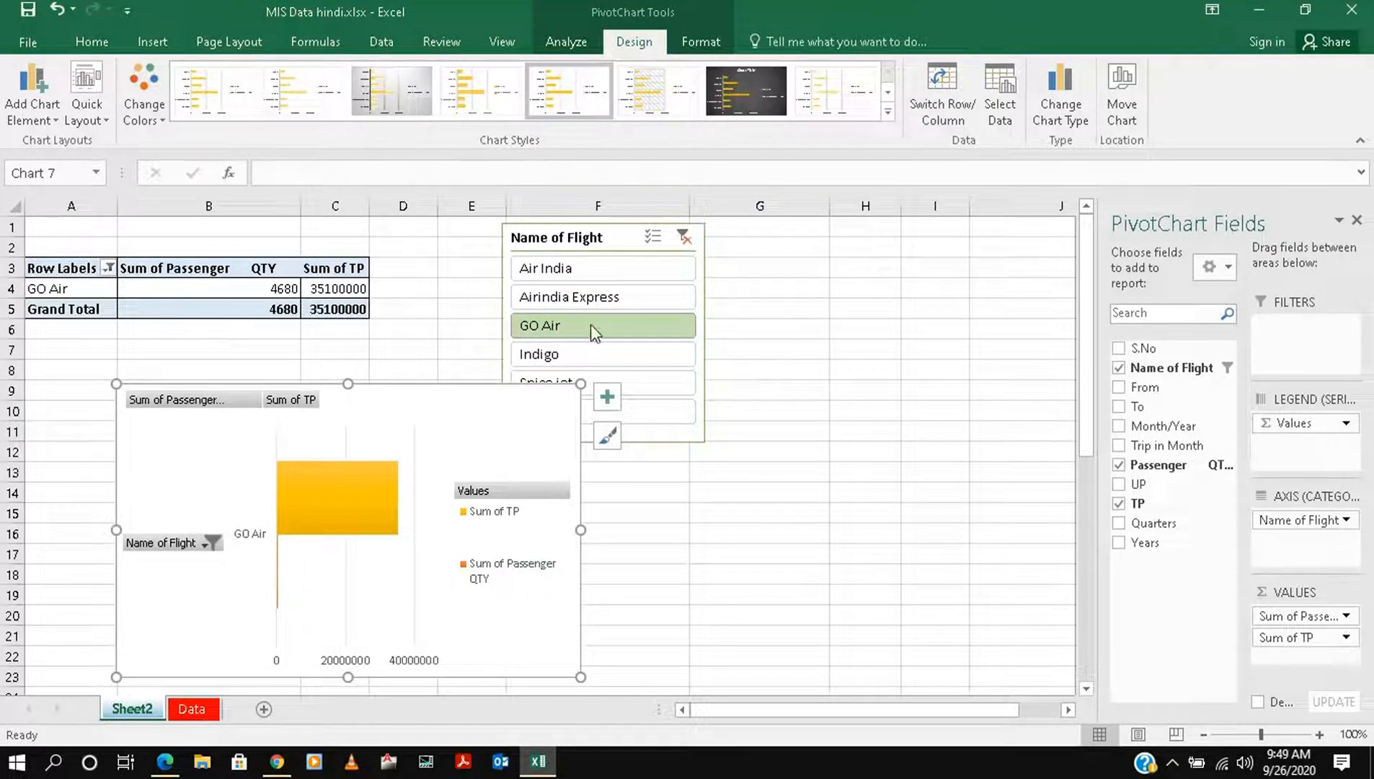
left_click(592, 355)
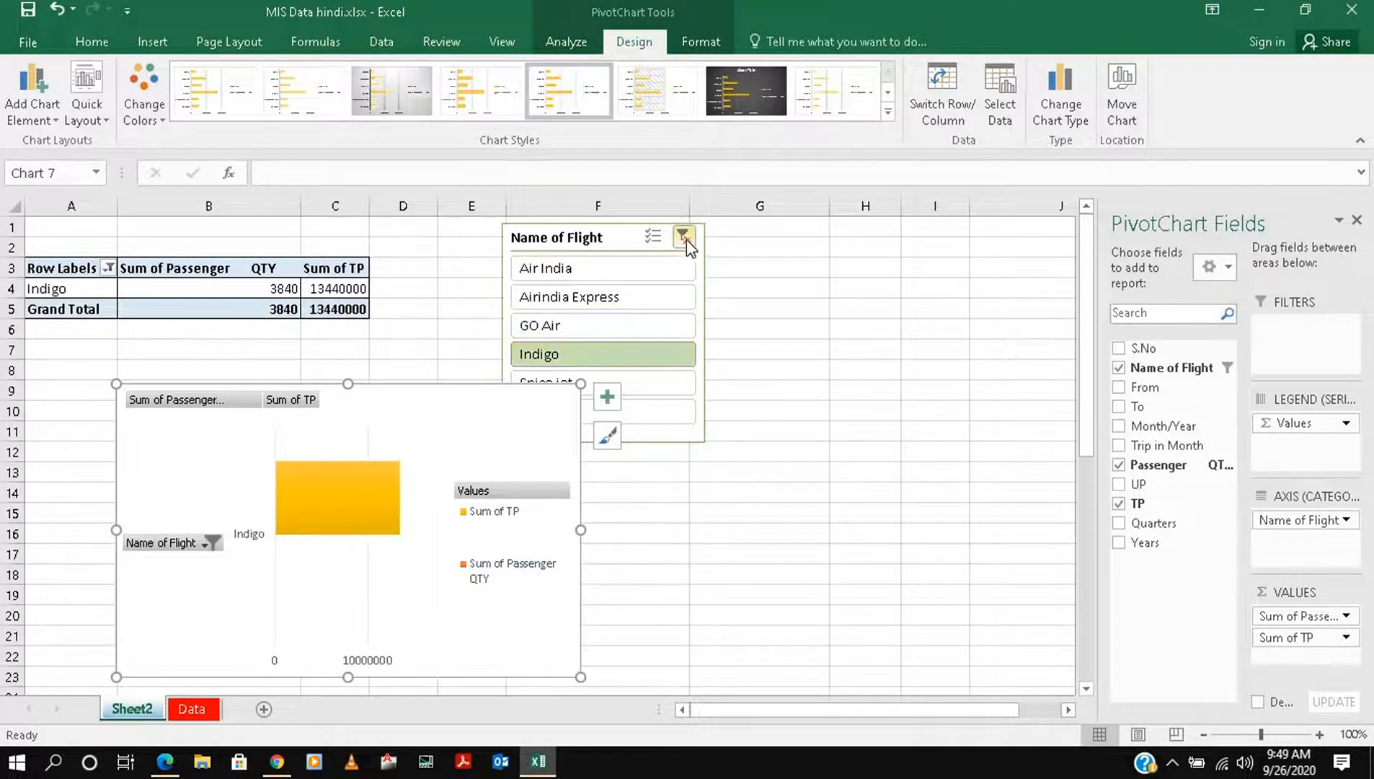
left_click(684, 238)
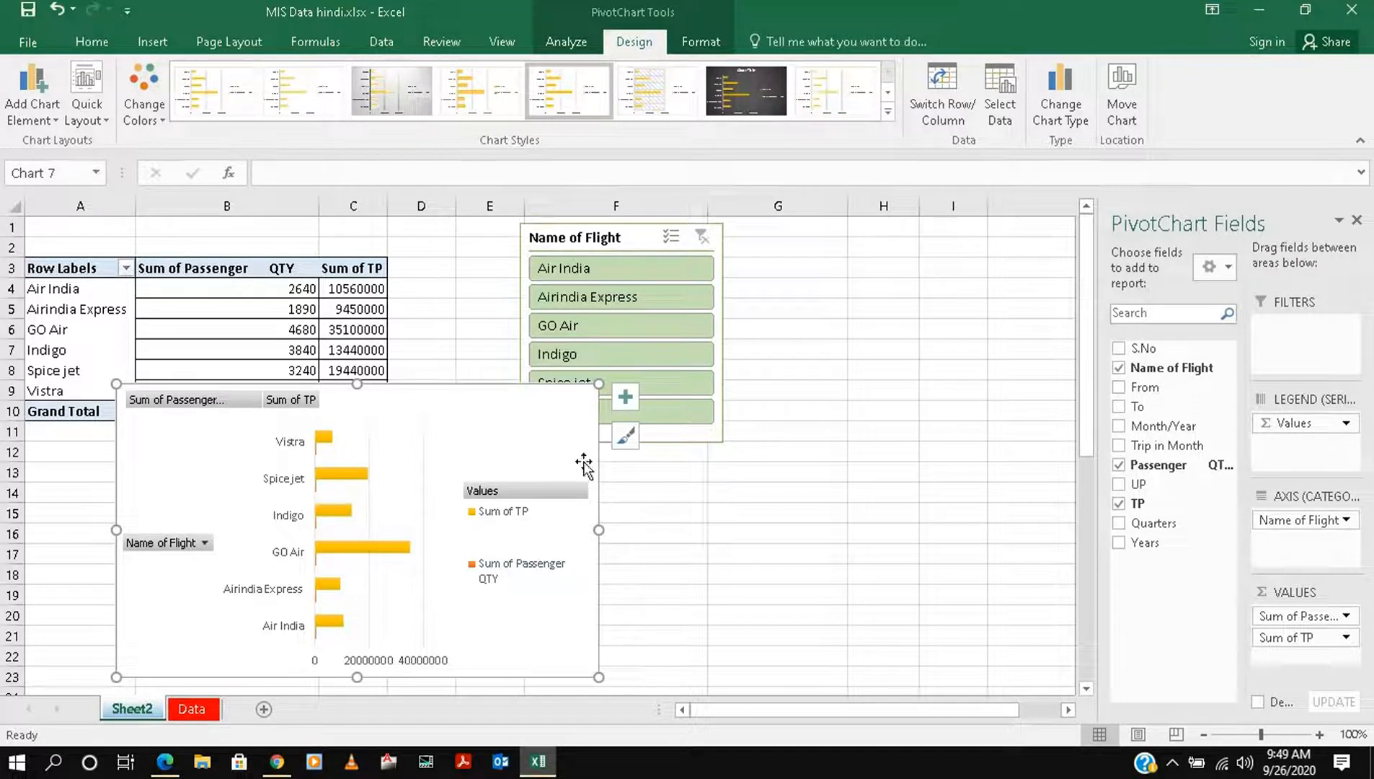
- Apply the dark-background chart style to the PivotChart and arrange the chart below the pivot table and the slicer beside it
left_click_drag(456, 418, 366, 462)
left_click_drag(367, 405, 362, 371)
left_click(745, 94)
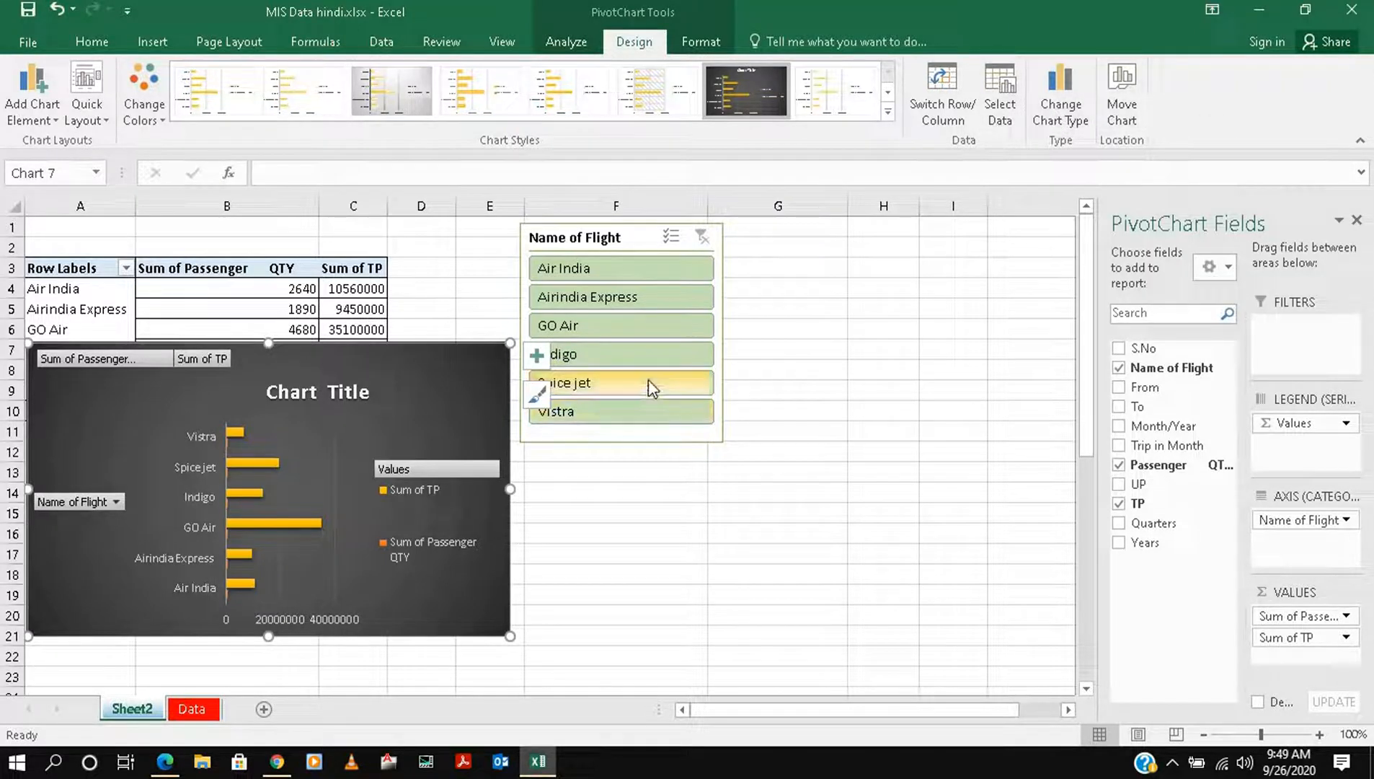
left_click_drag(423, 348, 421, 442)
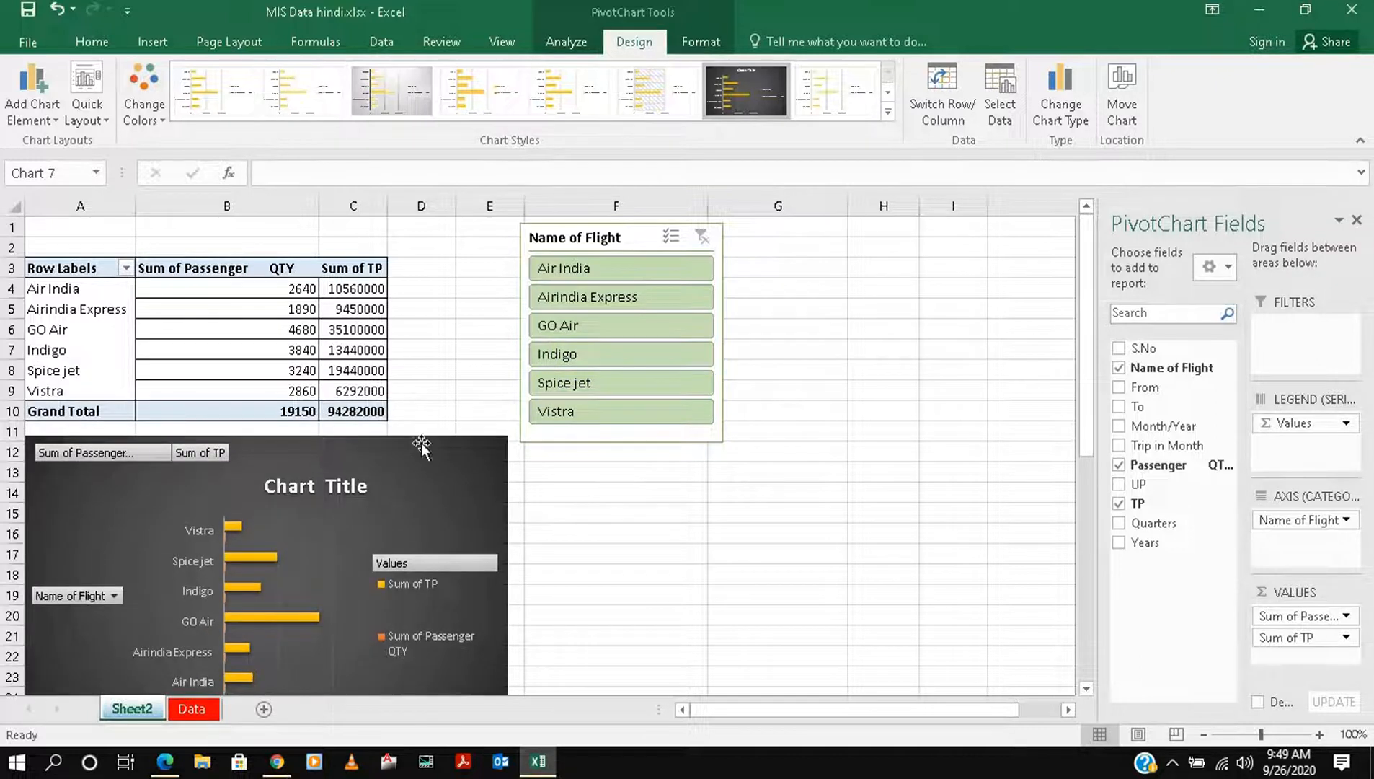
left_click_drag(537, 242, 425, 242)
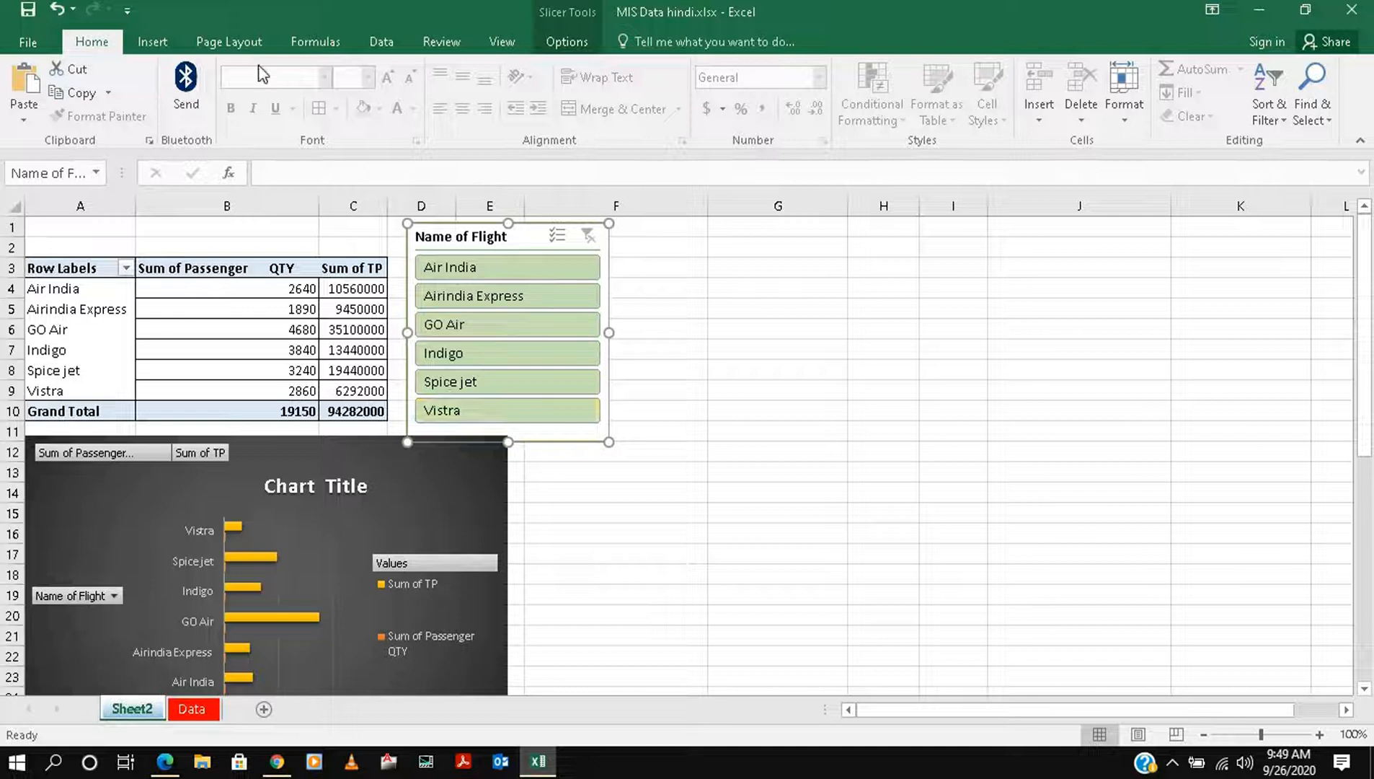
left_click(493, 47)
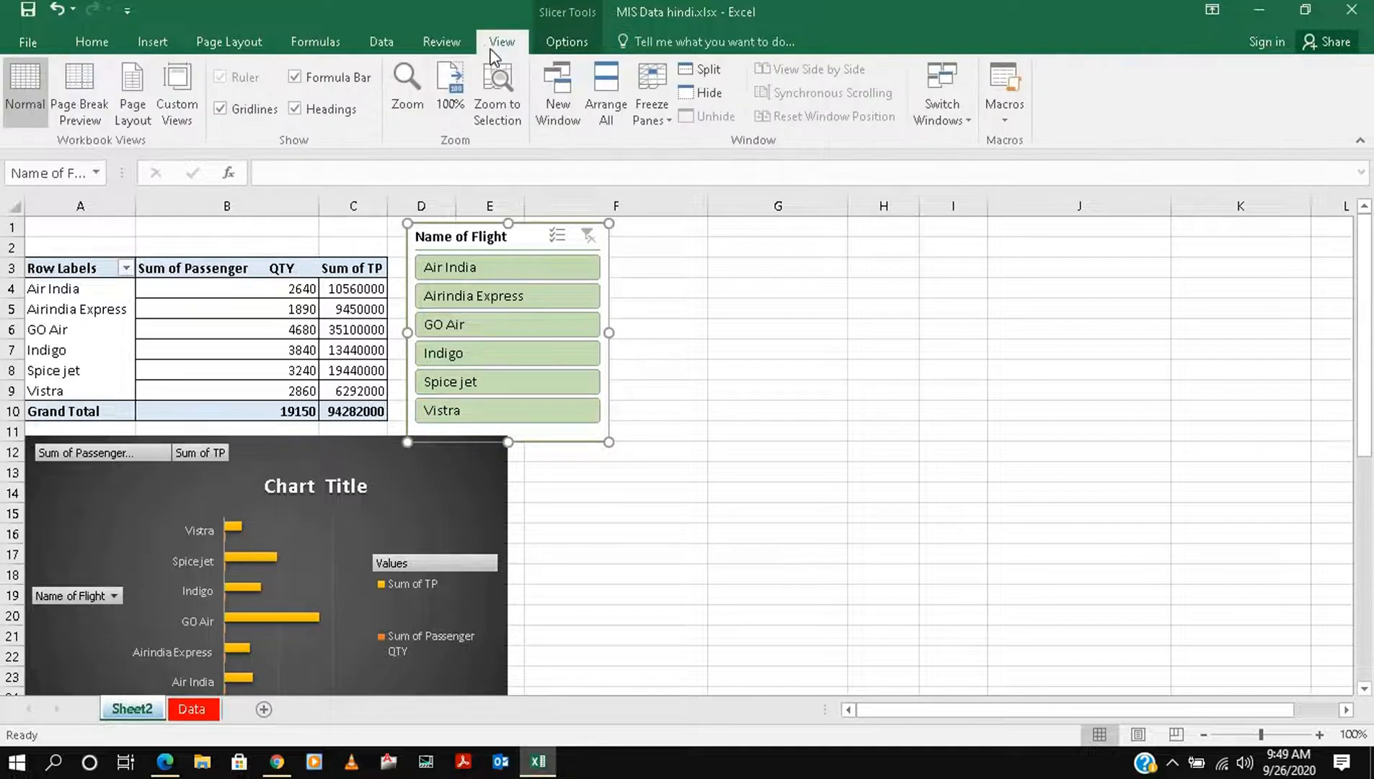
left_click(237, 268)
left_click(569, 41)
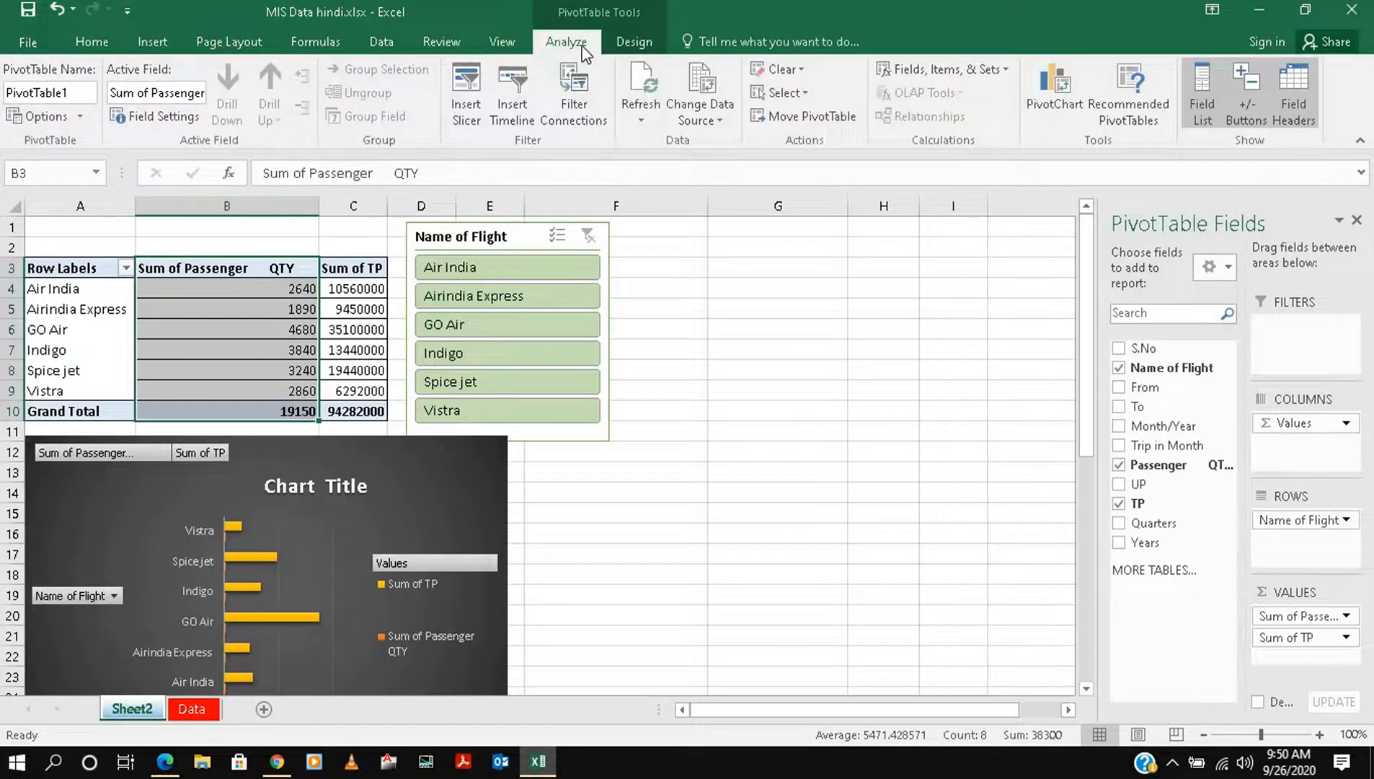
left_click(626, 41)
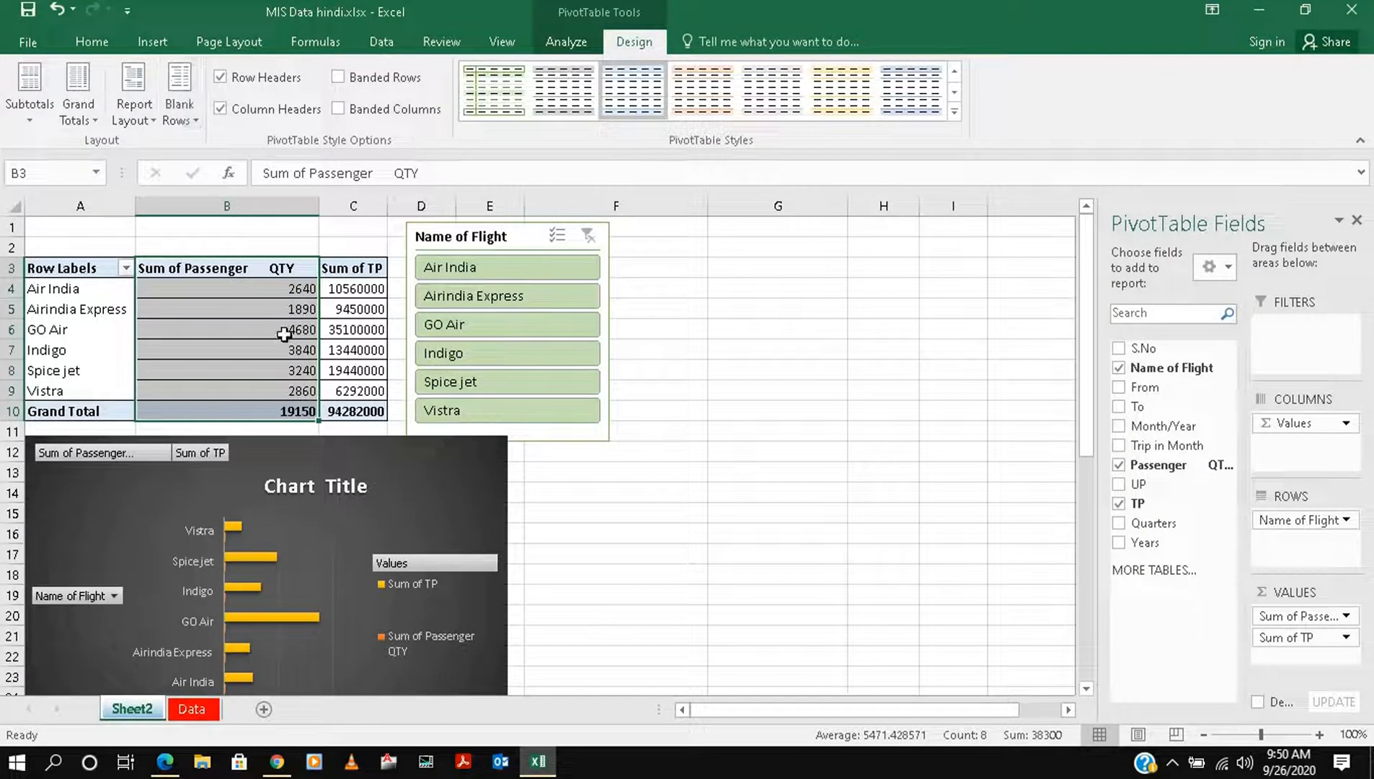
left_click(469, 238)
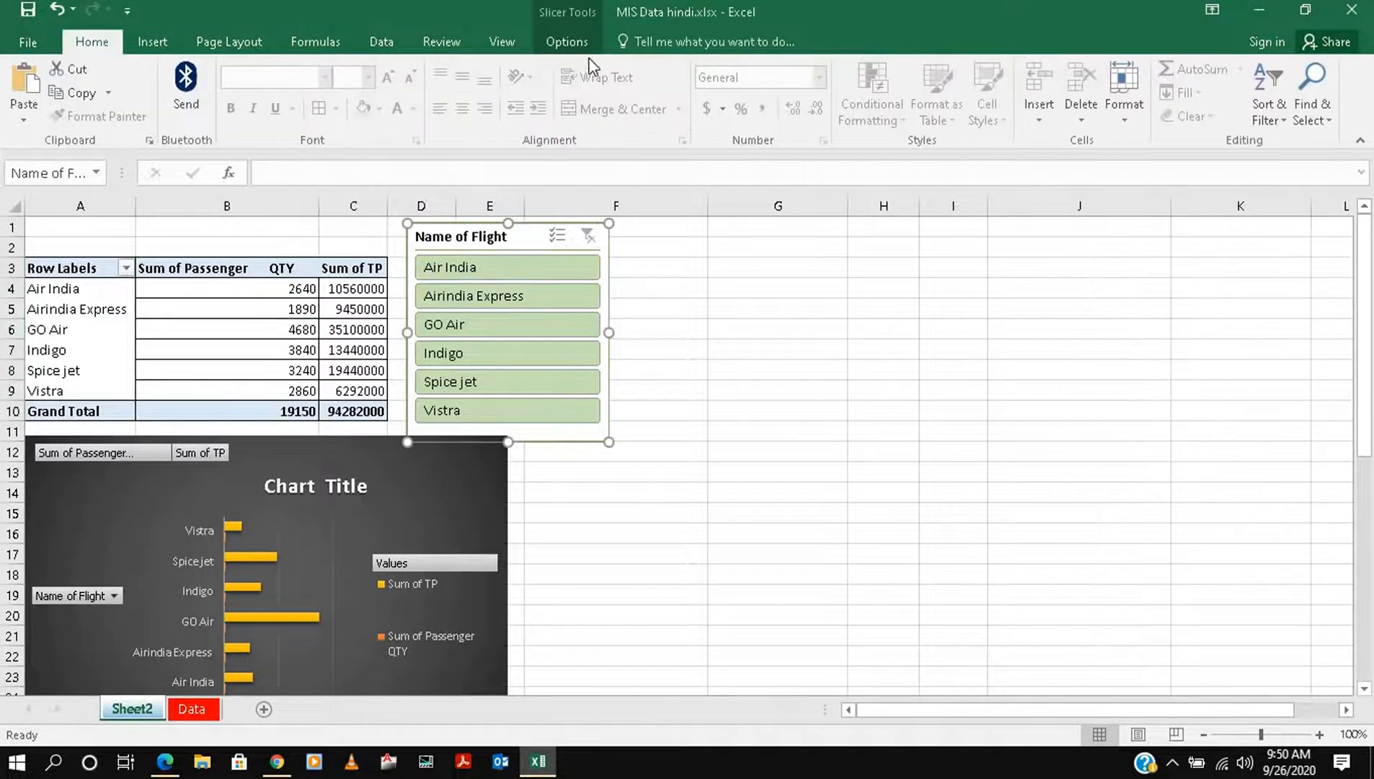
left_click(554, 34)
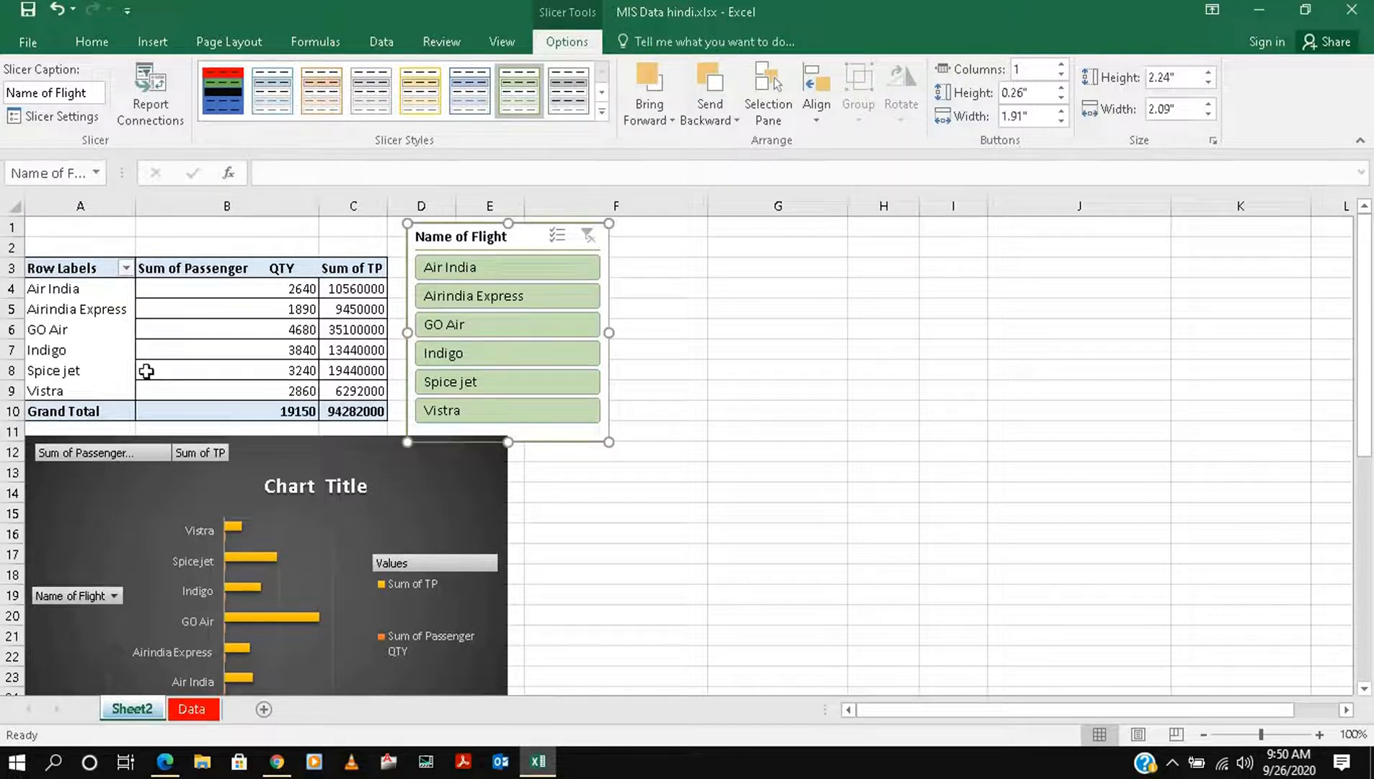
- Insert a combined PivotChart and PivotTable from the Data sheet's range A2:I128, placed at cell G2 of Sheet2
left_click(192, 709)
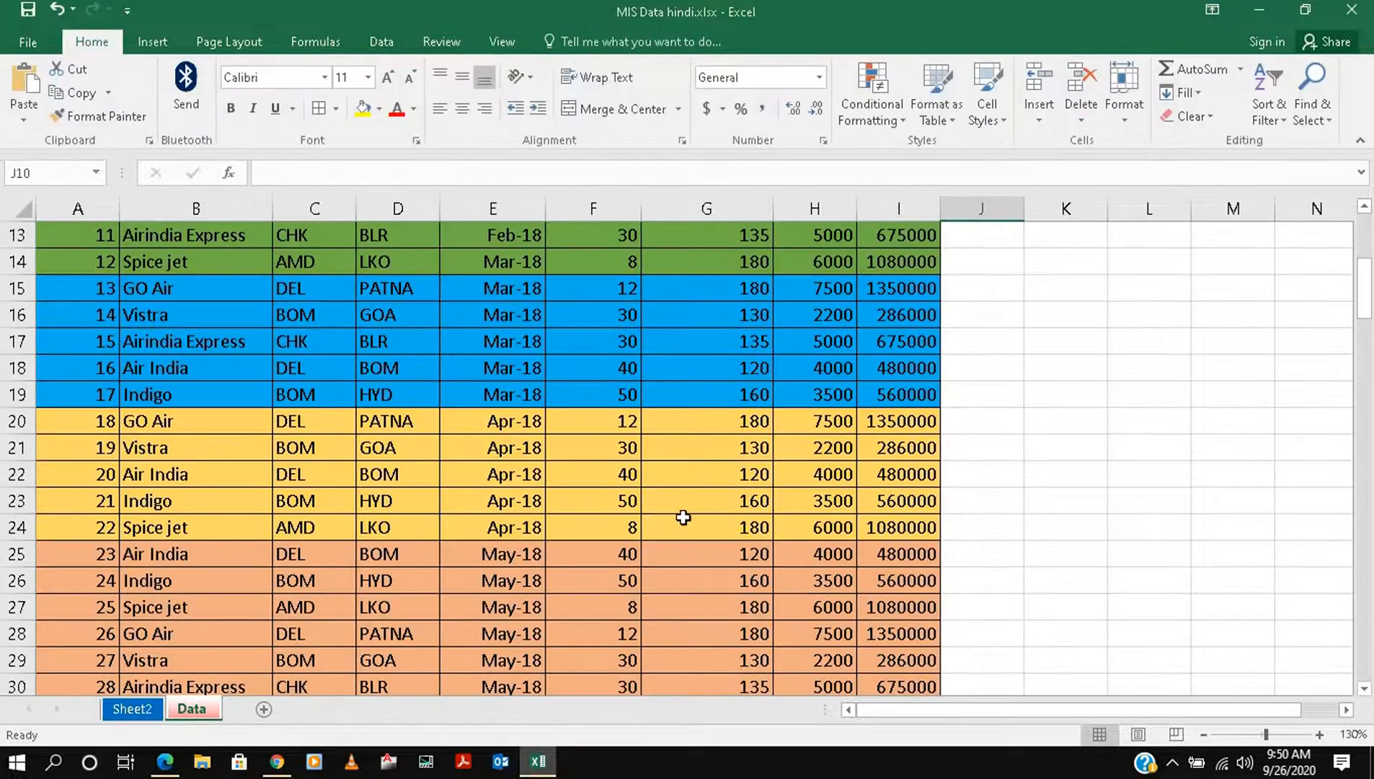
scroll(674, 515, "up", 4)
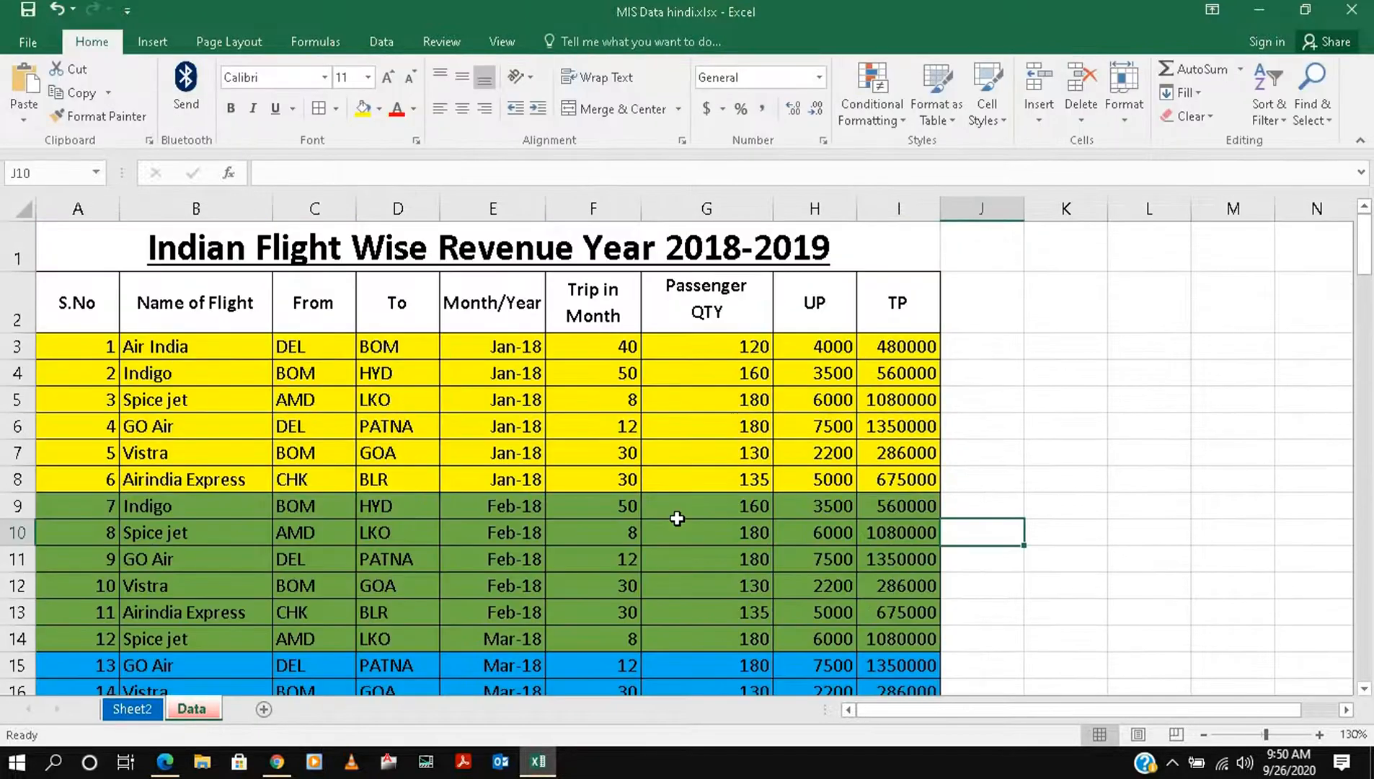
left_click(152, 41)
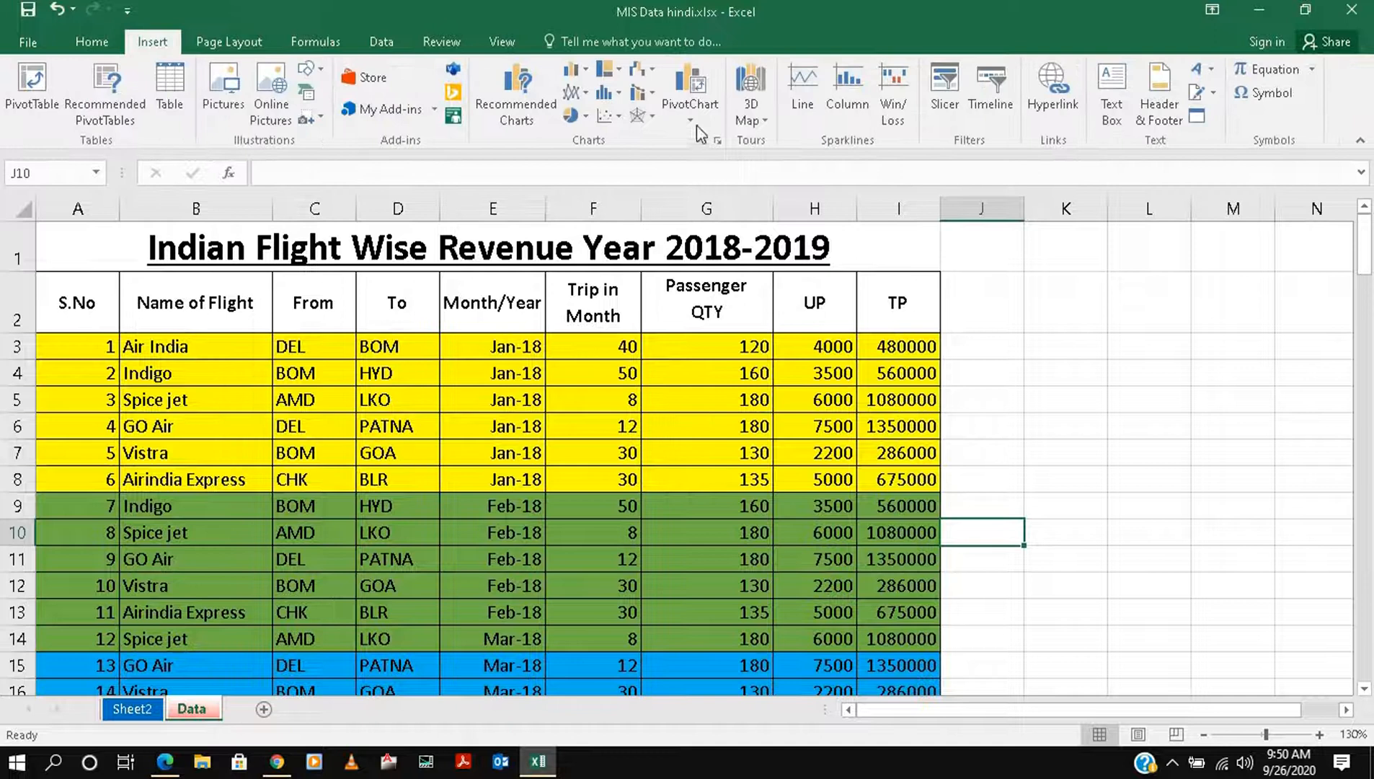
left_click(691, 119)
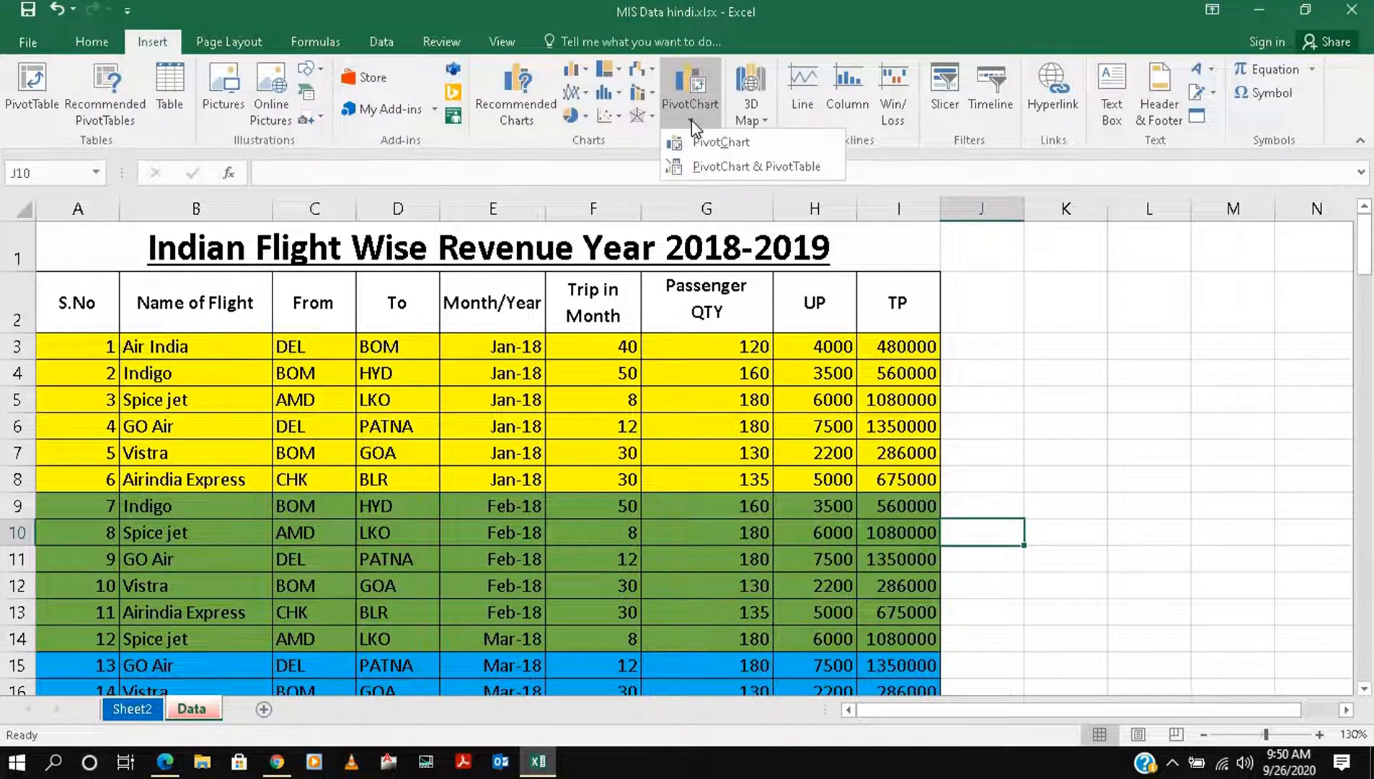
left_click(713, 162)
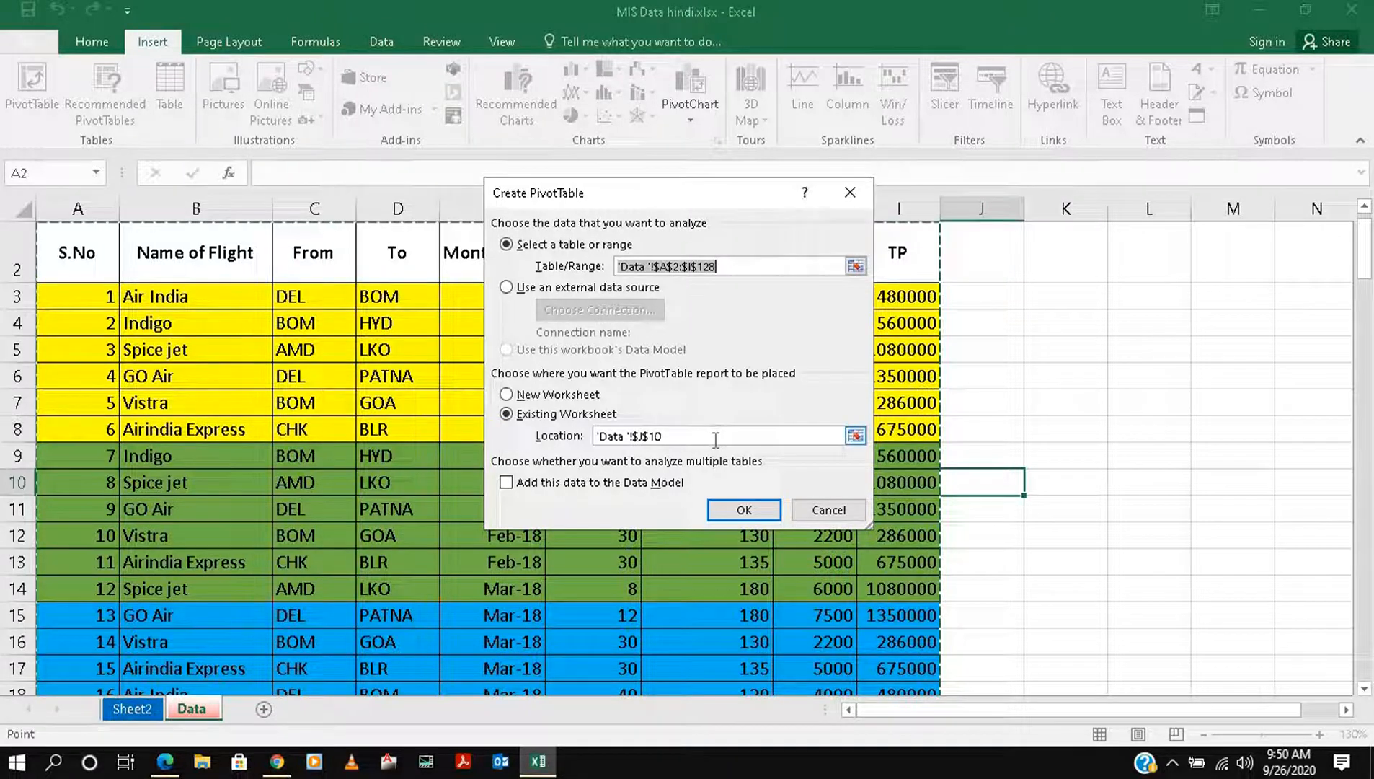
left_click_drag(725, 436, 595, 436)
key("BackSpace")
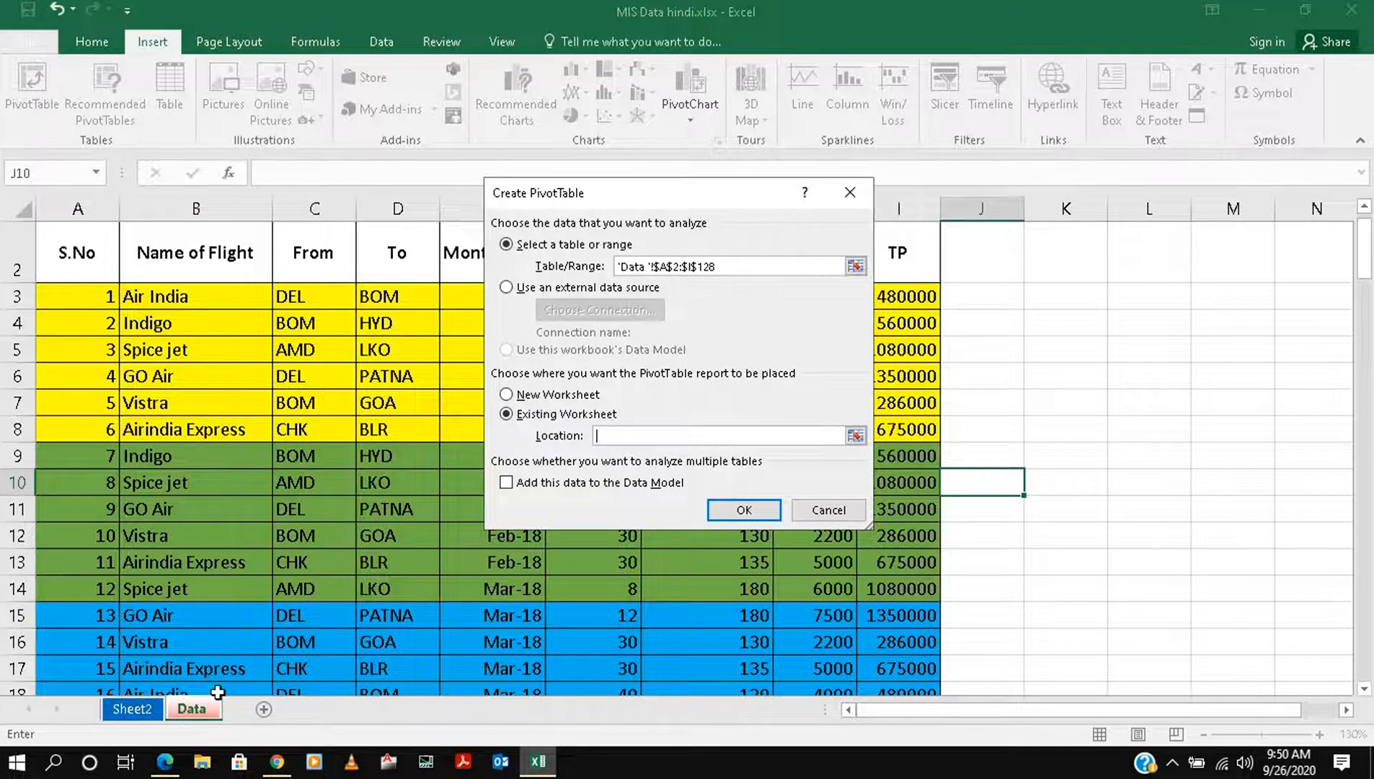
left_click(132, 709)
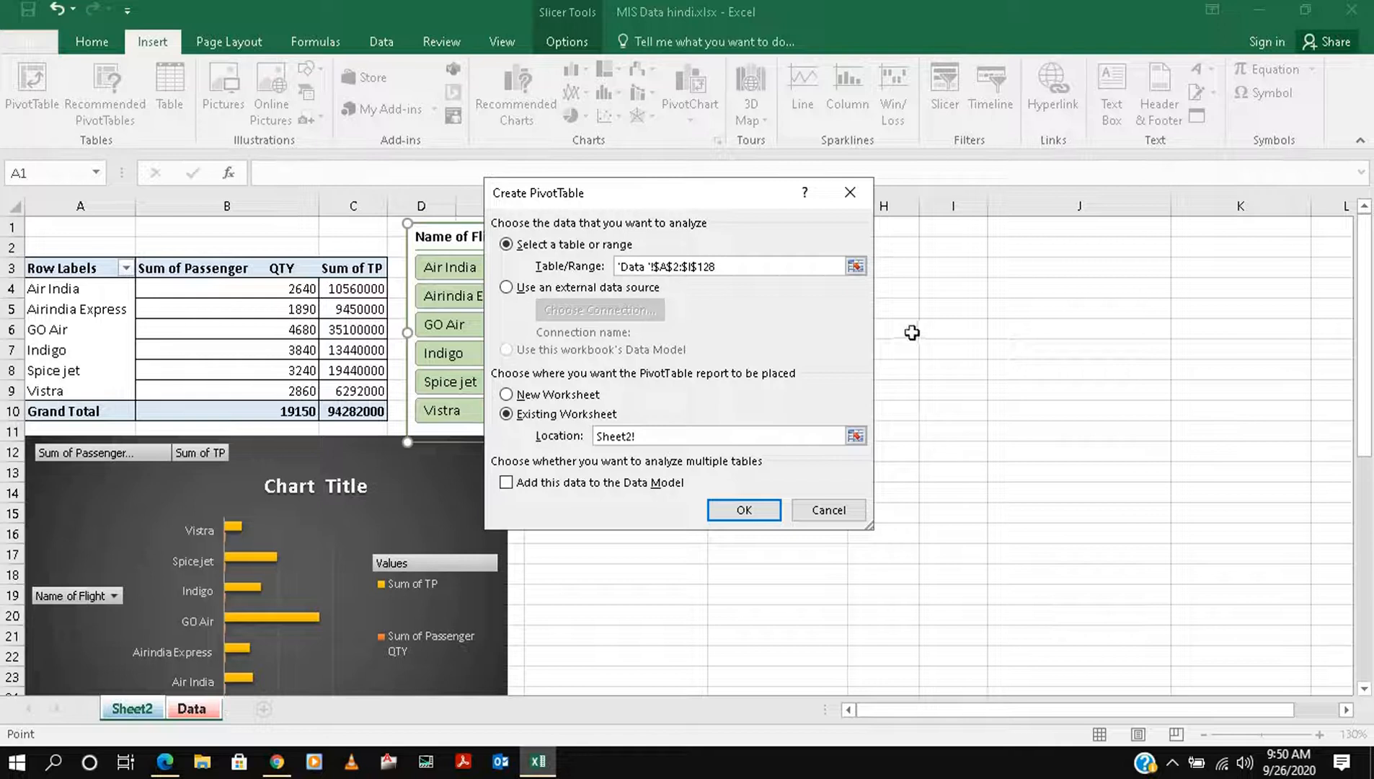
left_click_drag(710, 201, 1102, 323)
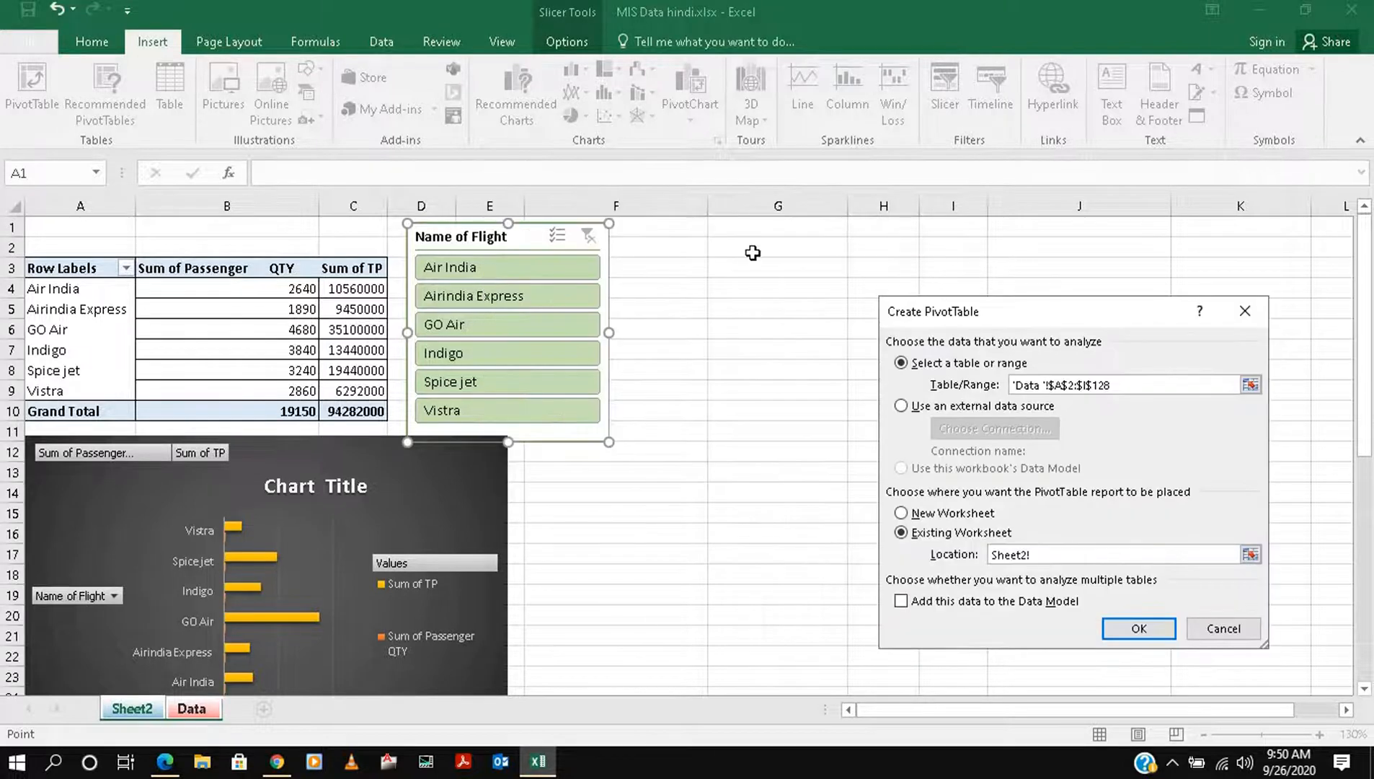
left_click(739, 249)
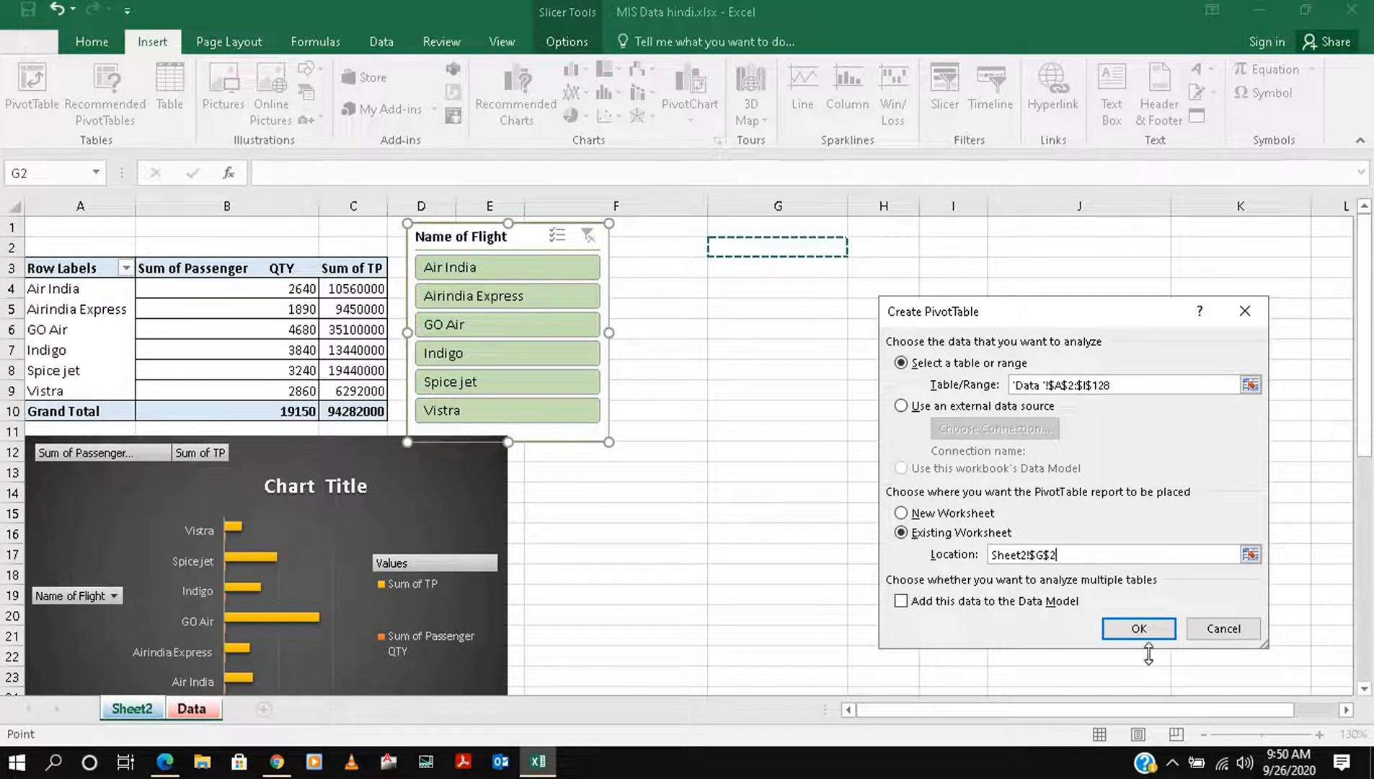
left_click(1139, 628)
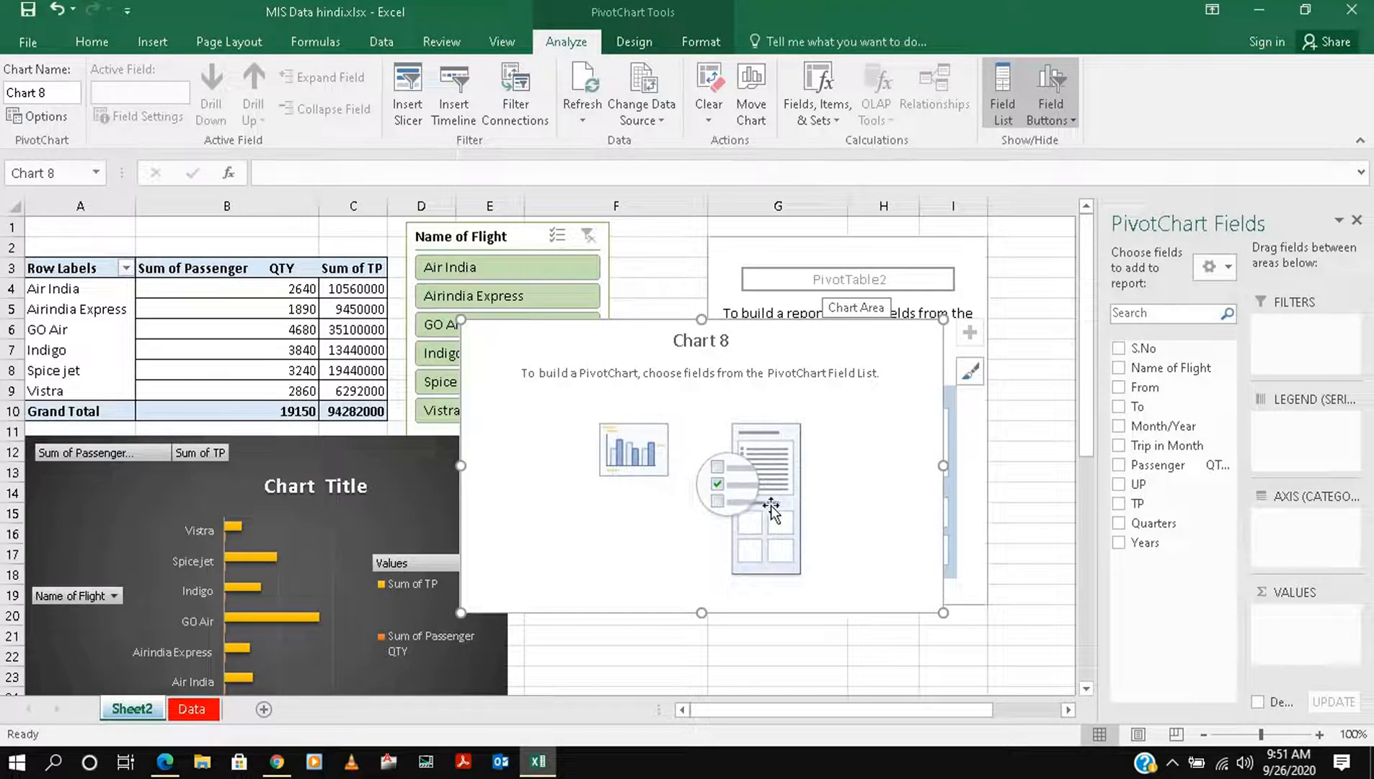
- Add Name of Flight to the rows of the new pivot table at G2
left_click(717, 247)
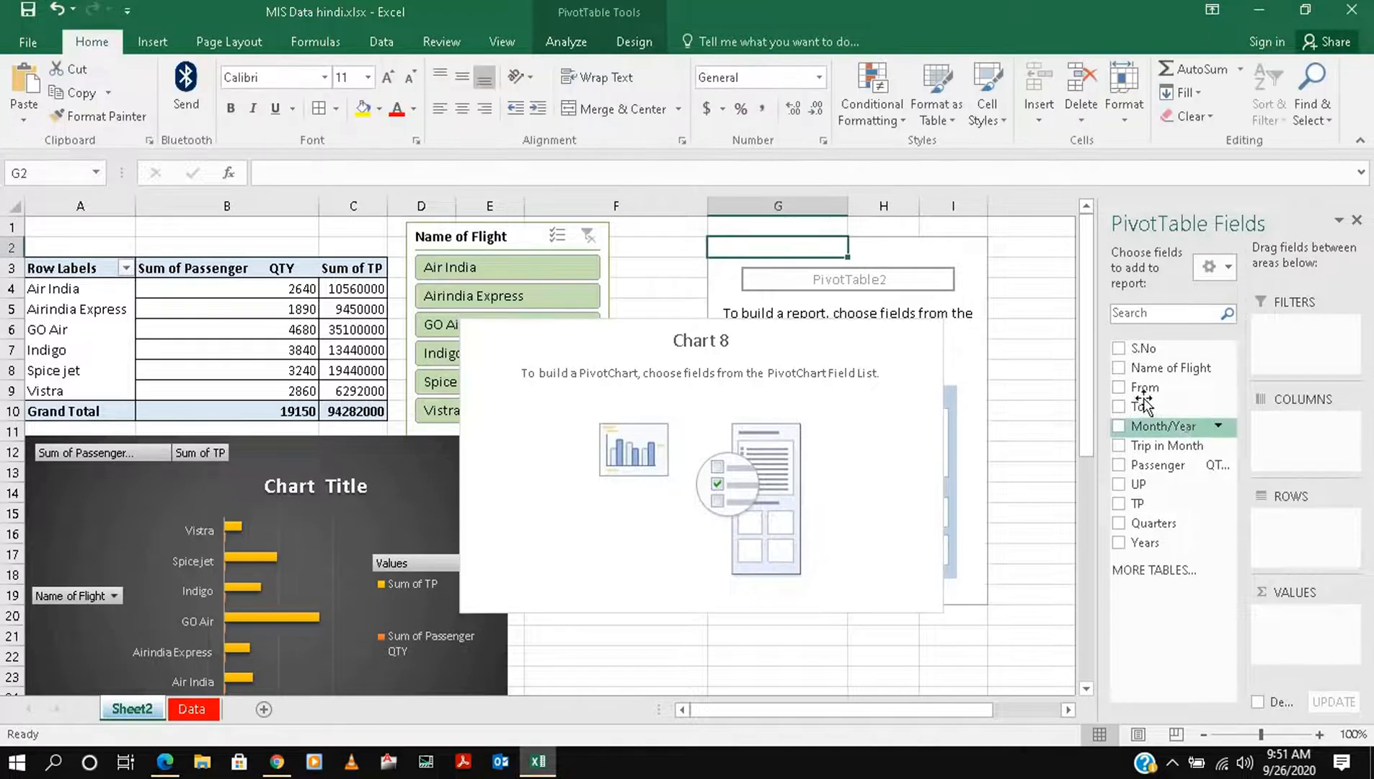
left_click(1122, 368)
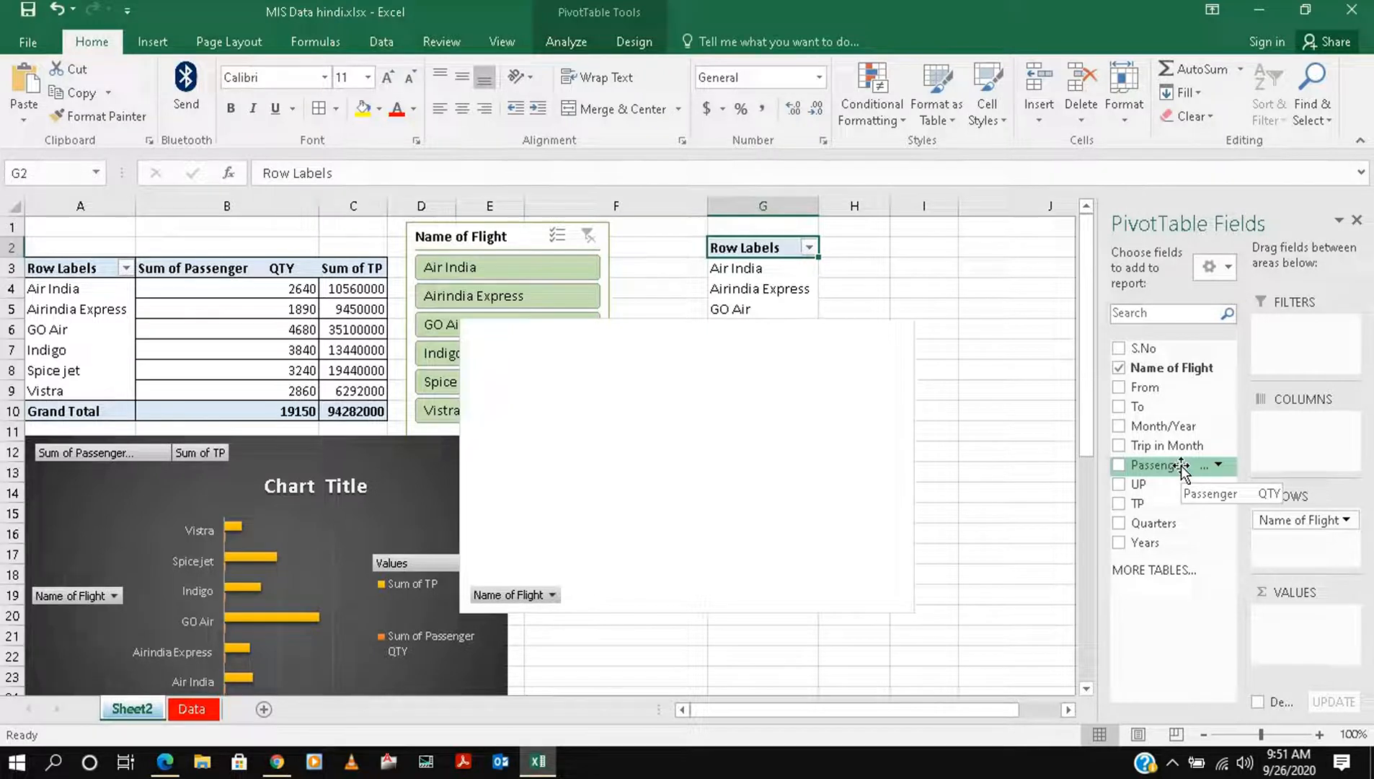
left_click(1119, 427)
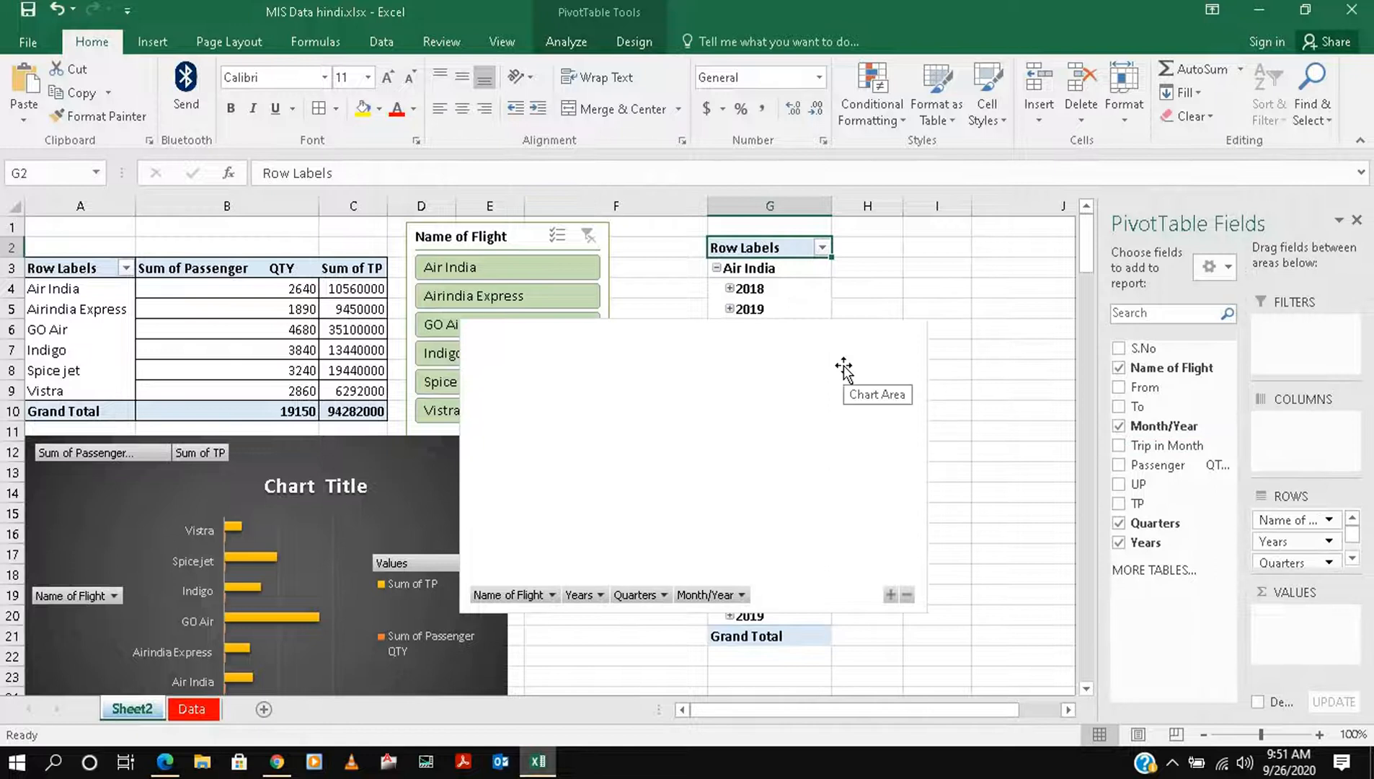
left_click(1120, 524)
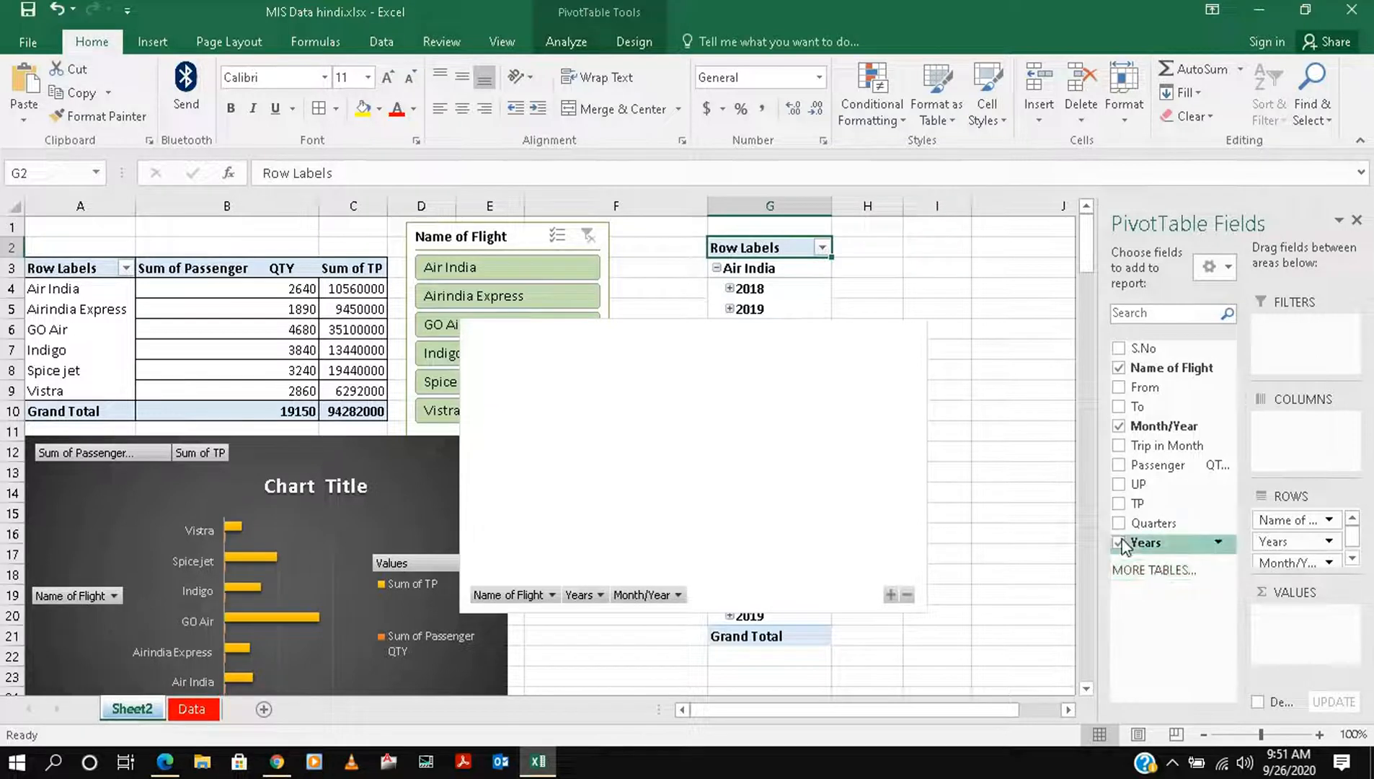
left_click(1353, 559)
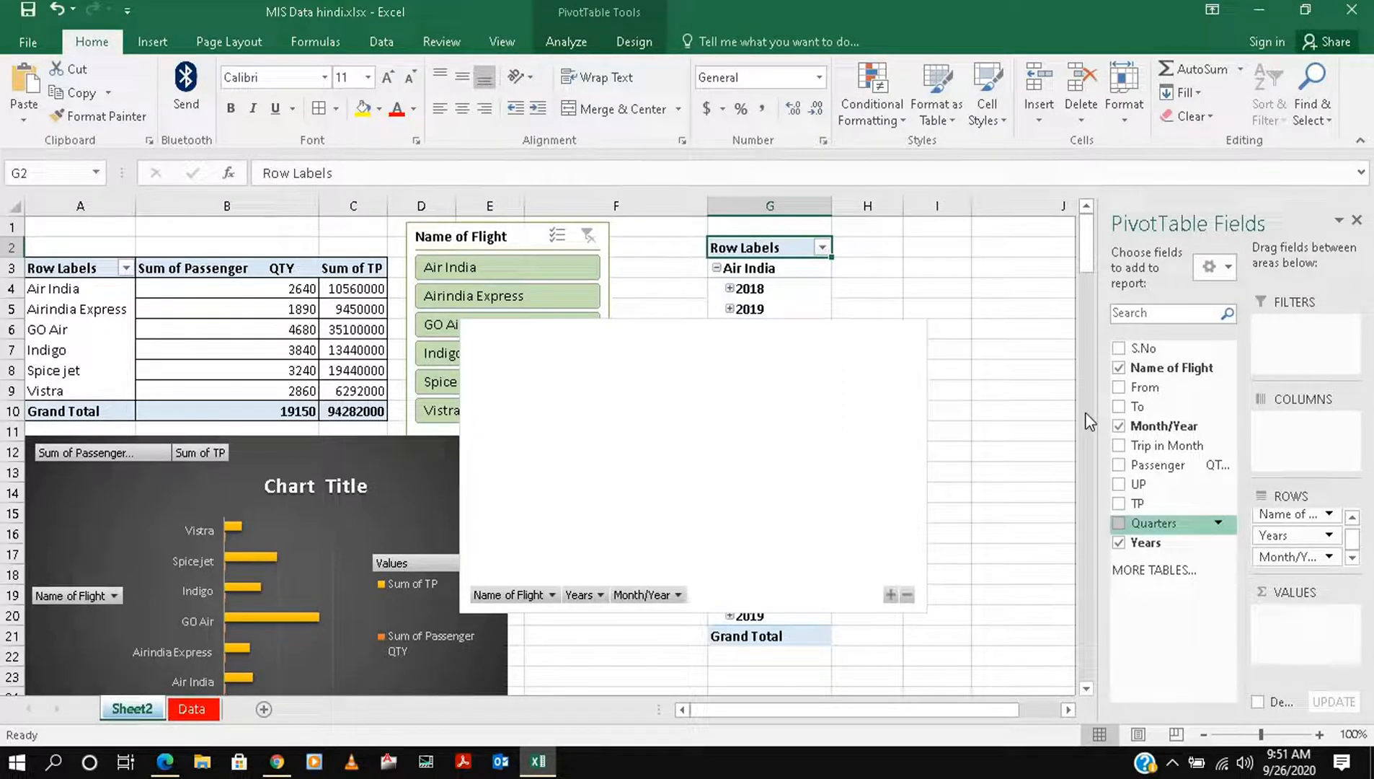
left_click(1119, 426)
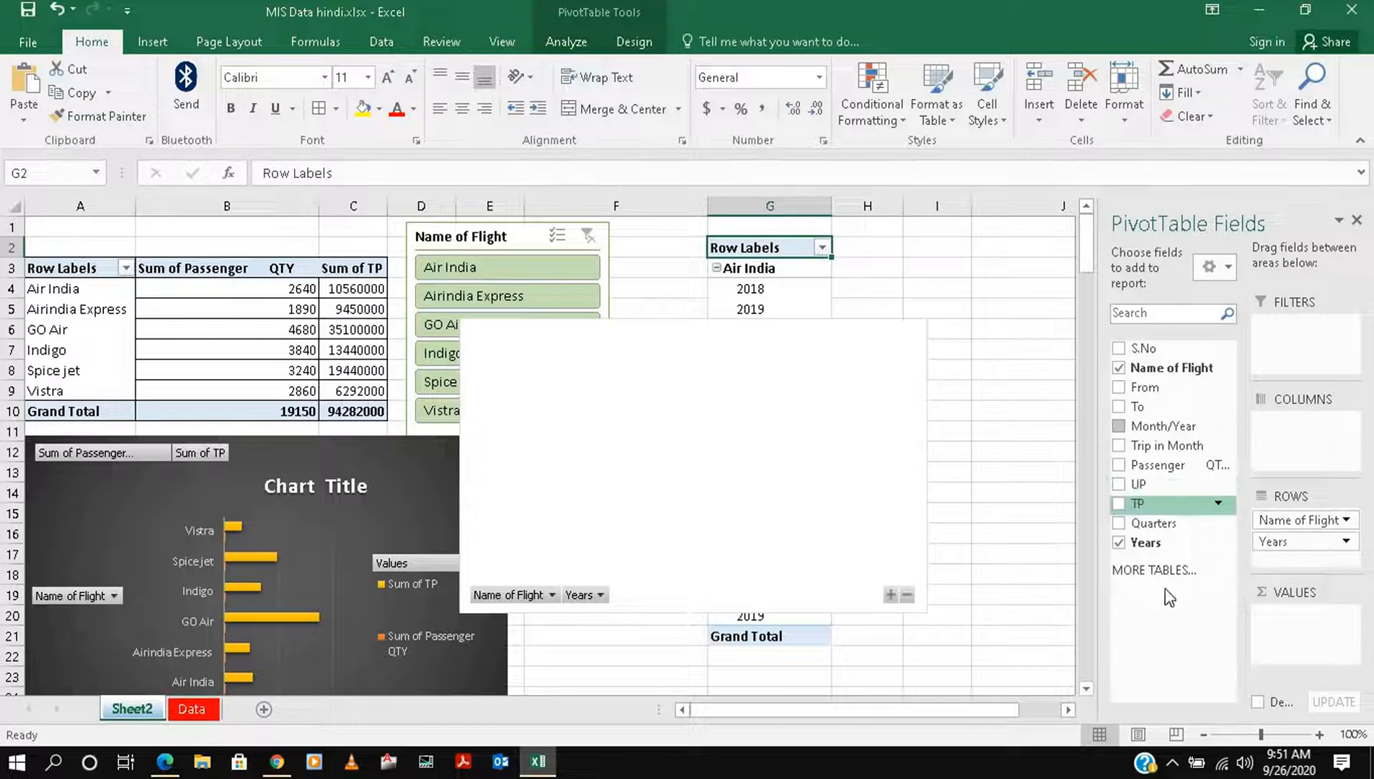
left_click(1119, 542)
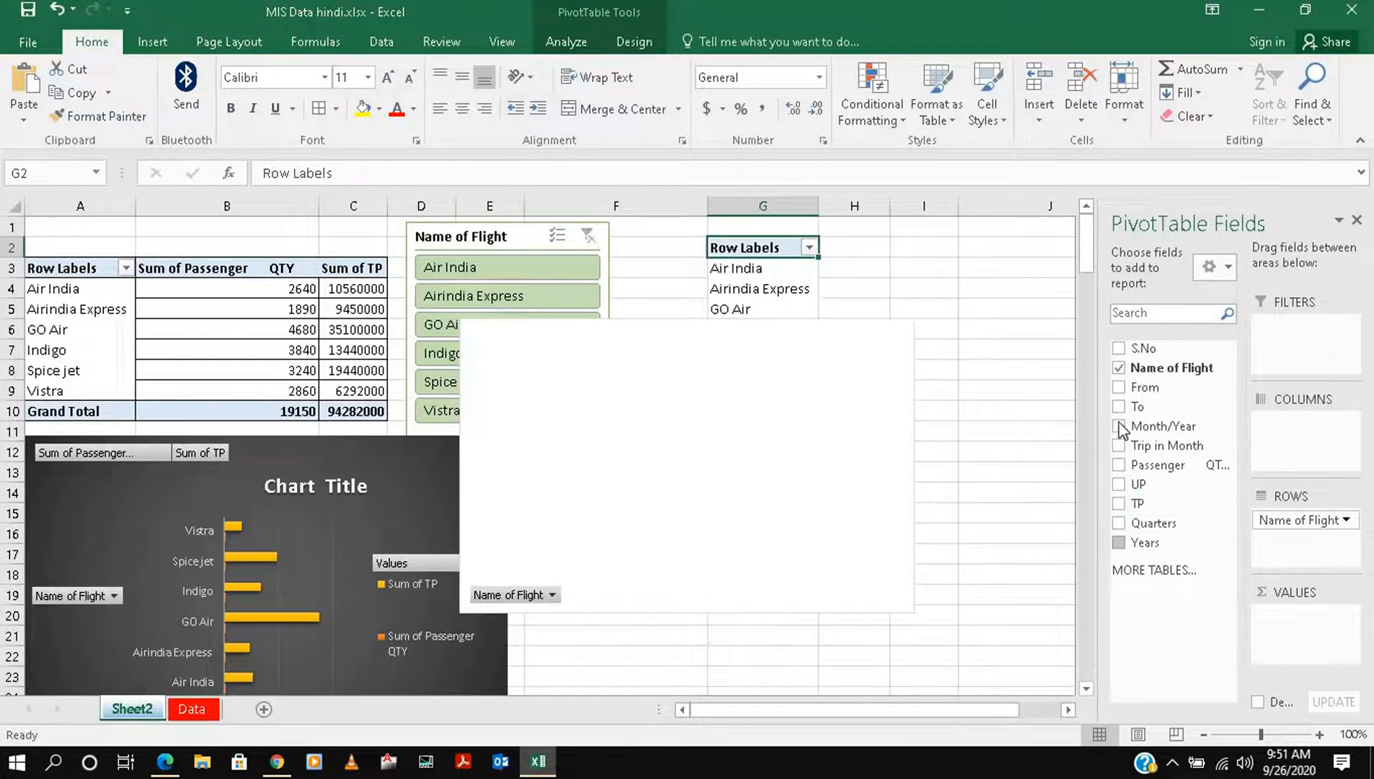
- Add Passenger QTY to the new pivot table's values
left_click(1162, 465)
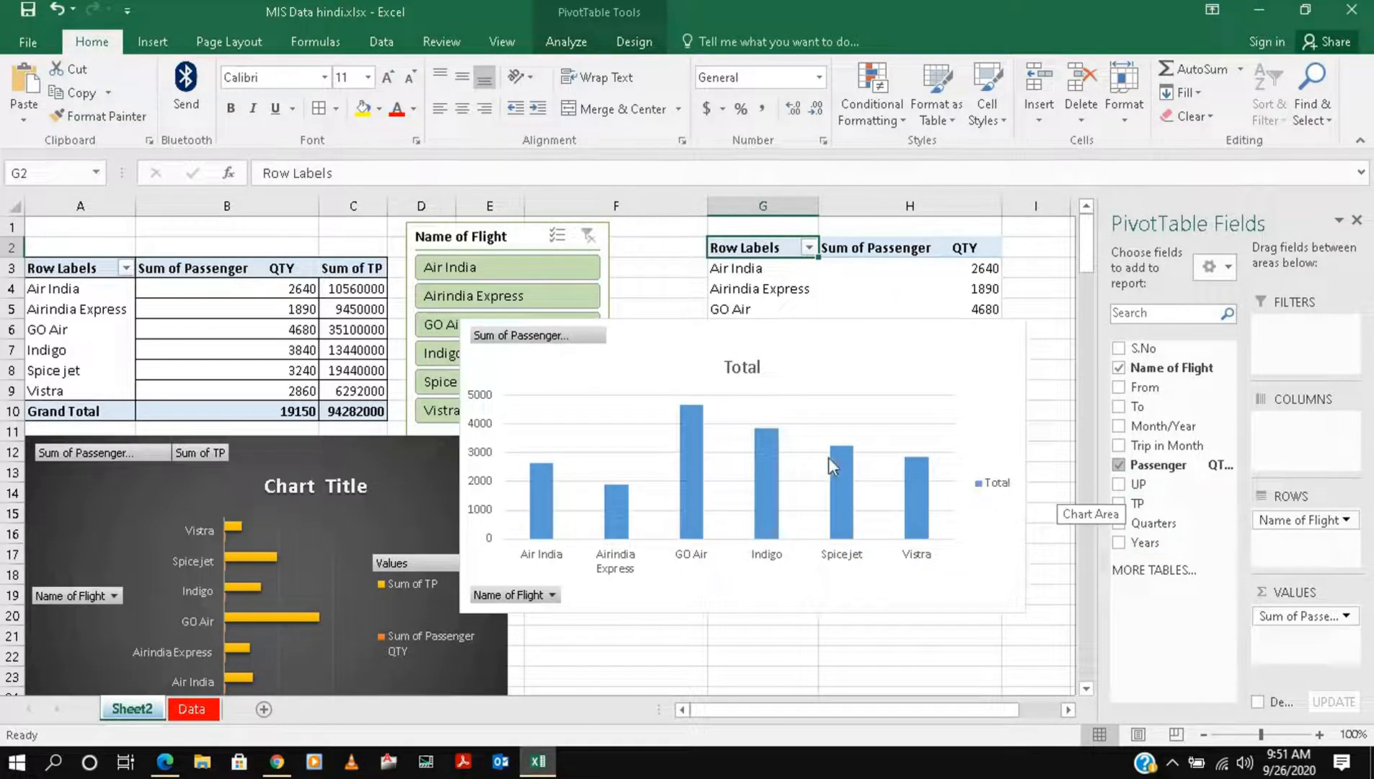
- Change the second PivotChart from clustered column to a pie chart
left_click(877, 387)
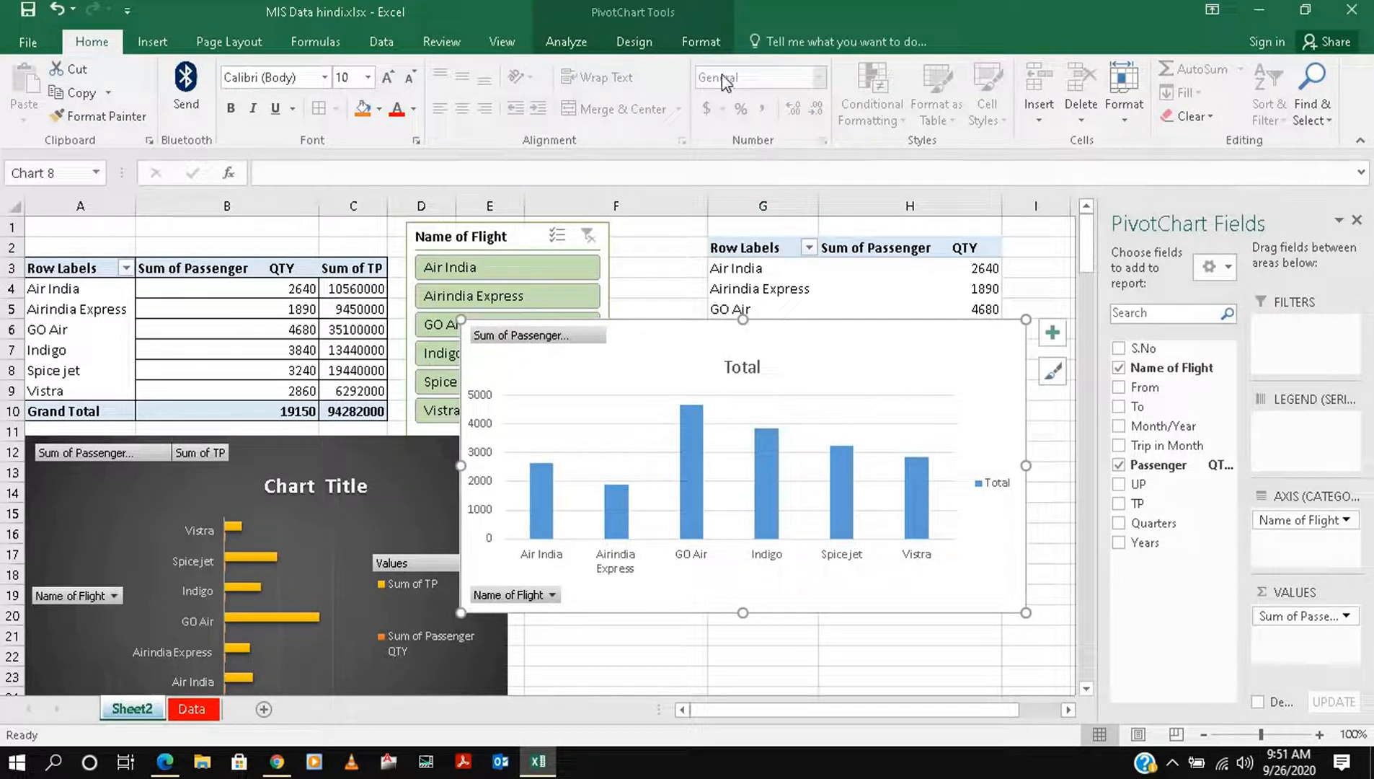
left_click(635, 42)
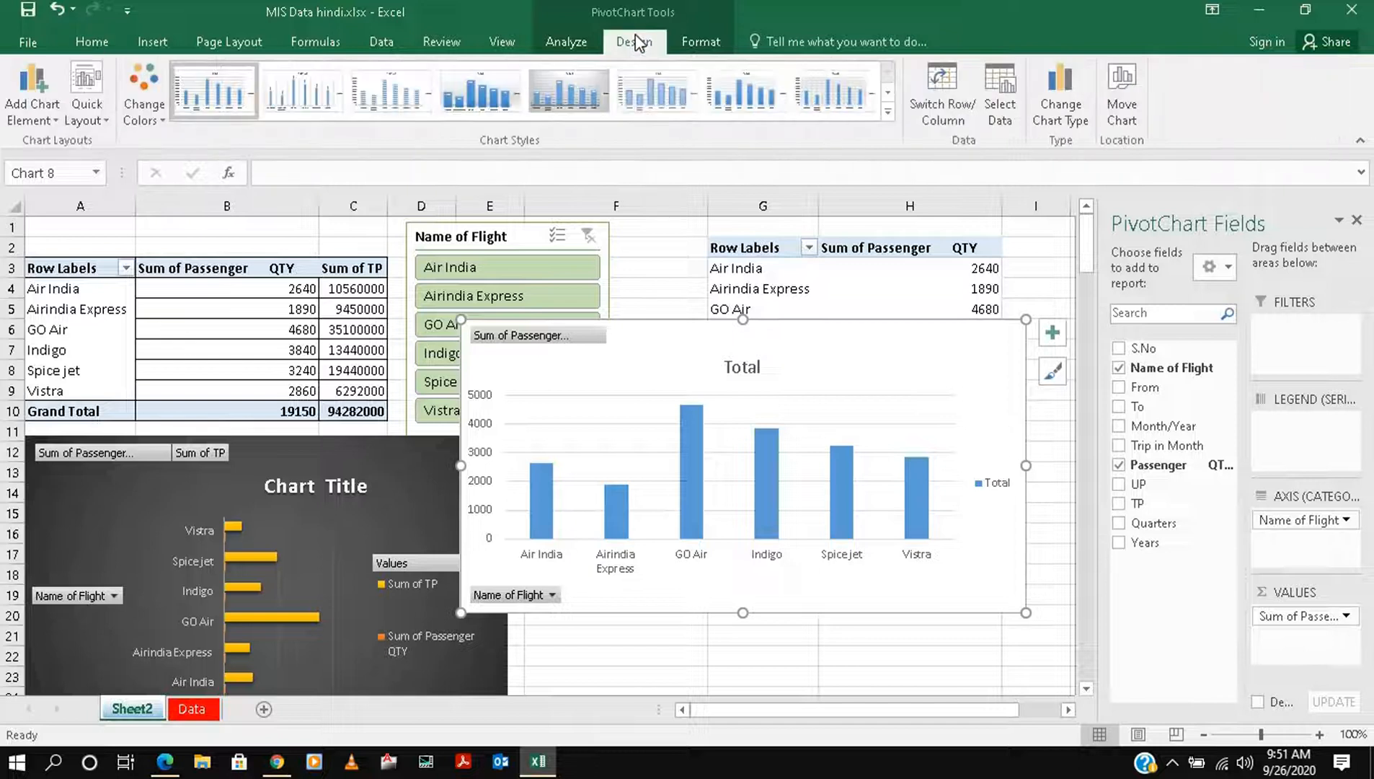
left_click(1060, 97)
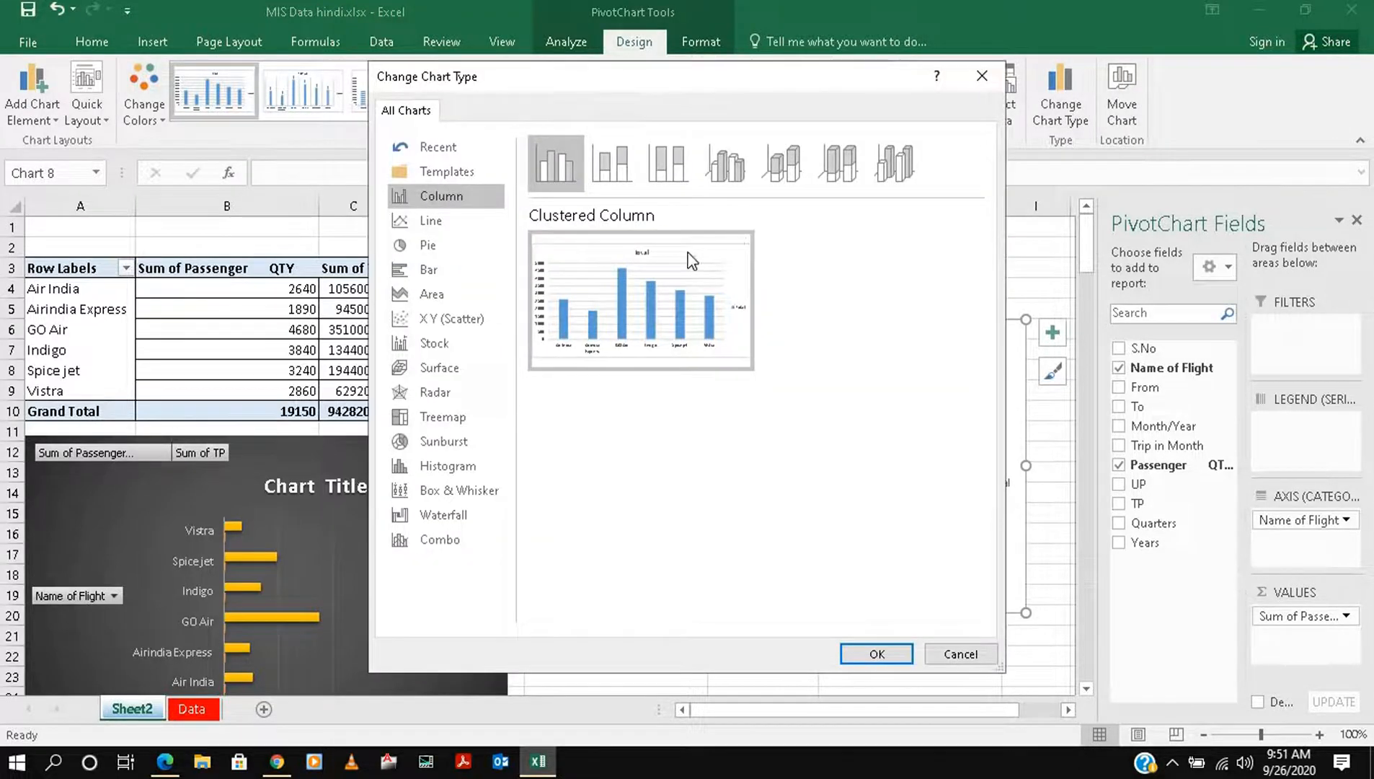
left_click(428, 249)
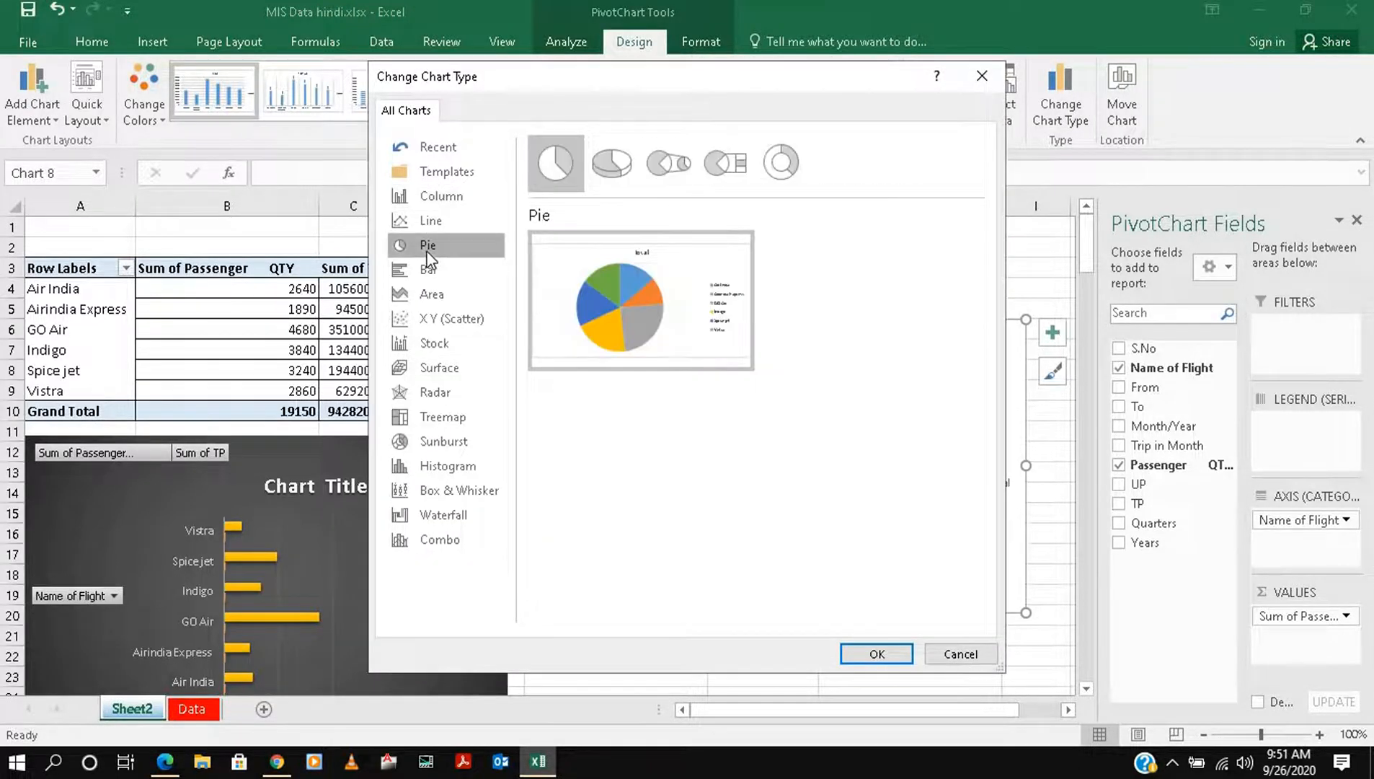
mouse_move(661, 304)
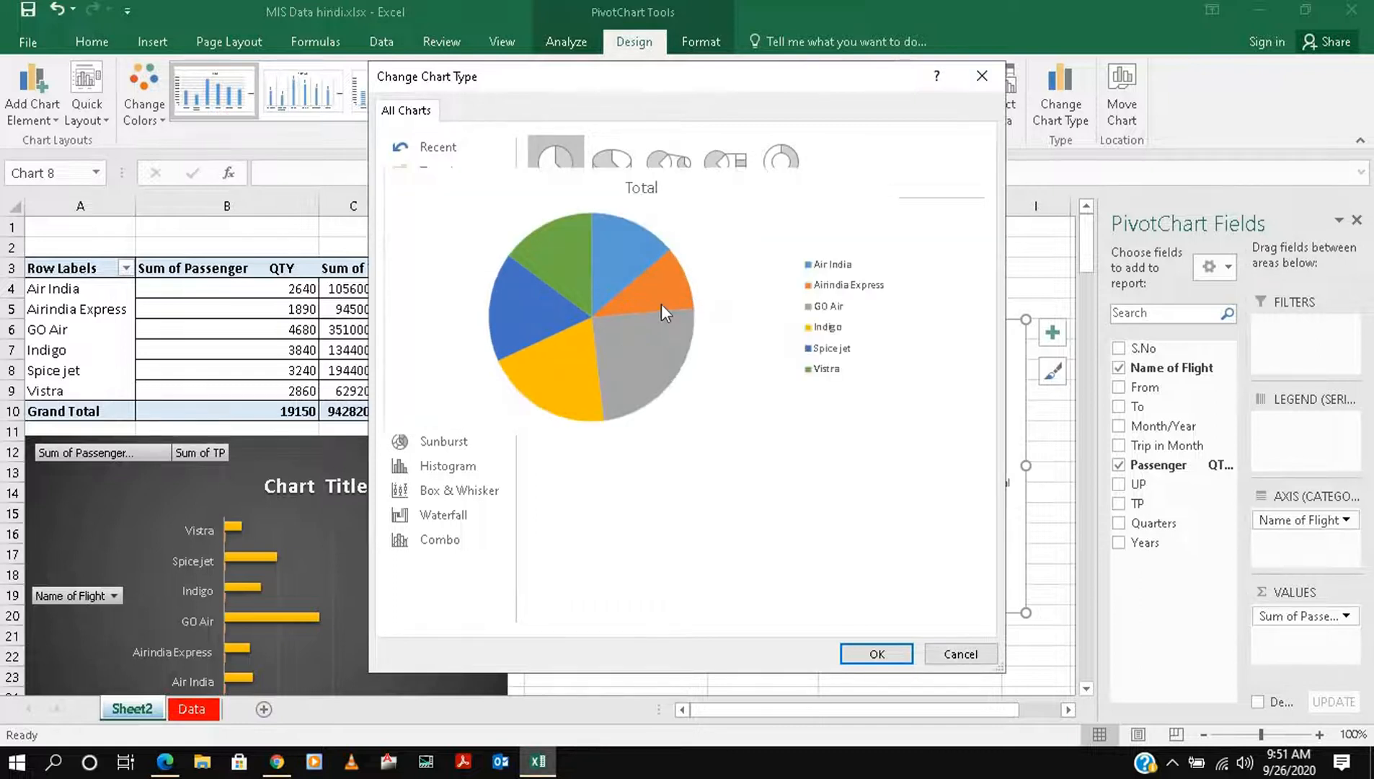
left_click(875, 652)
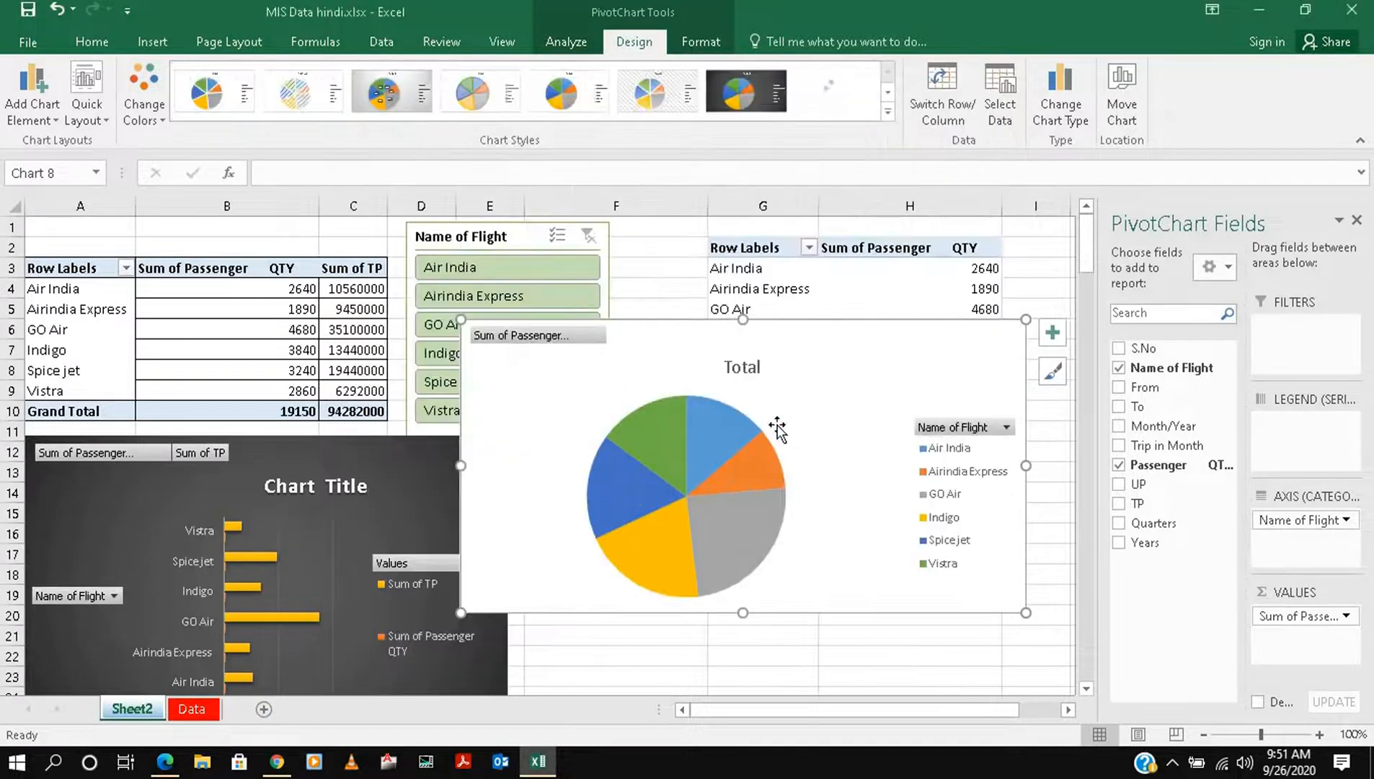
- Apply the gray gradient style with percentage labels to the pie chart and place it below the second pivot table, beside the bar chart
left_click(390, 105)
left_click_drag(841, 363, 886, 469)
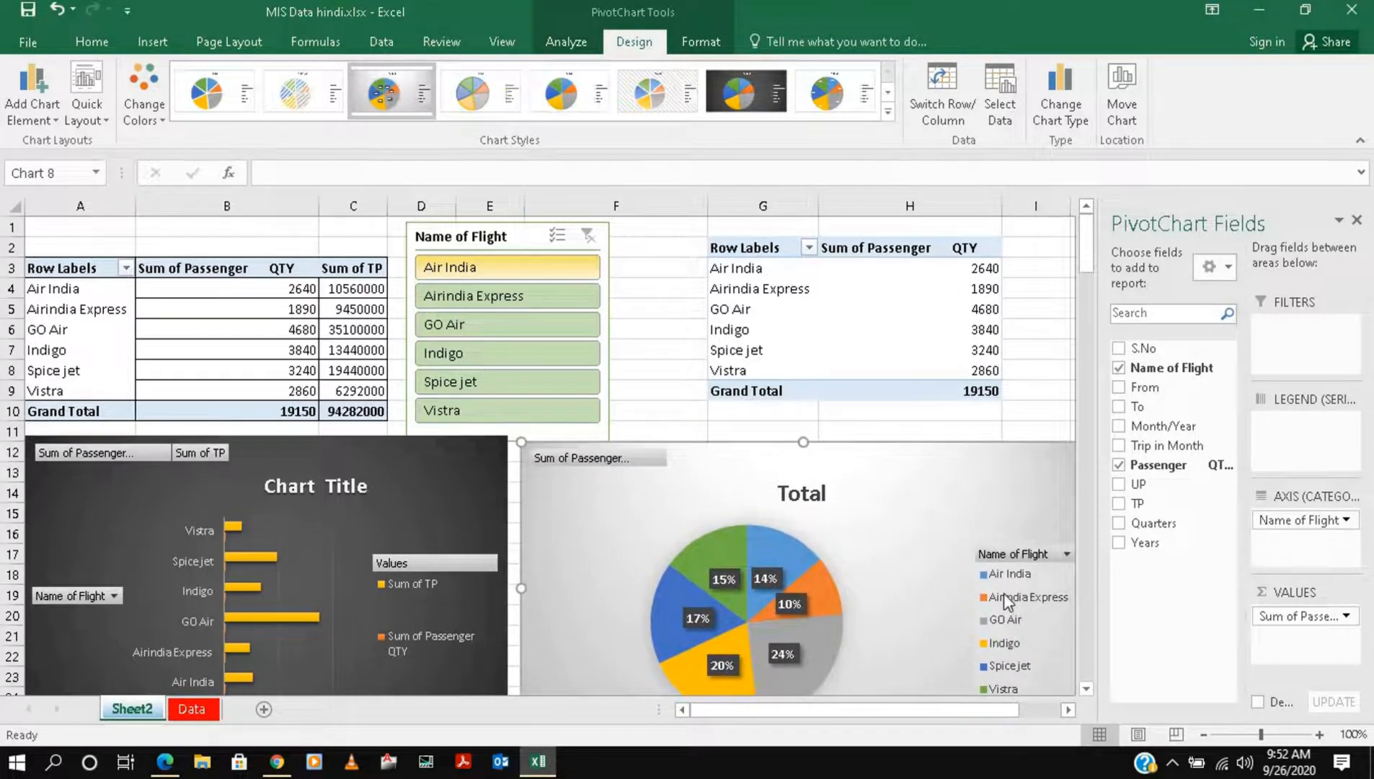
left_click(1052, 301)
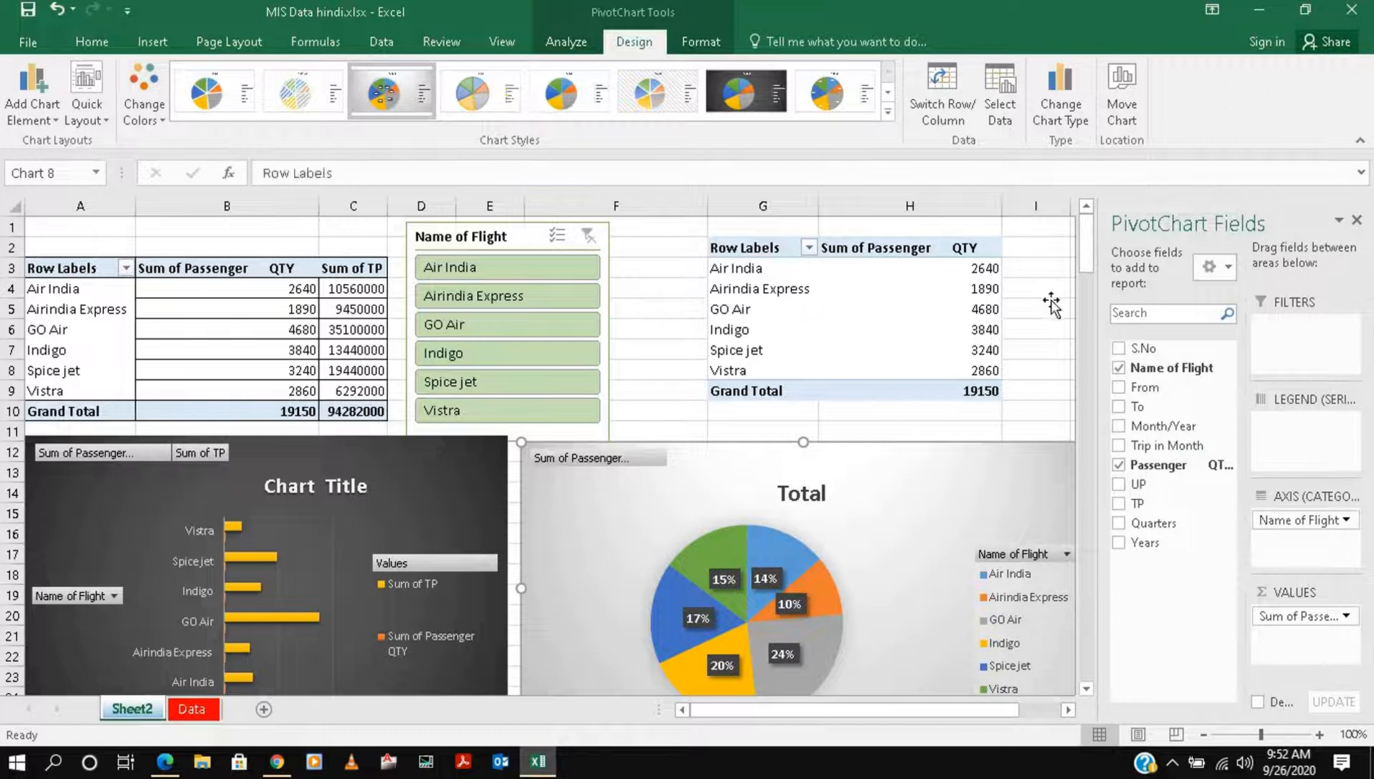
left_click(1052, 295)
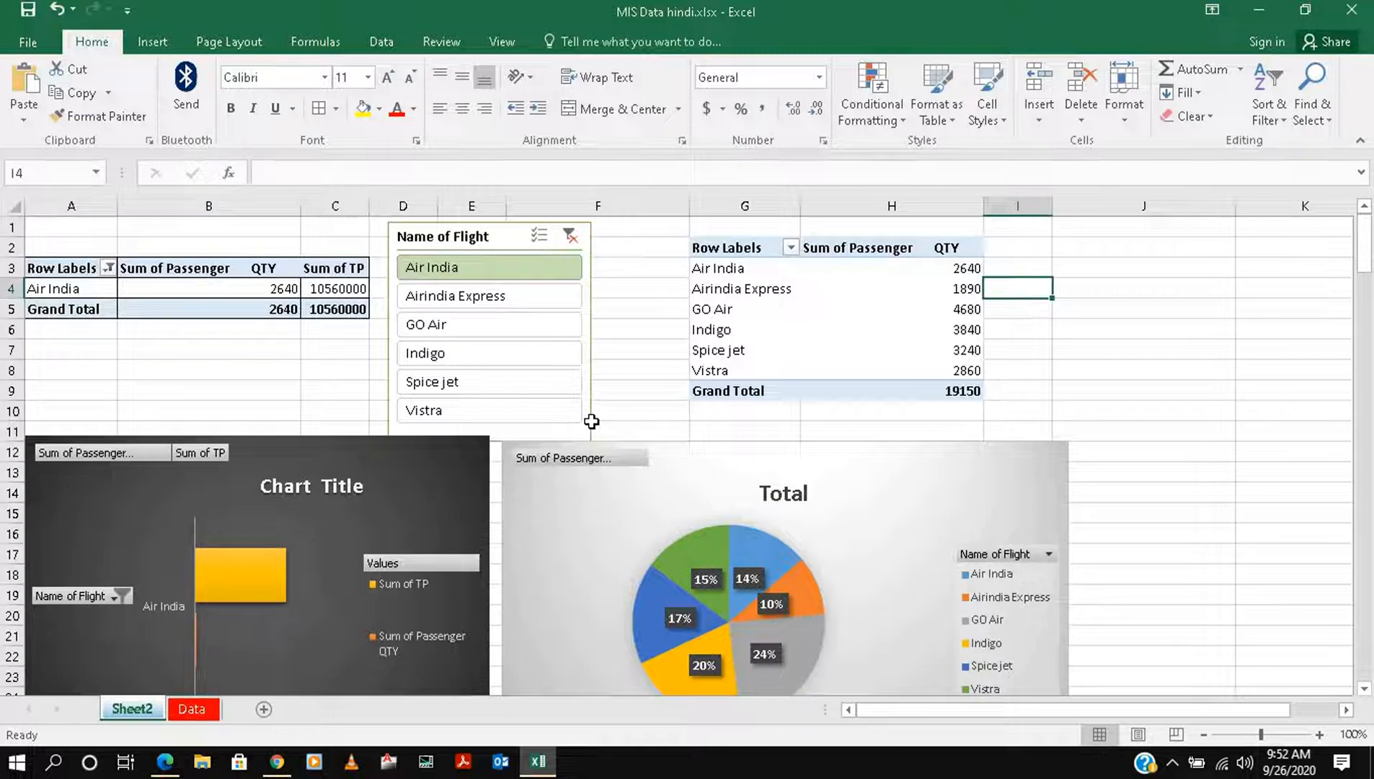
- Check which reports the Name of Flight slicer controls by filtering to Airindia Express and Air India, clearing the filter at the end
left_click(570, 235)
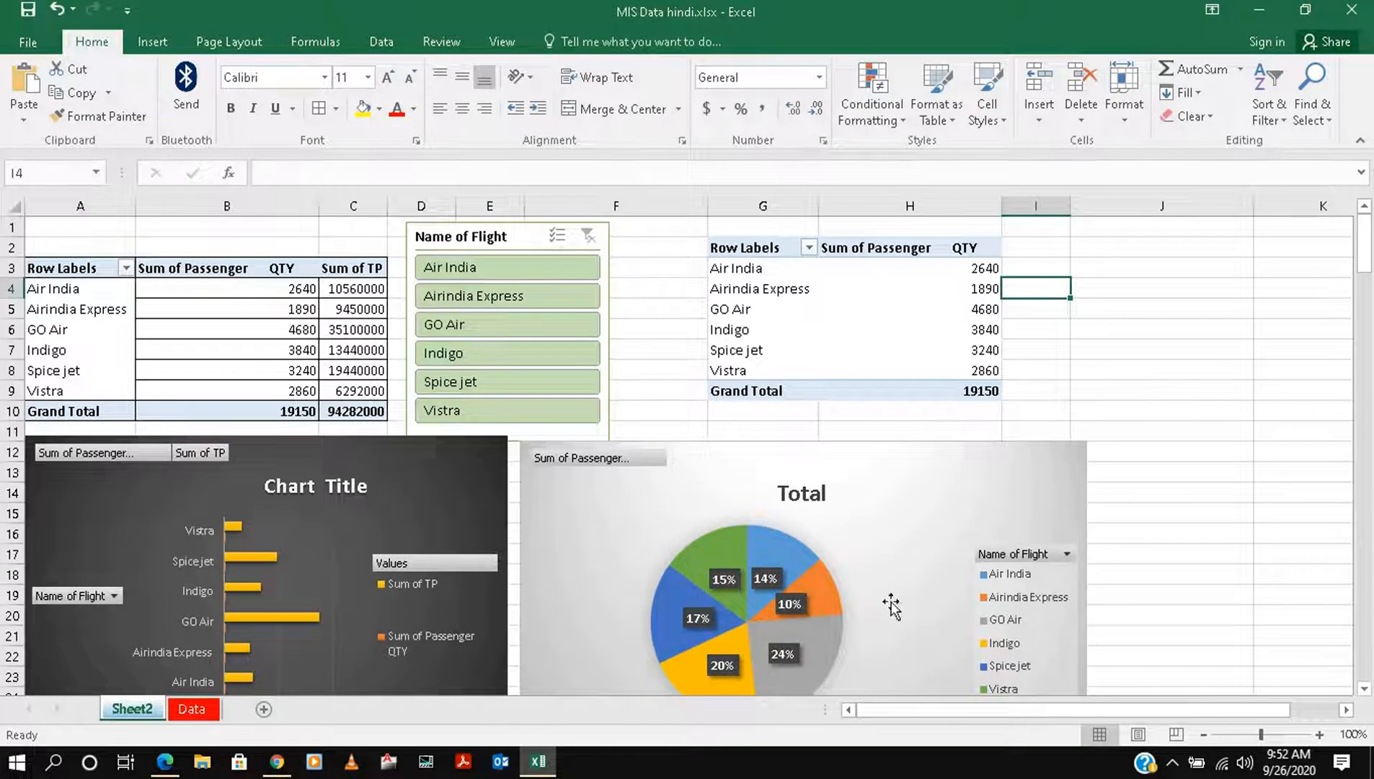
left_click(480, 297)
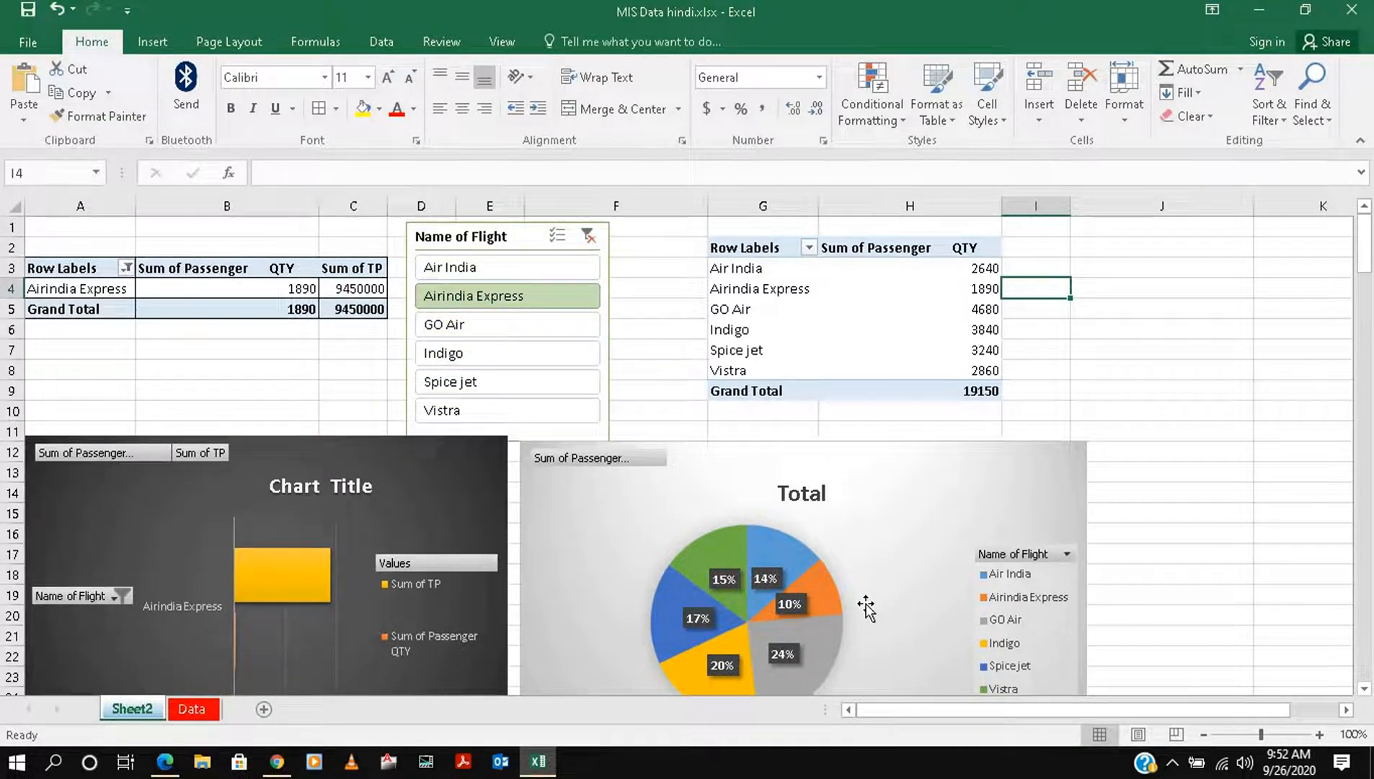
left_click(463, 276)
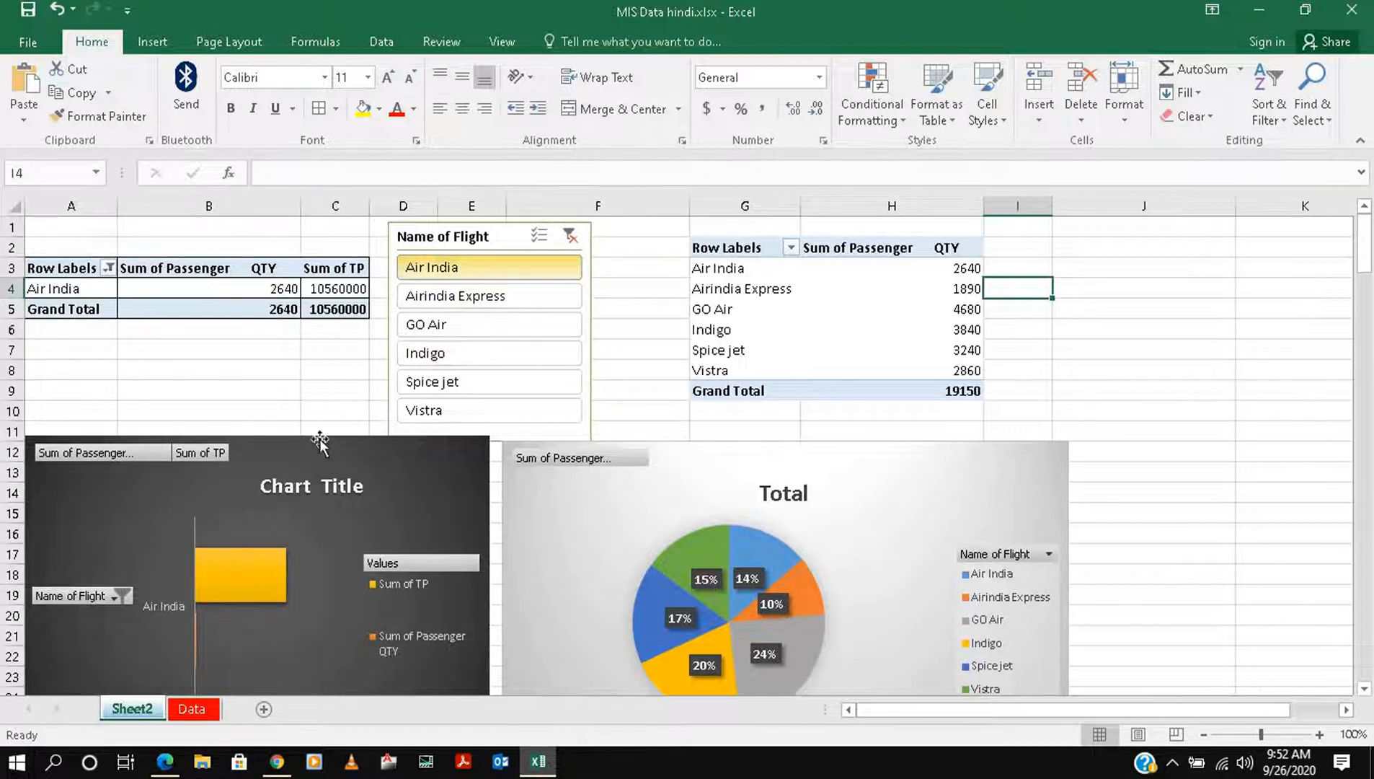
left_click(570, 236)
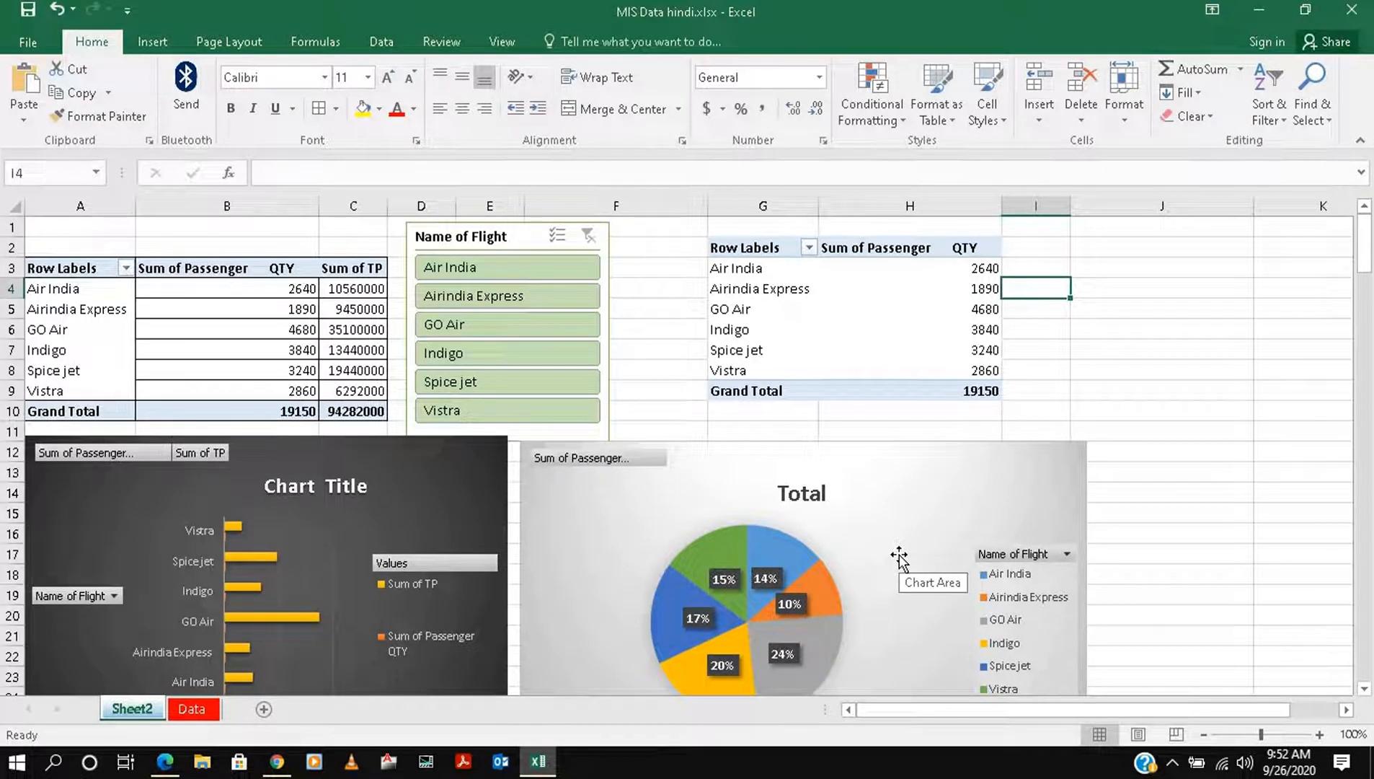
- Connect the Name of Flight slicer to PivotTable2 in addition to PivotTable1 through its report connections
left_click(505, 43)
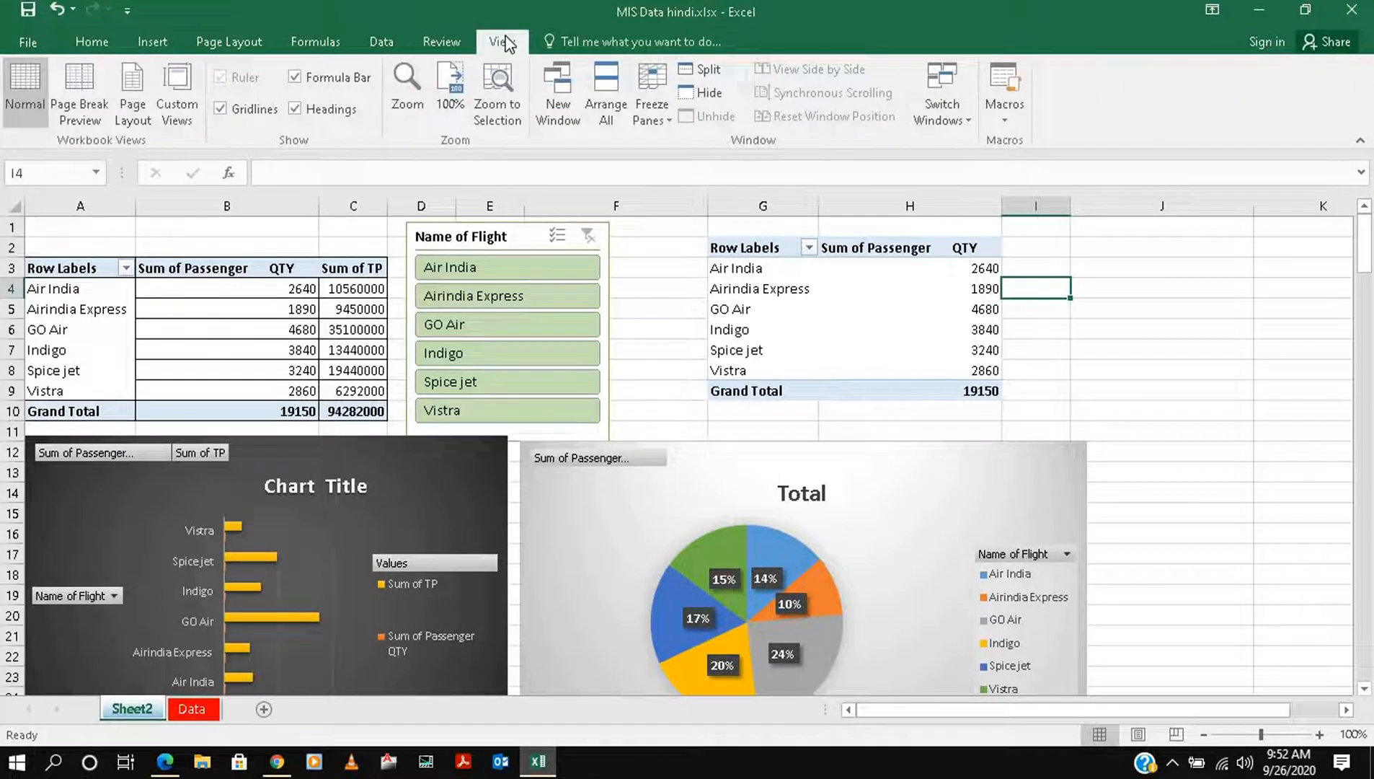
left_click(518, 245)
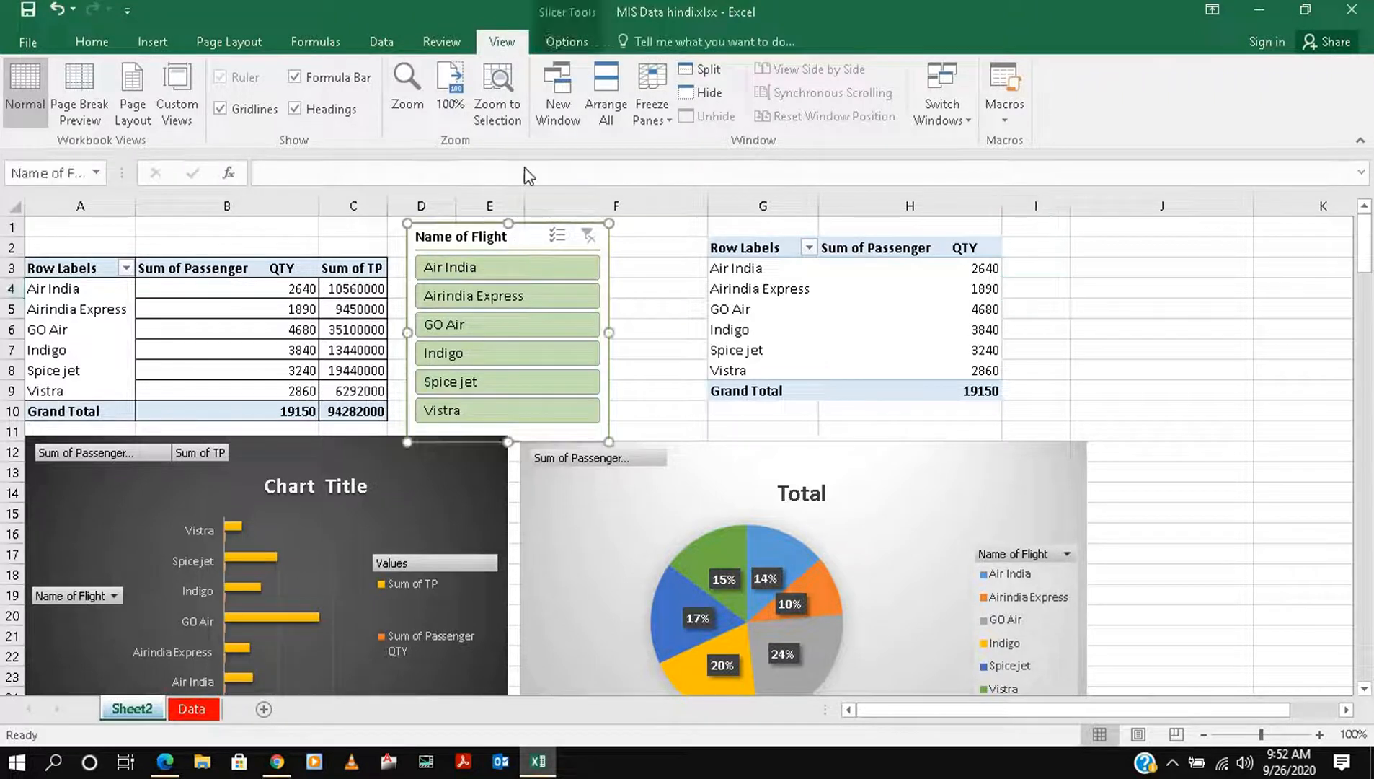
left_click(576, 37)
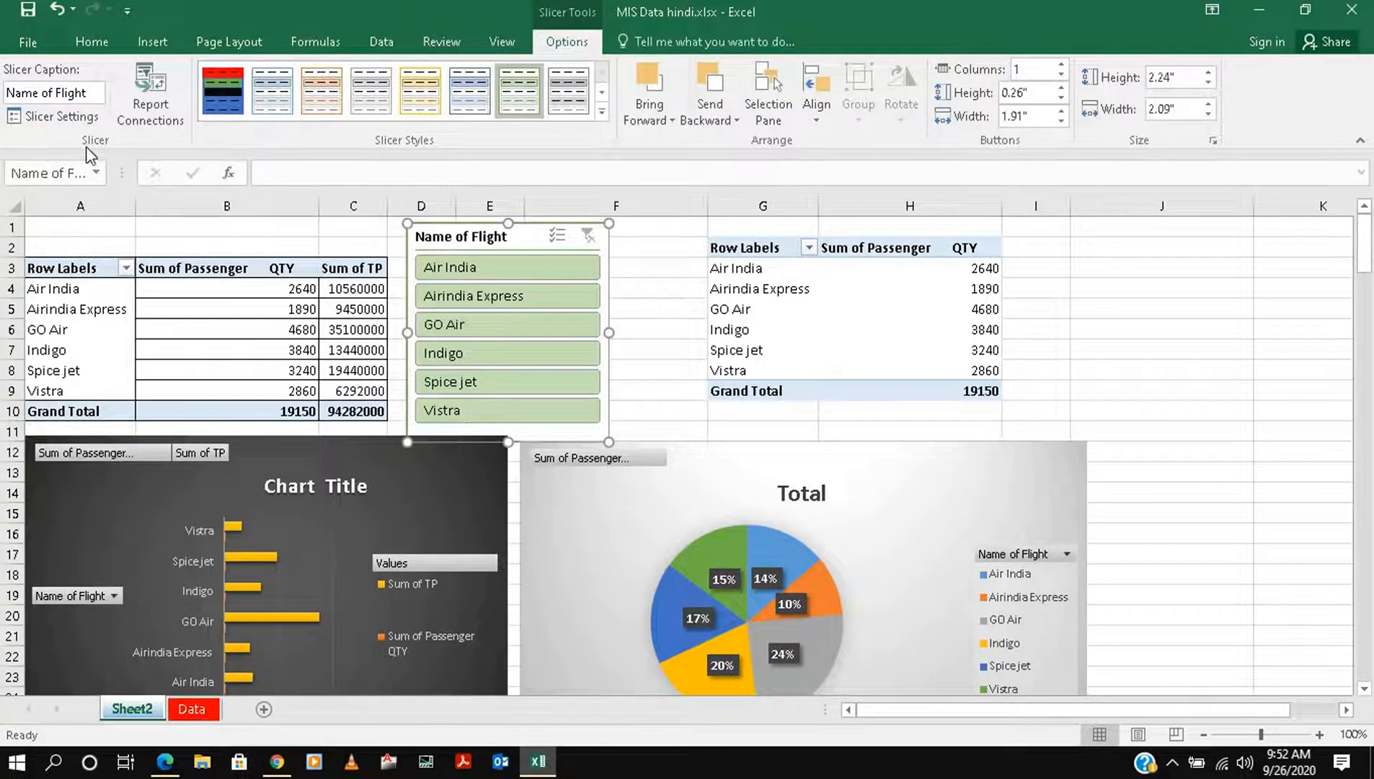
left_click(153, 114)
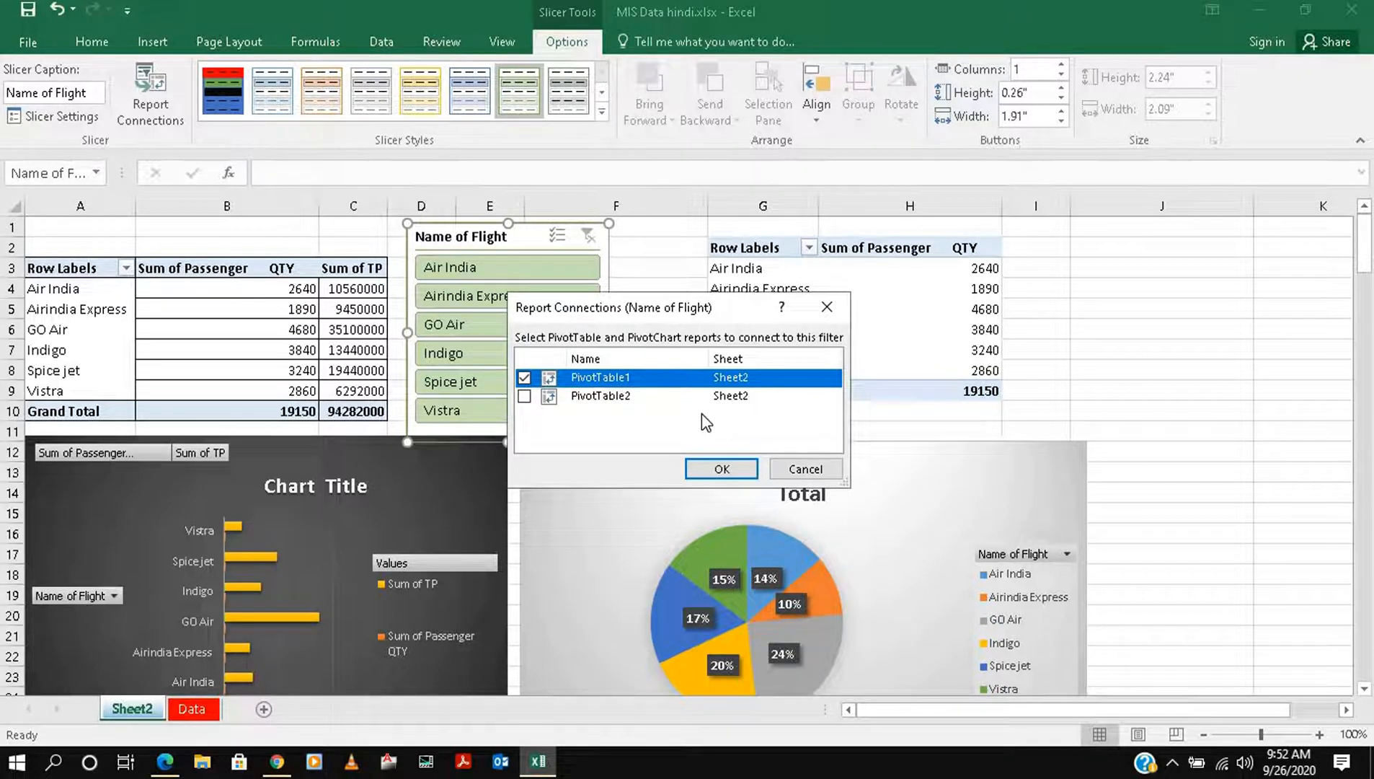
left_click(524, 396)
left_click(721, 469)
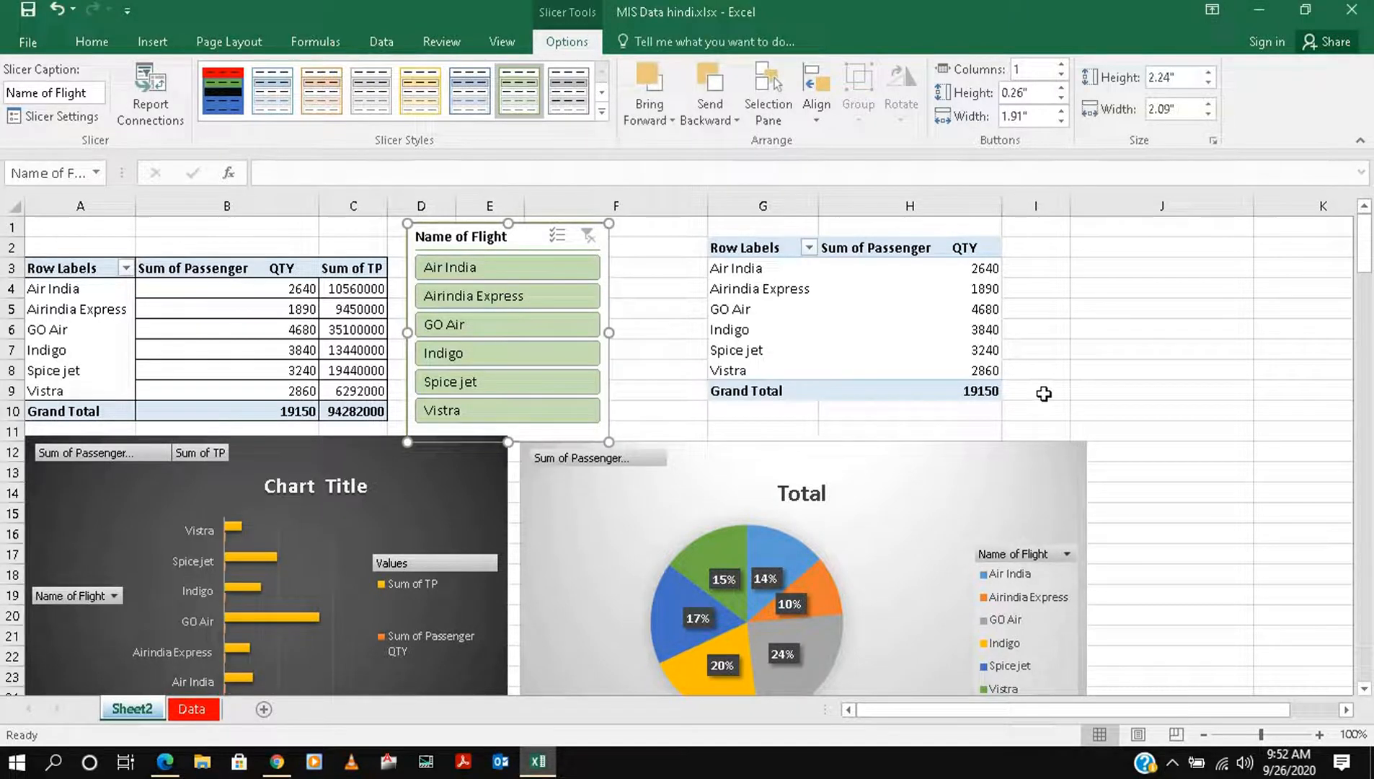
left_click(1089, 333)
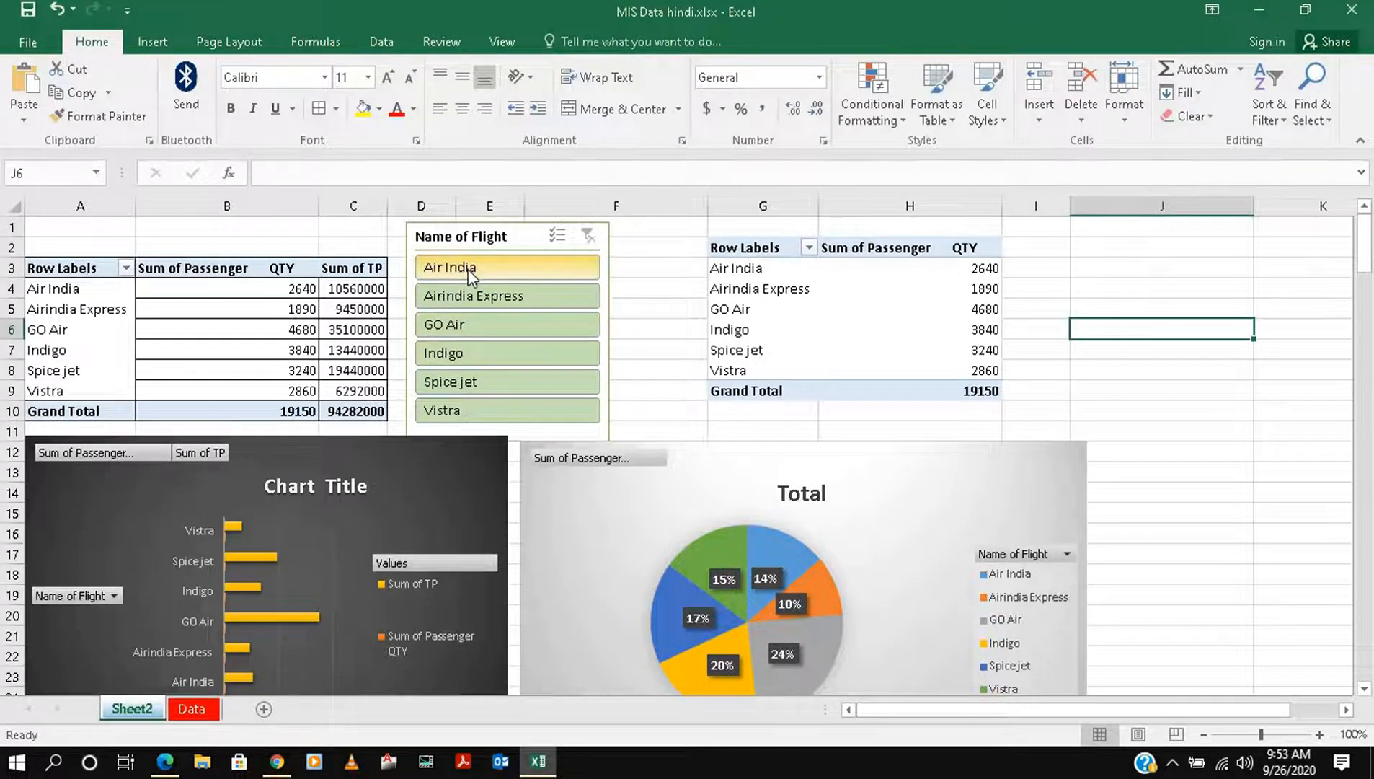
- Check the connected slicer by filtering both reports to each airline from Air India to Vistra, and clear the filter
left_click(468, 269)
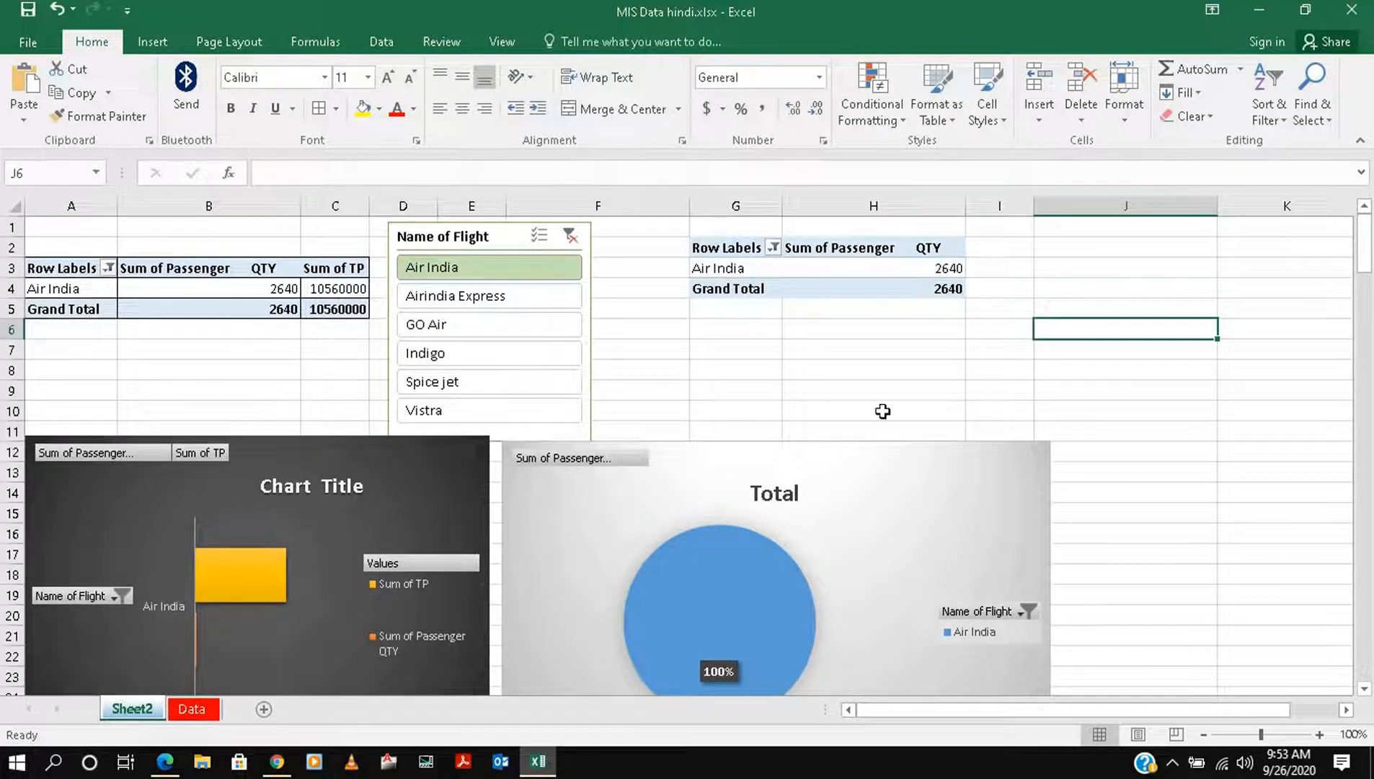
left_click(459, 295)
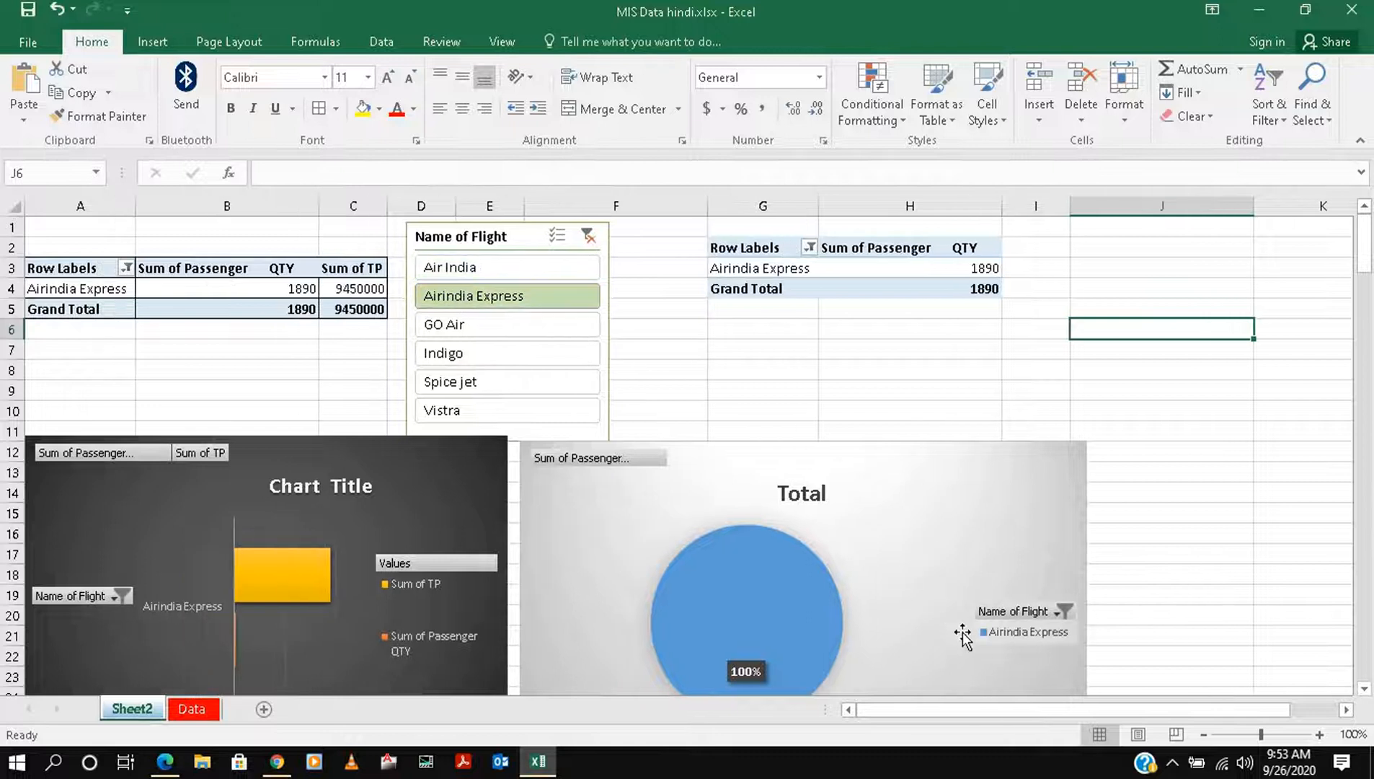
left_click(482, 329)
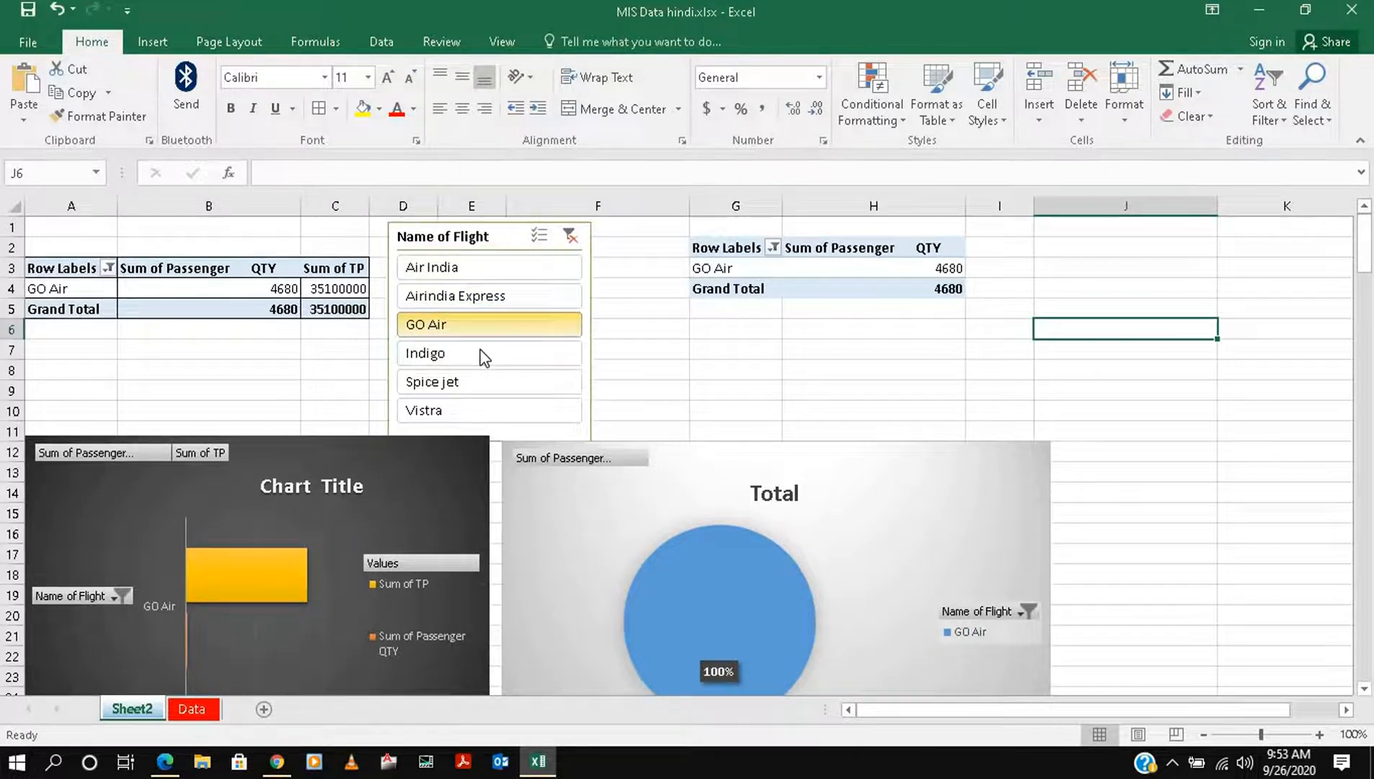
left_click(483, 355)
left_click(482, 381)
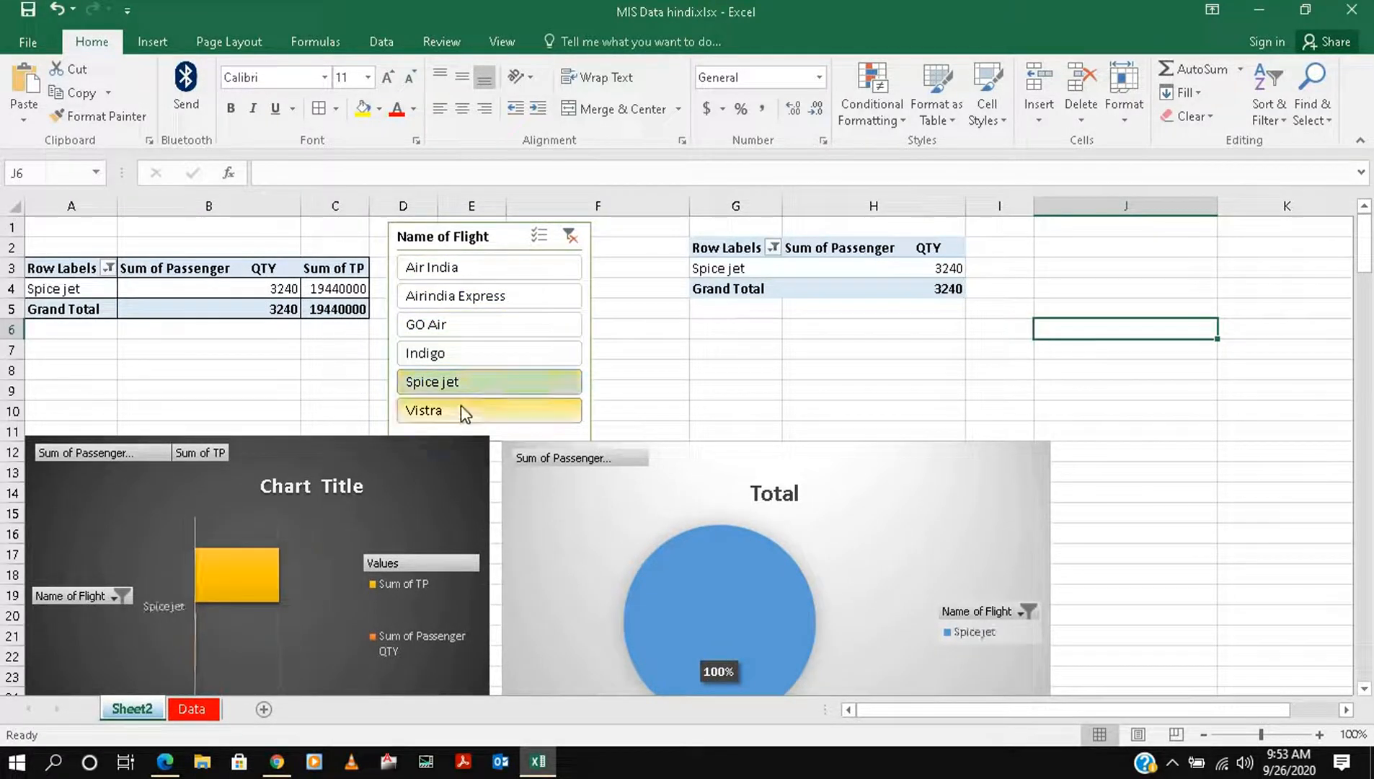
left_click(490, 405)
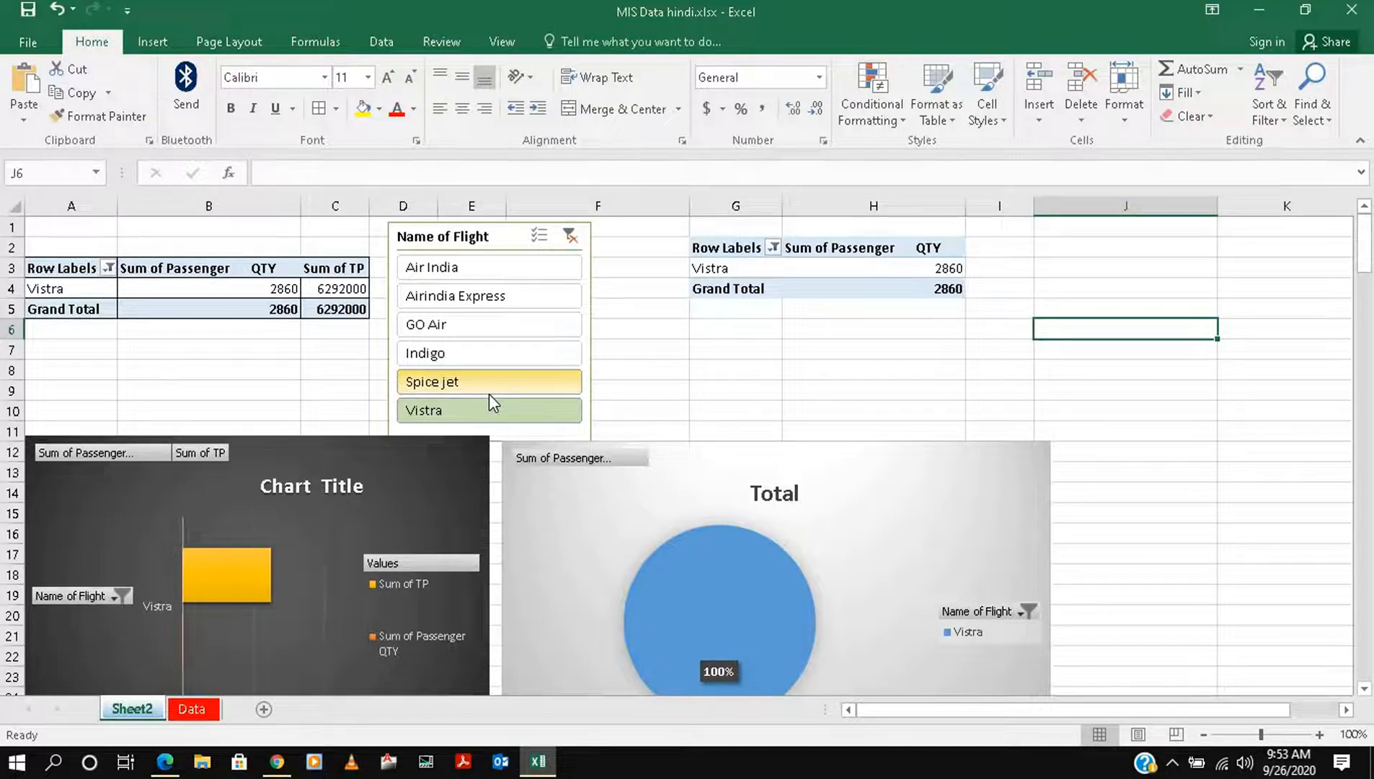
left_click(571, 237)
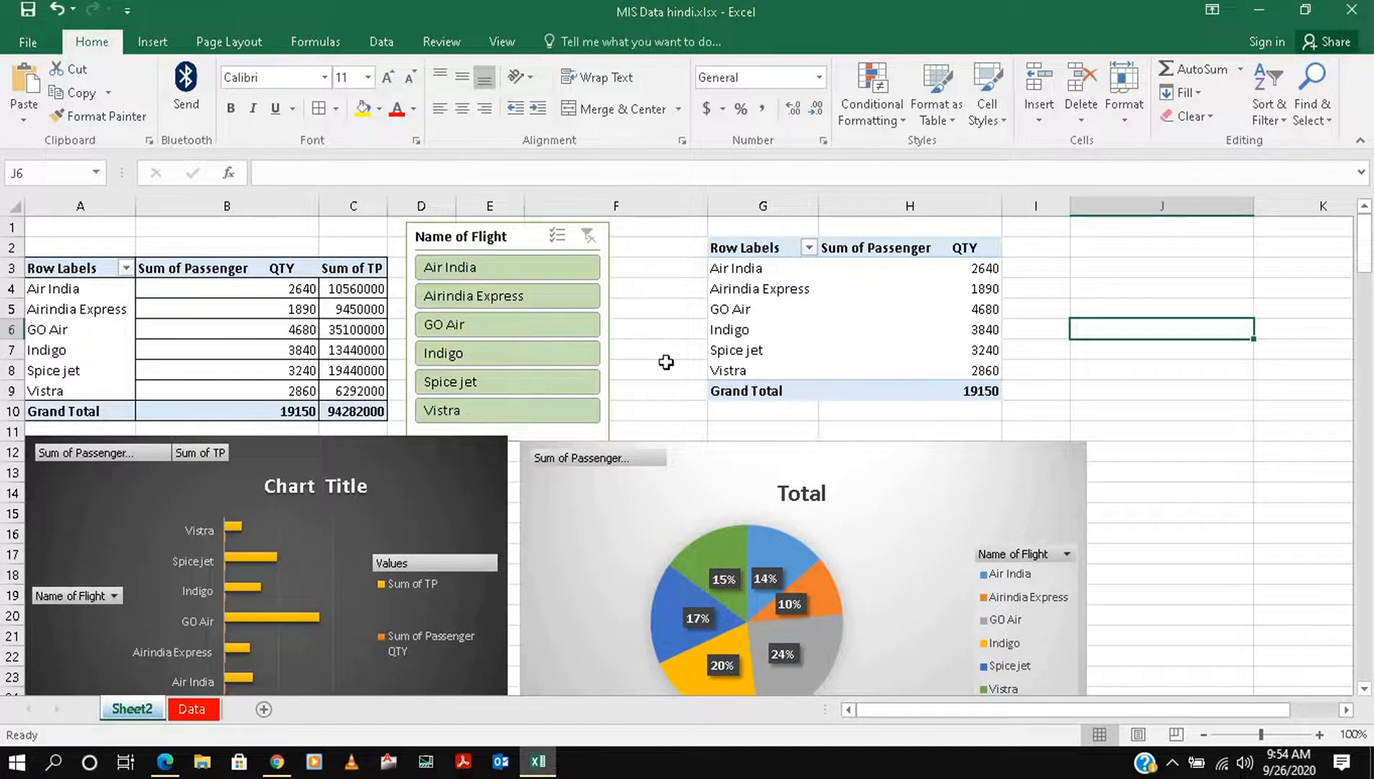
- Examine the sort and filter options of the first pivot table's row labels without changing the selection
left_click(125, 267)
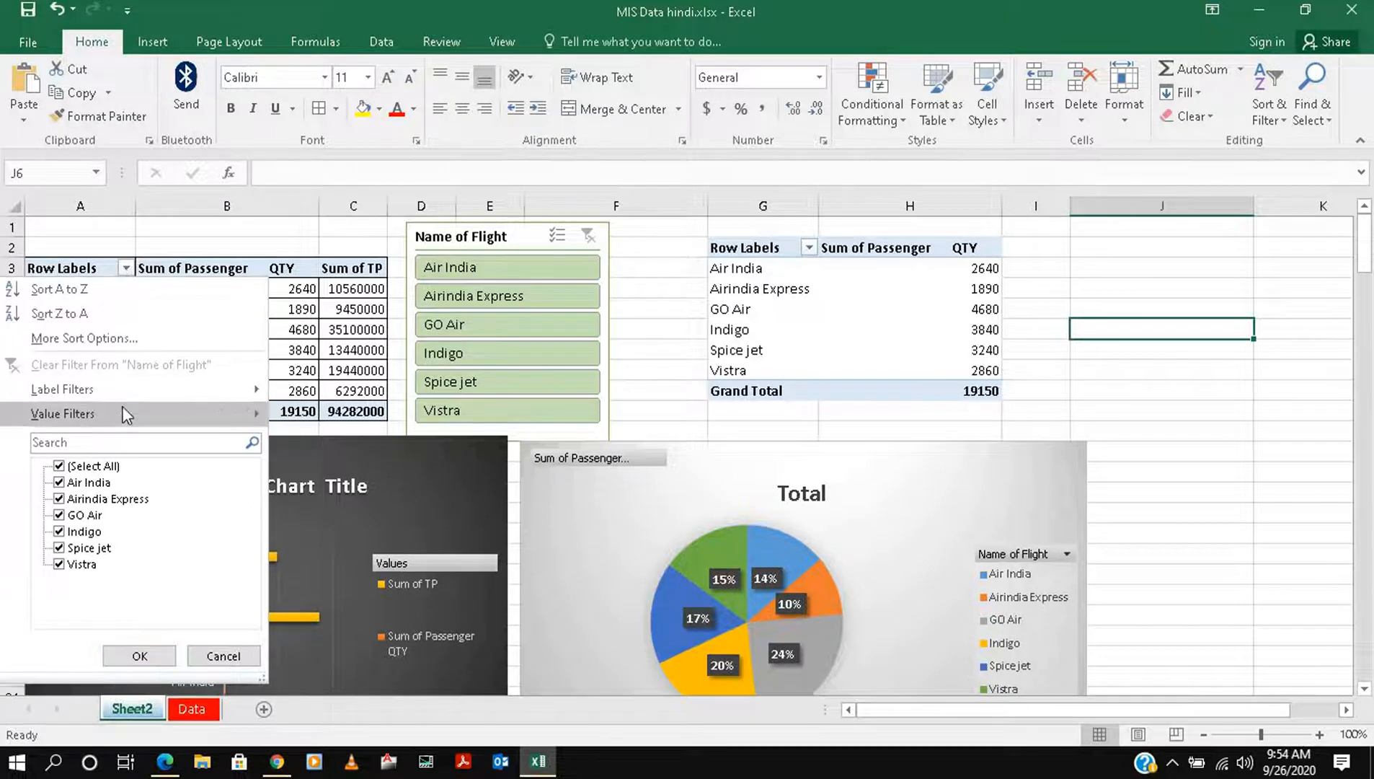
mouse_move(114, 394)
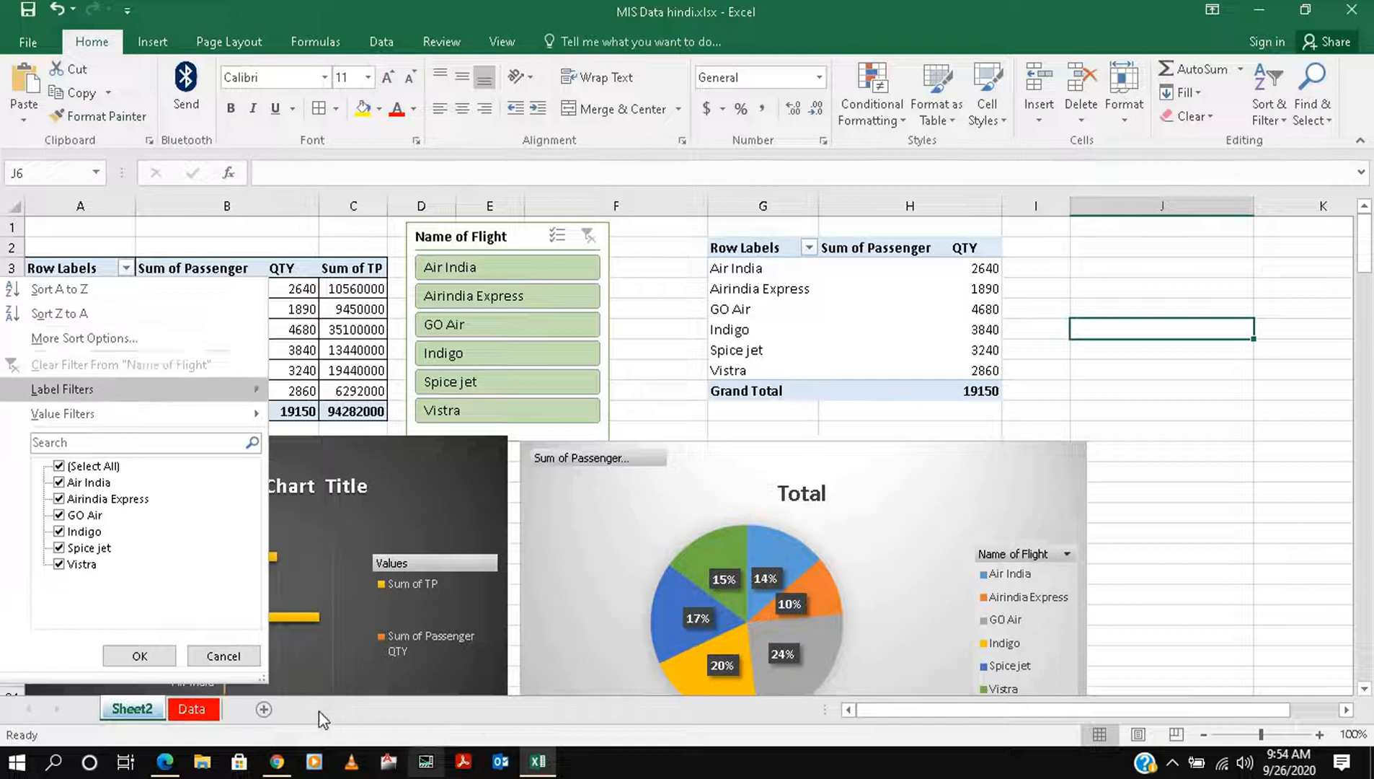
left_click(139, 655)
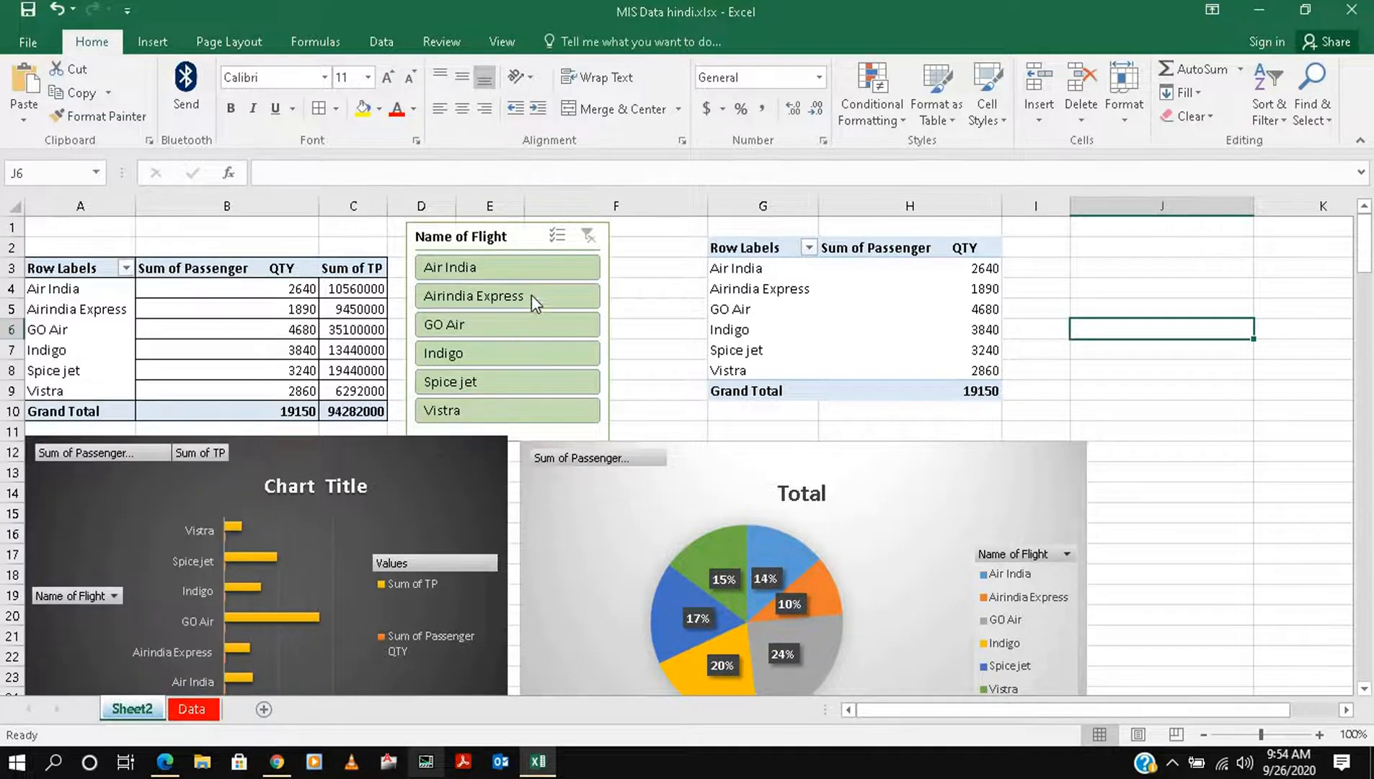
- Turn on multi-select for the Name of Flight slicer and review its header, sorting and filtering settings
left_click(556, 235)
left_click(527, 241)
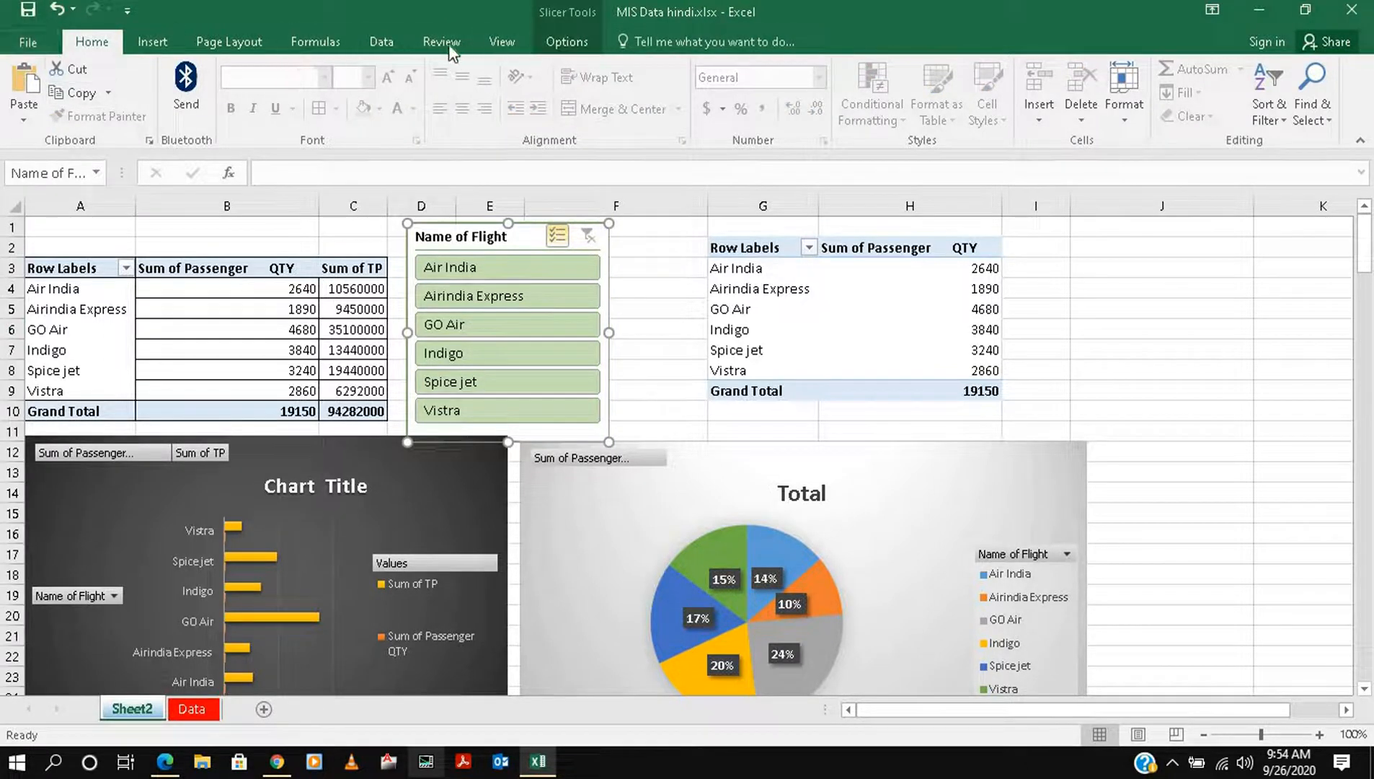
left_click(559, 51)
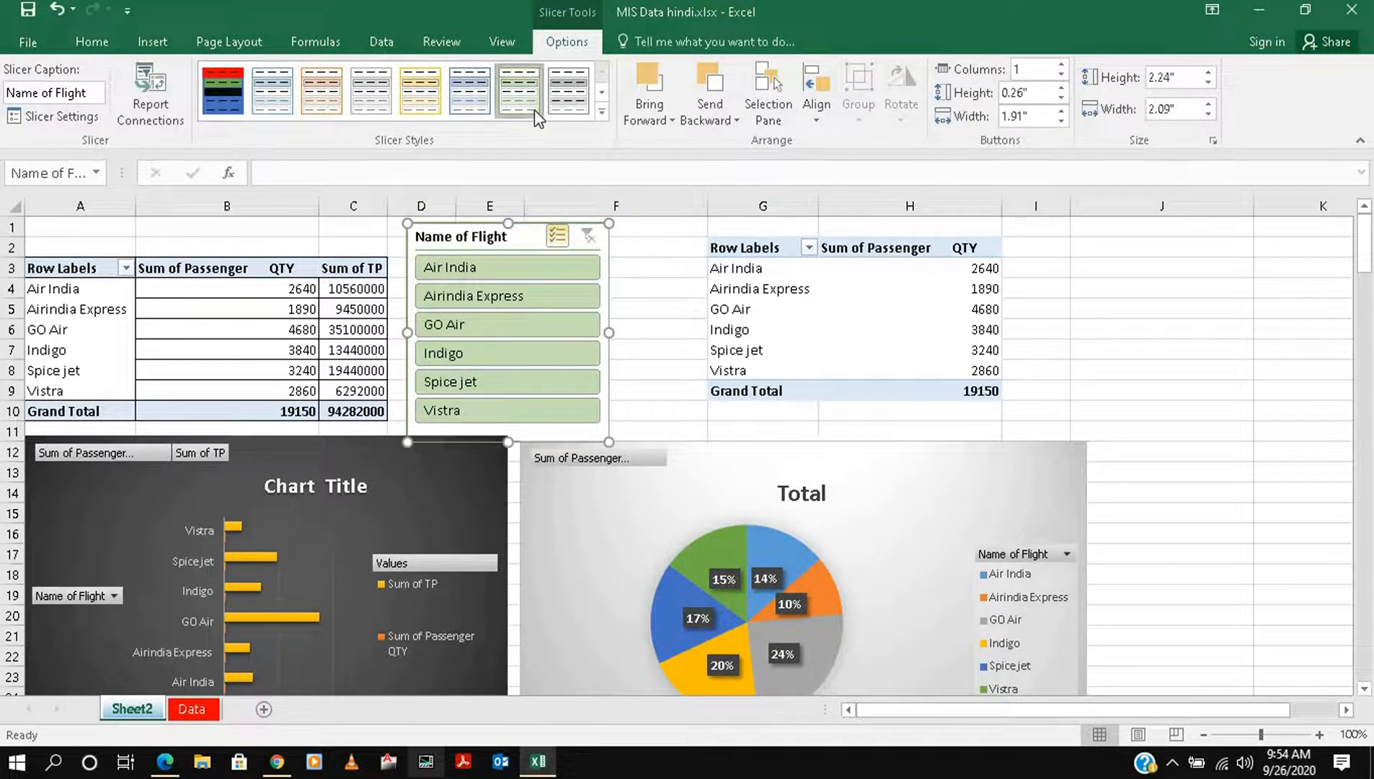
left_click(60, 119)
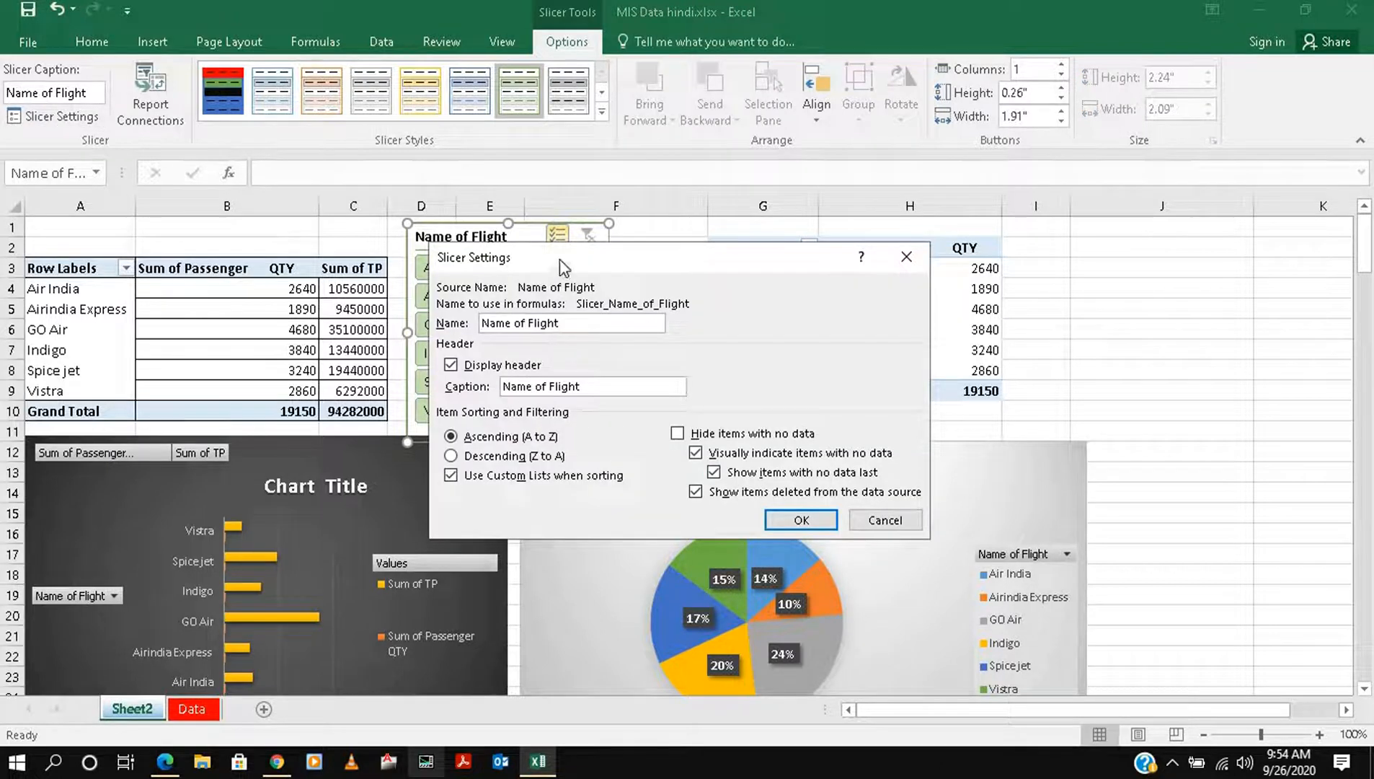
left_click_drag(560, 259, 630, 305)
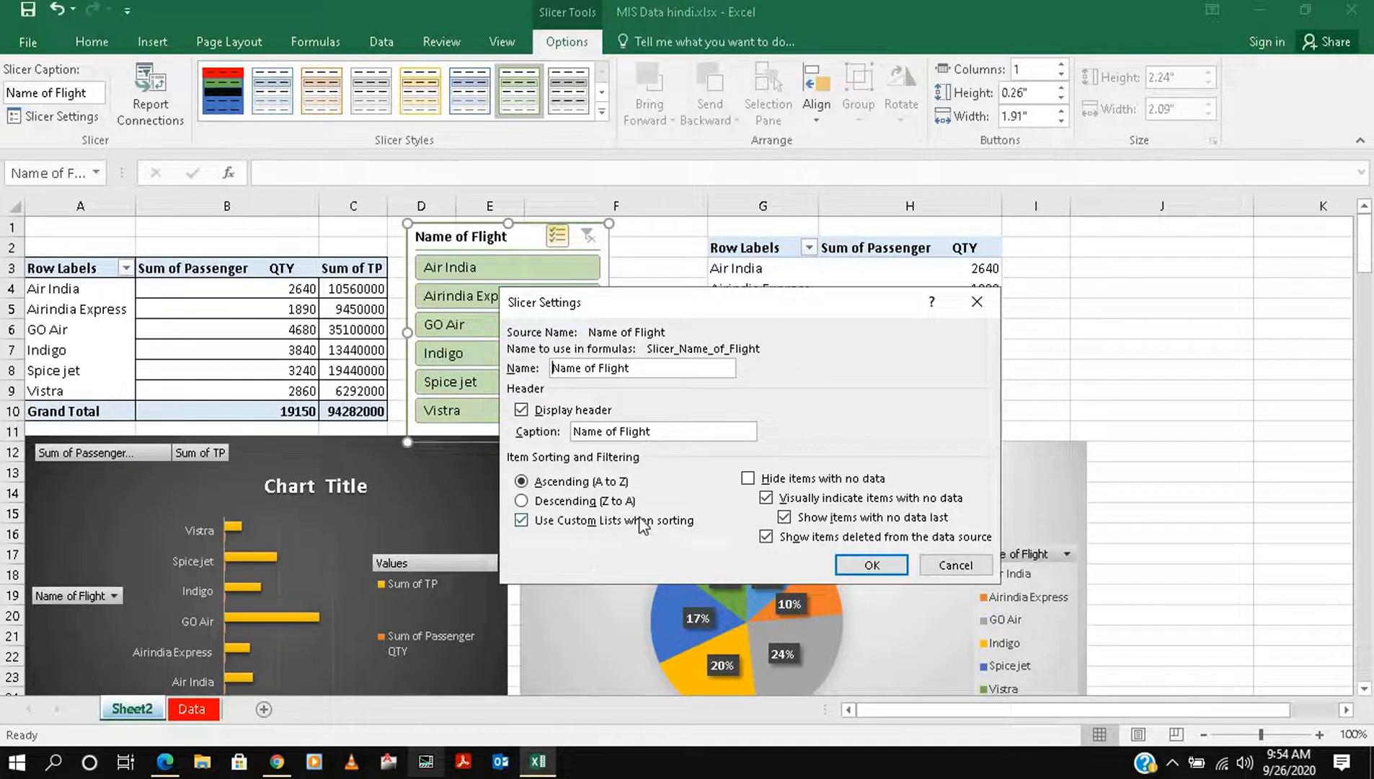
left_click(879, 568)
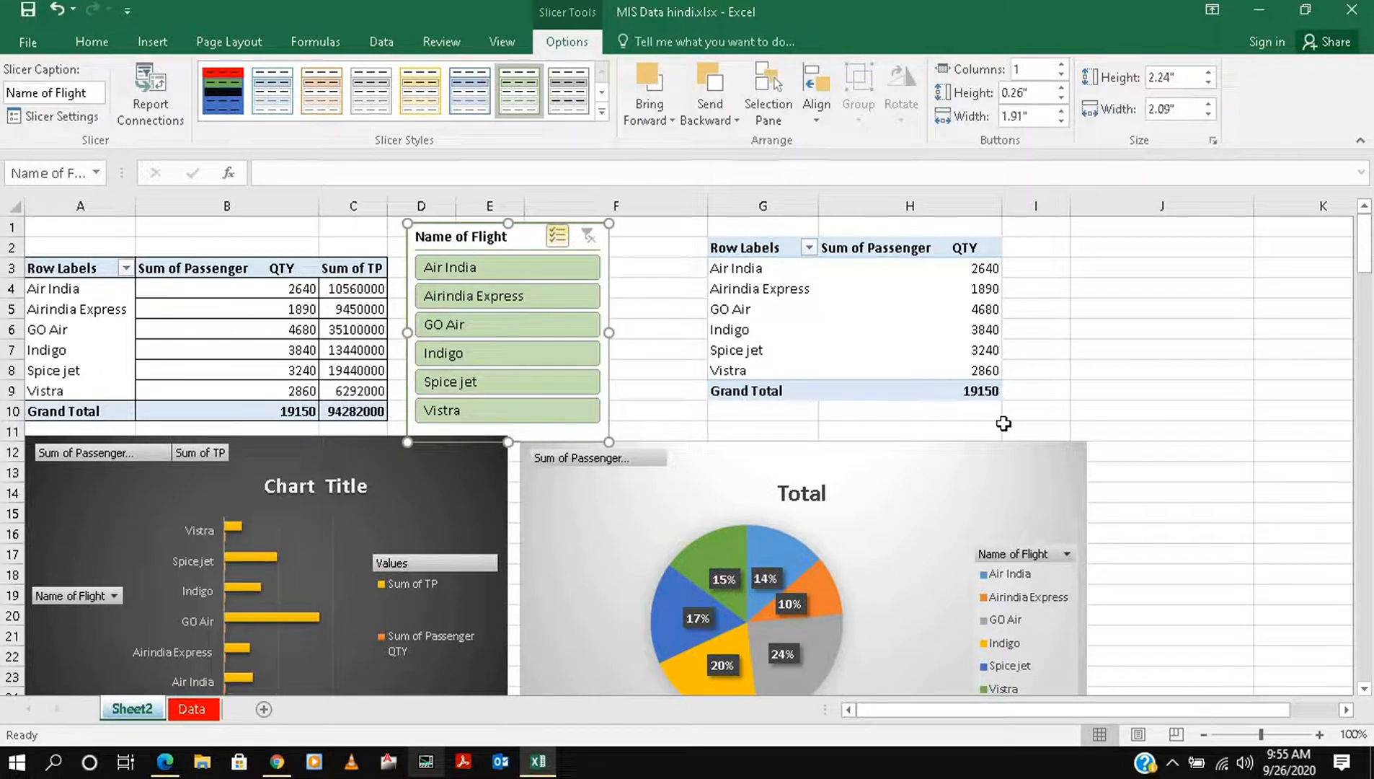
- Minimize the workbook window to show the desktop
left_click(1262, 9)
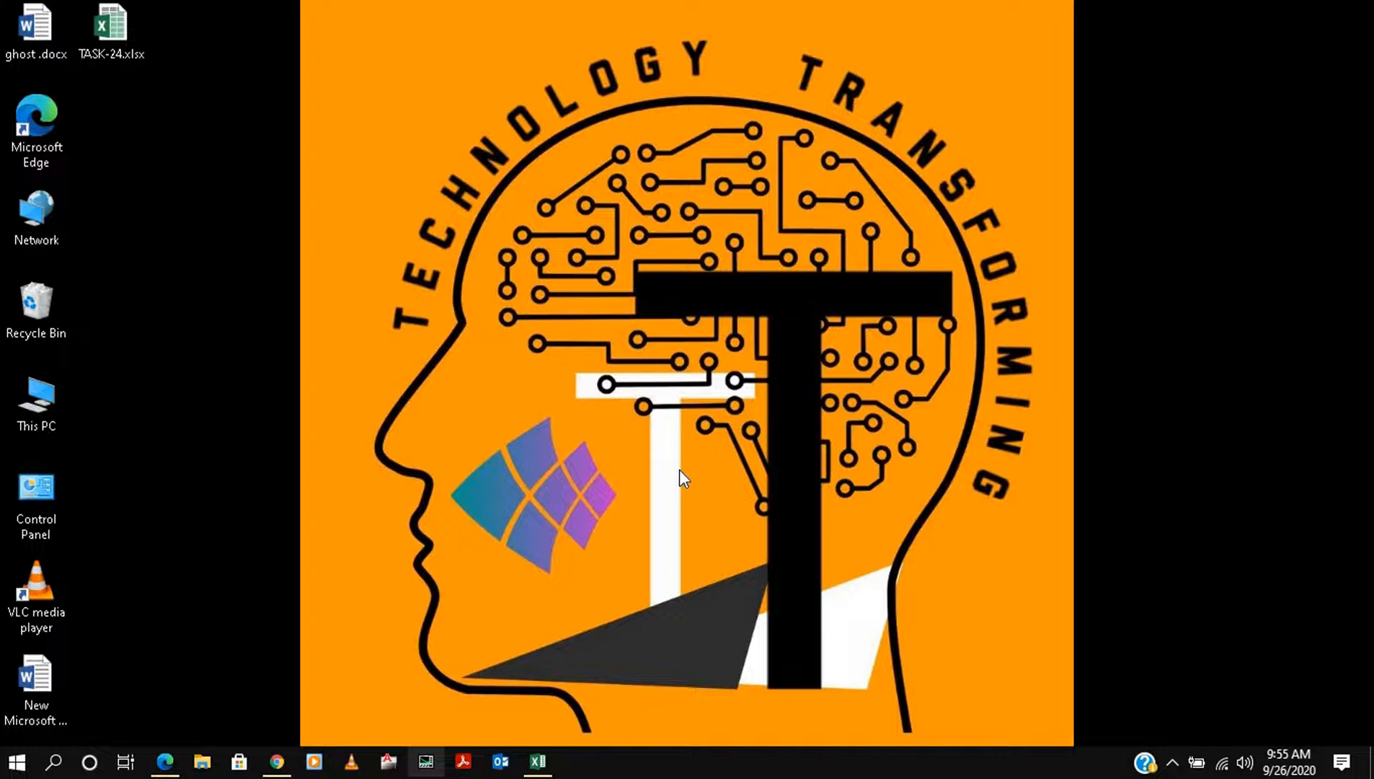